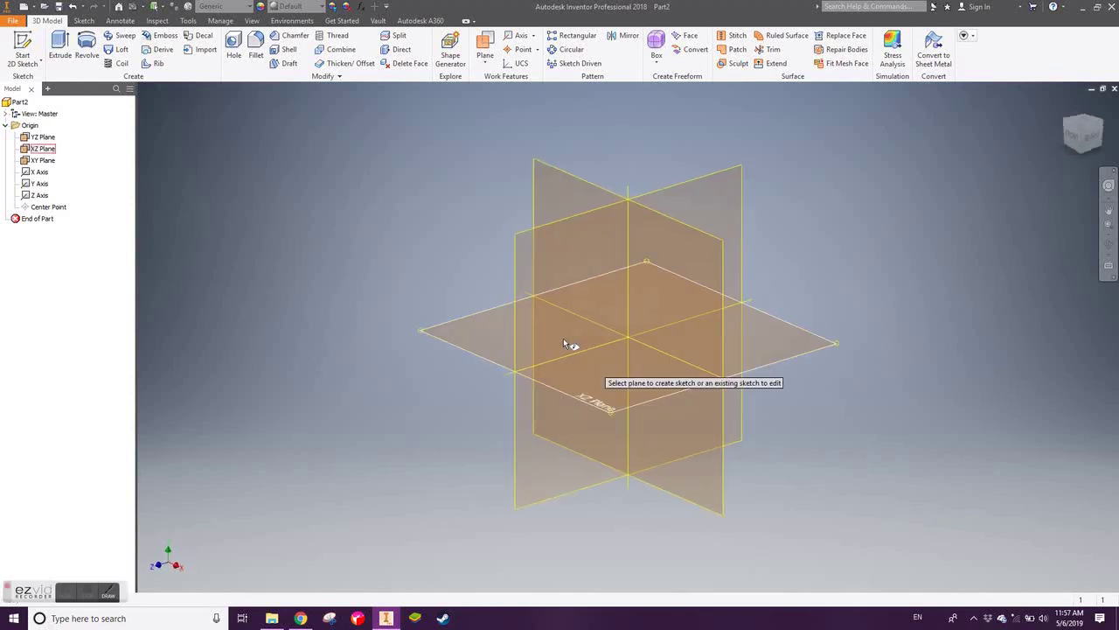
Sketch the tall arm rectangle with a 5.1 diameter mounting hole.
key(r)
click(575, 219)
key(l)
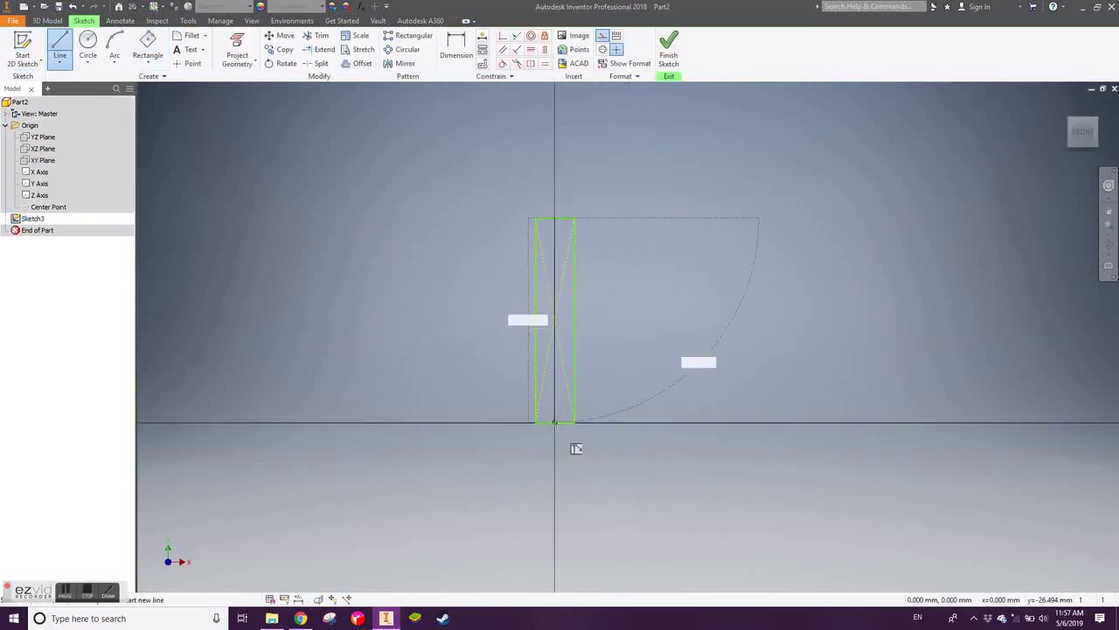
key(d)
click(560, 238)
click(691, 208)
text(5.1)
key(Return)
Dimension the arm length 49 and hole offset 9, then extrude the arm 13.2.
text(49)
key(Return)
click(645, 254)
text(9)
key(Return)
text(13.2e)
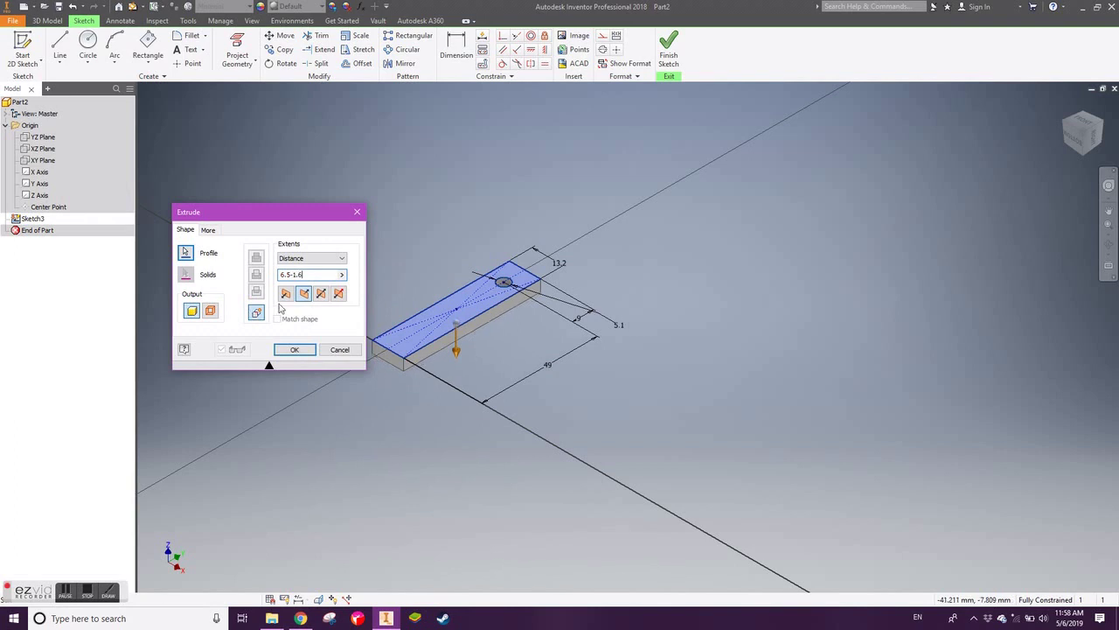
key(Return)
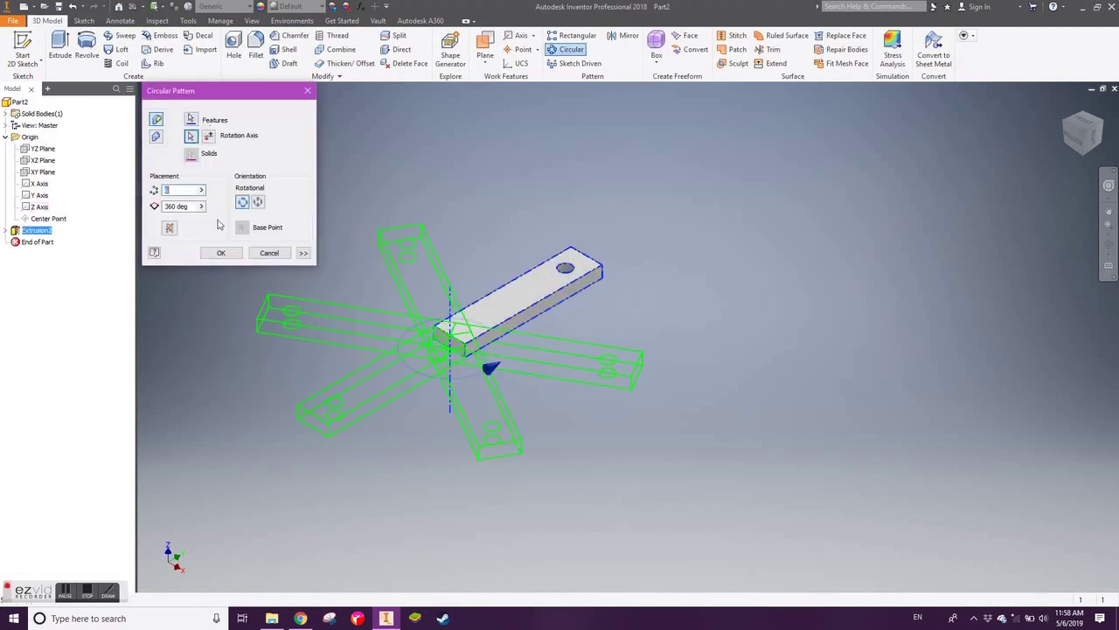
Sketch the triangular infill between the arms on their top face and extrude it.
click(237, 48)
click(537, 201)
key(l)
click(602, 336)
key(e)
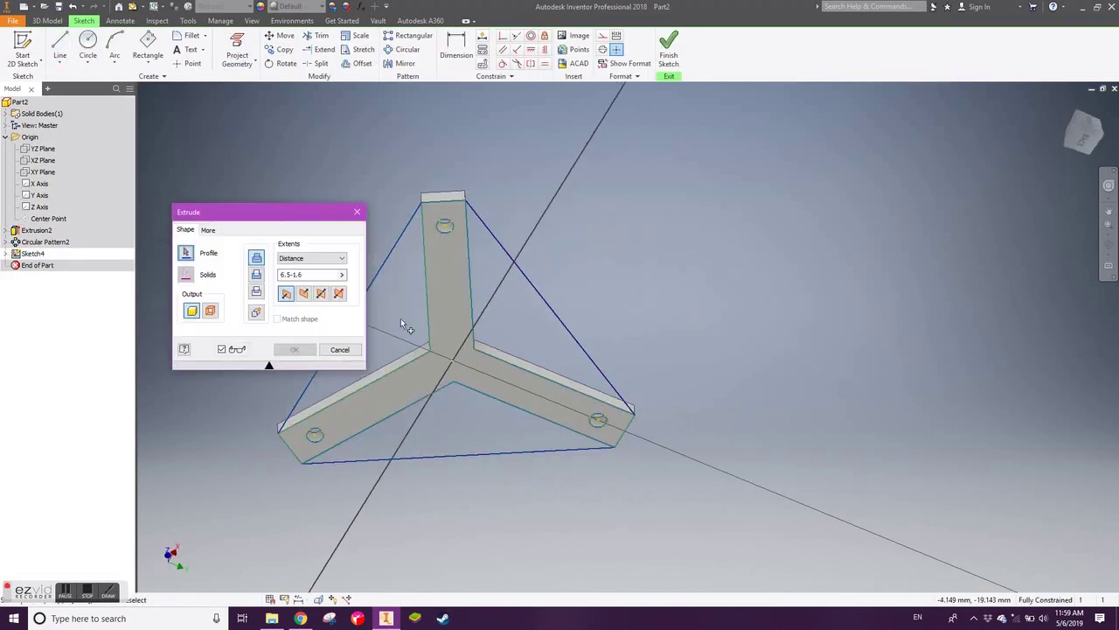
key(Return)
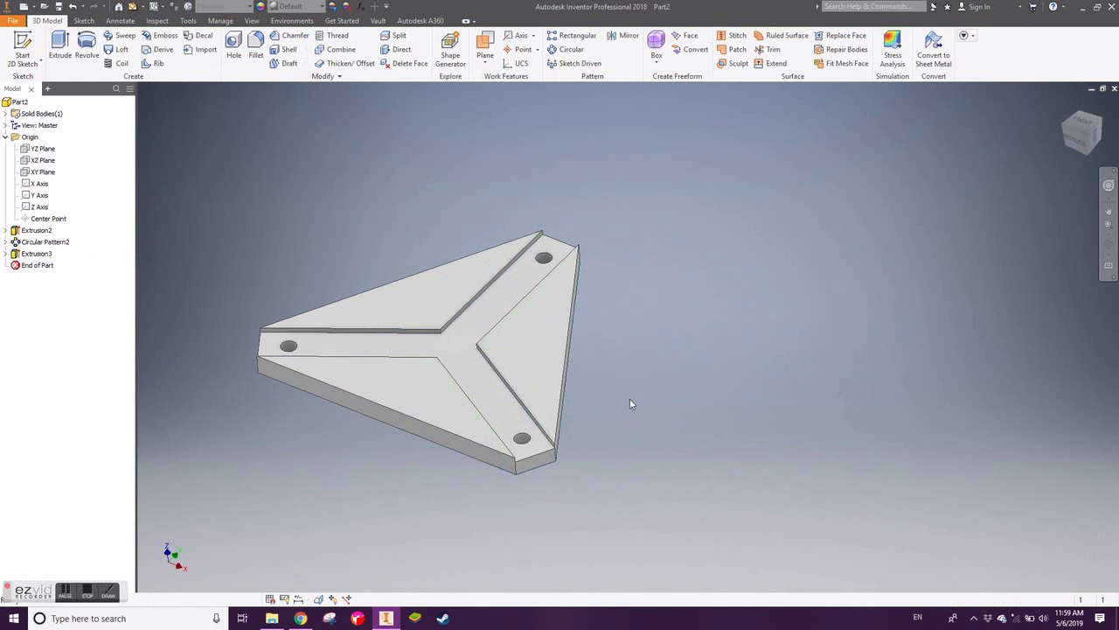
Sketch a slot from the plate centre on the top face, dimensioned 33 long.
key(s)
click(690, 404)
click(138, 45)
click(628, 337)
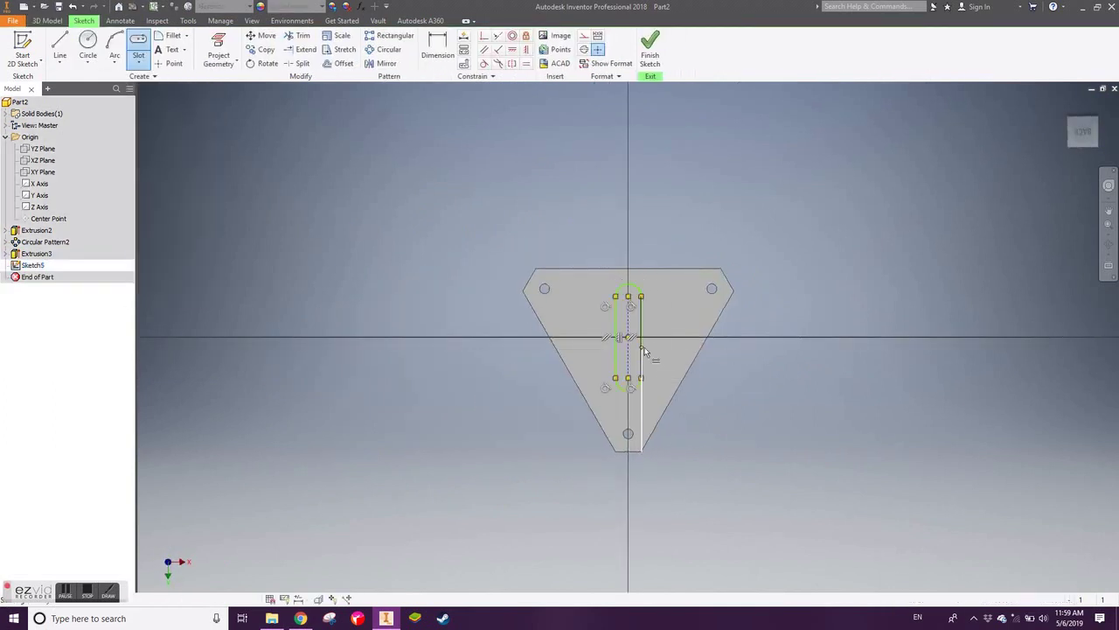
click(643, 350)
key(d)
click(627, 297)
click(517, 332)
click(634, 295)
click(708, 219)
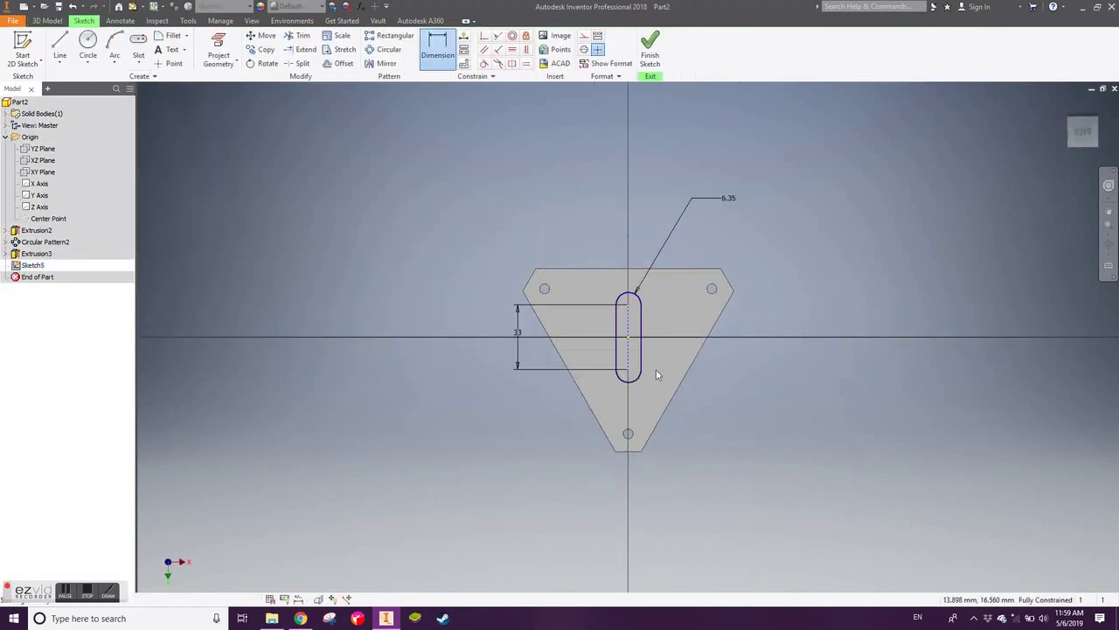
Add an 8.5 diameter circle at the slot centre and extrude the slot.
key(c)
click(628, 337)
text(8.5)
key(Return)
key(e)
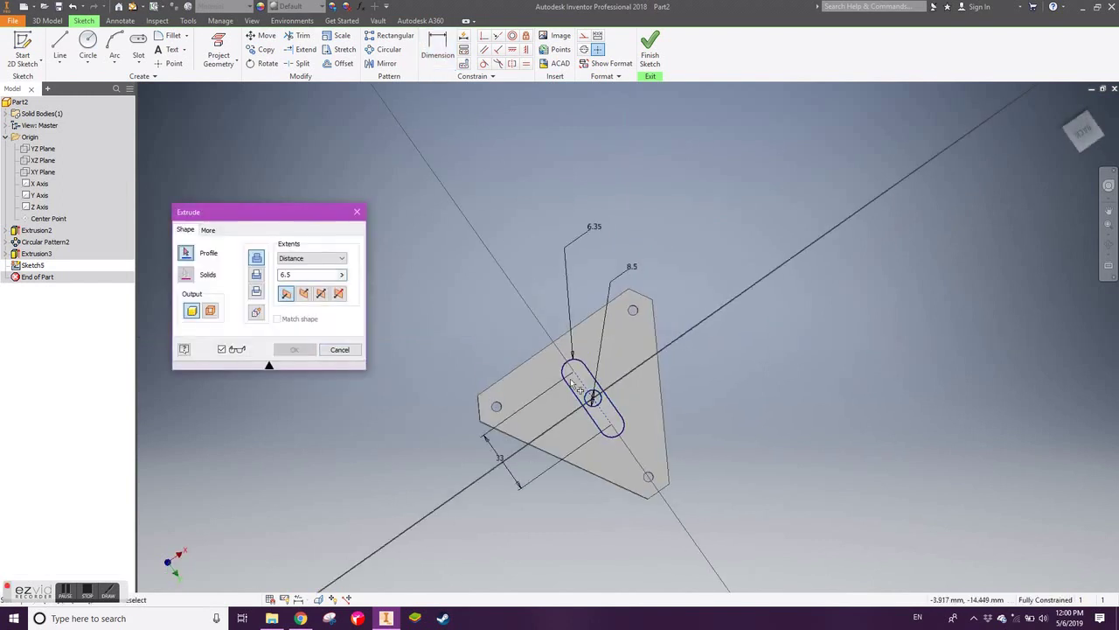
scroll(573, 384, down, 10)
click(572, 350)
click(294, 349)
Extrude the 8.5 circle from the same sketch as a through-all cut.
right_click(42, 276)
click(79, 278)
shift+middle_drag(568, 349, 722, 314)
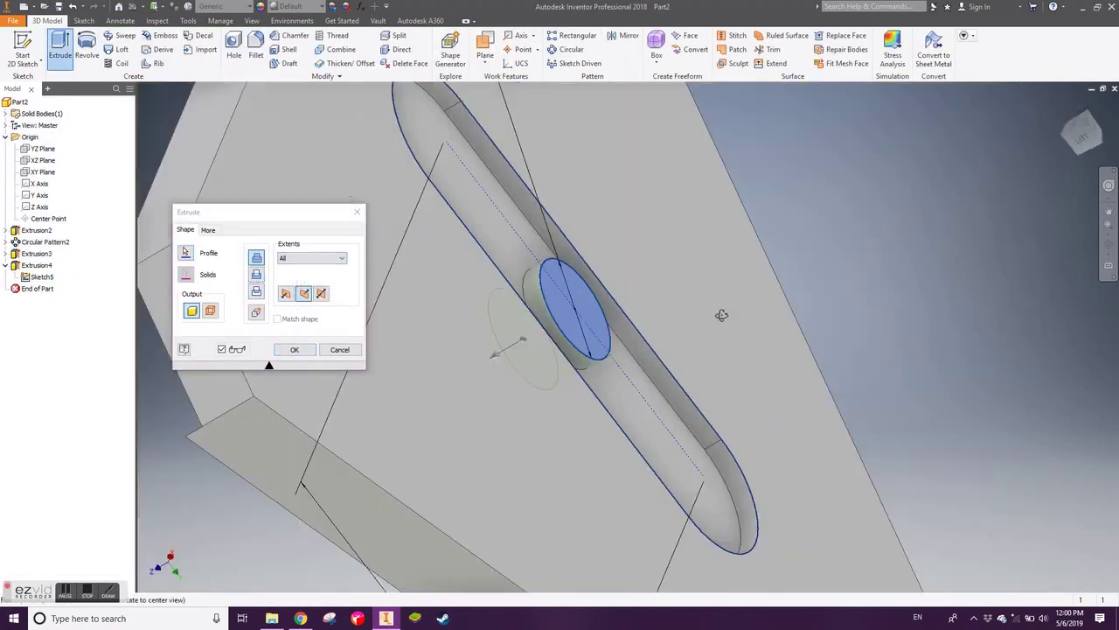
key(Return)
key(F6)
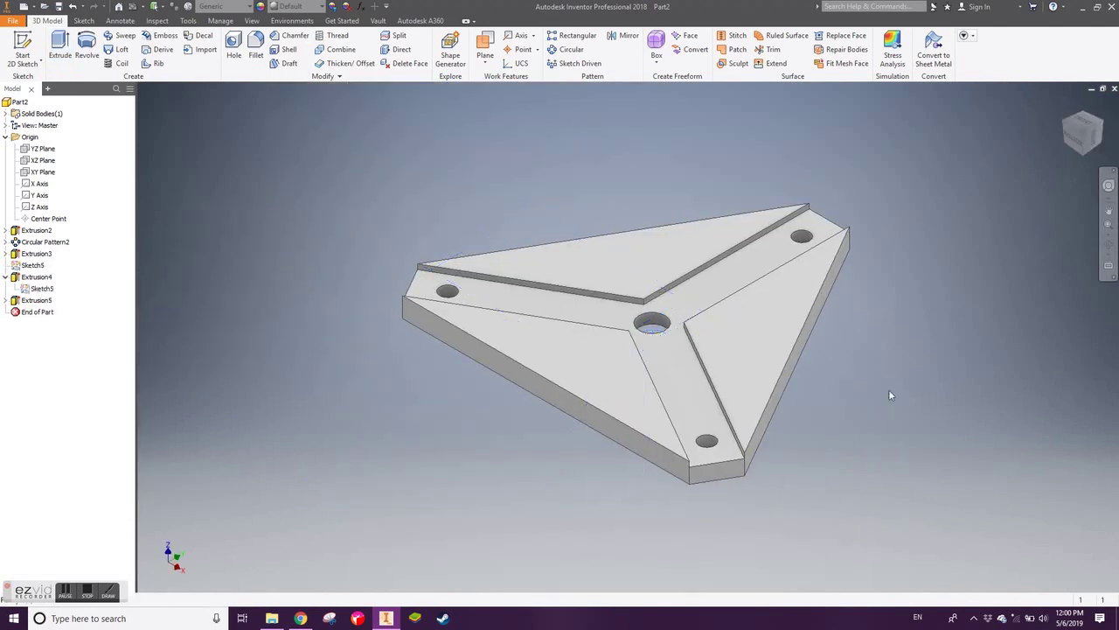
Save the plate as BACKING PLATE and start a sketch in a new part.
shift+middle_drag(889, 392, 790, 482)
key(ctrl+s)
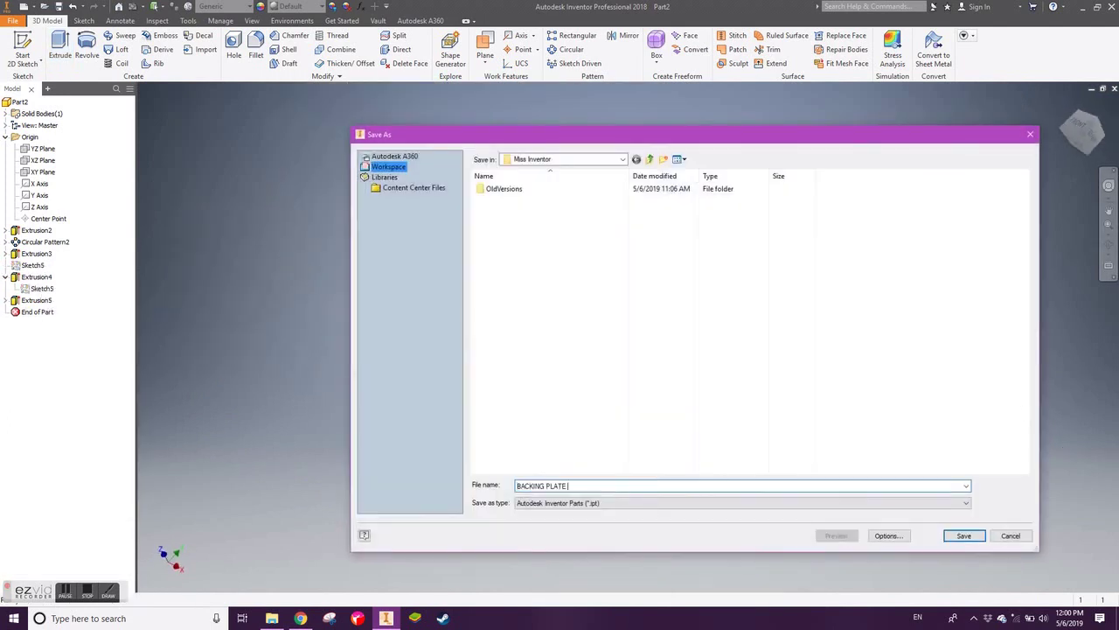
click(971, 535)
click(665, 333)
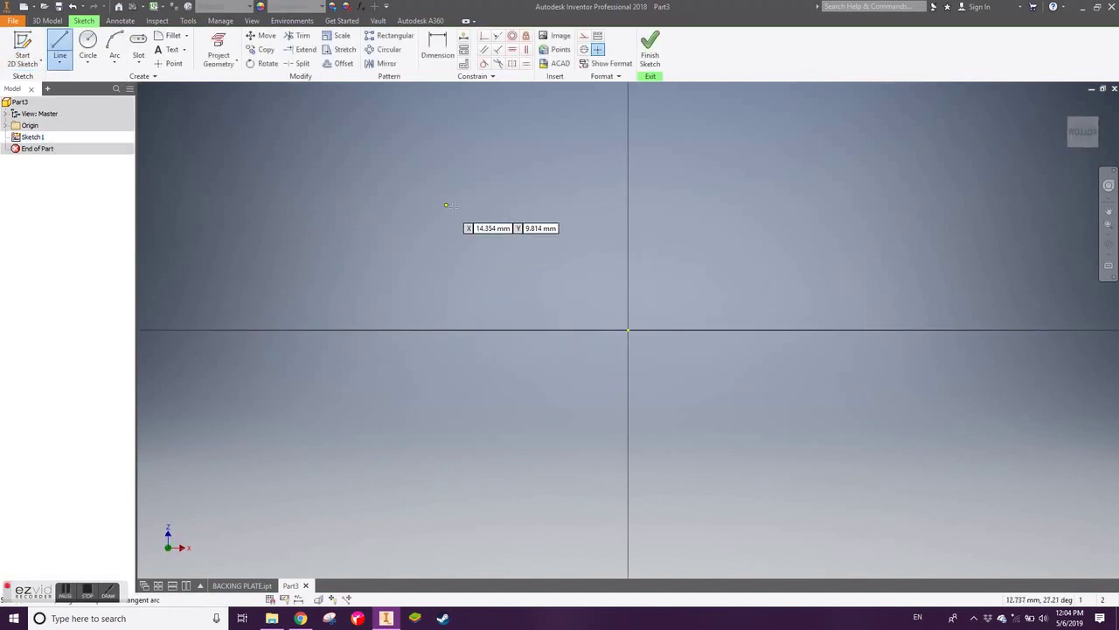
Draw the profile: a vertical line, a tangent arc and a long sloping line.
click(627, 372)
drag(627, 372, 644, 396)
scroll(744, 419, down, 3)
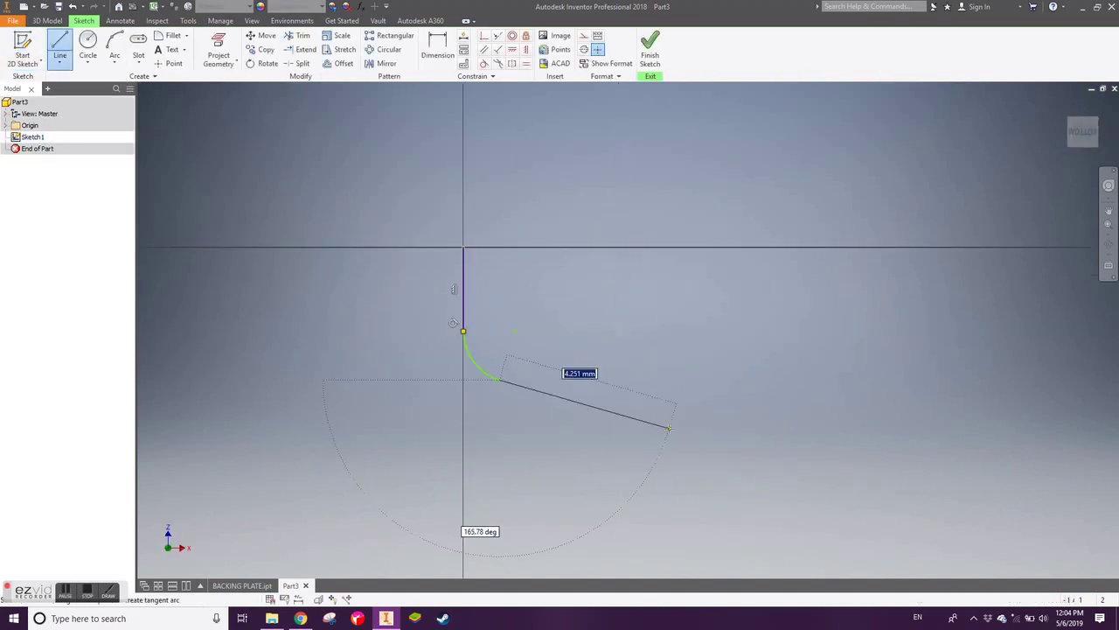
click(835, 481)
key(Escape)
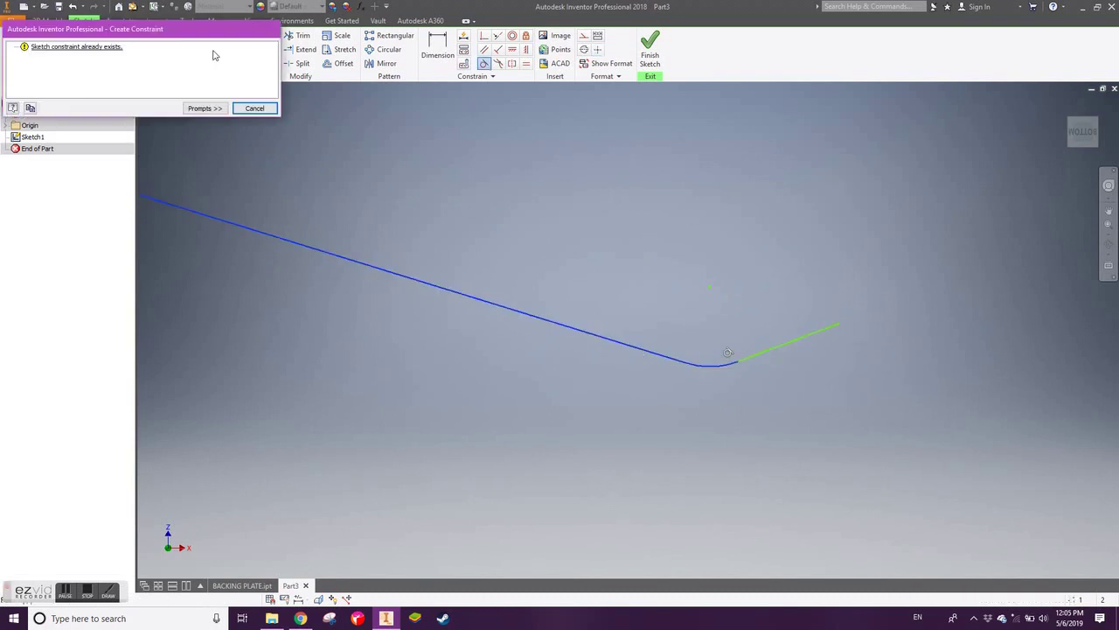
scroll(422, 289, up, 3)
Dimension the bend radius 6, vertical length 16 and long line 329.5.
key(d)
click(404, 280)
key(Return)
scroll(490, 349, down, 2)
click(525, 297)
key(Return)
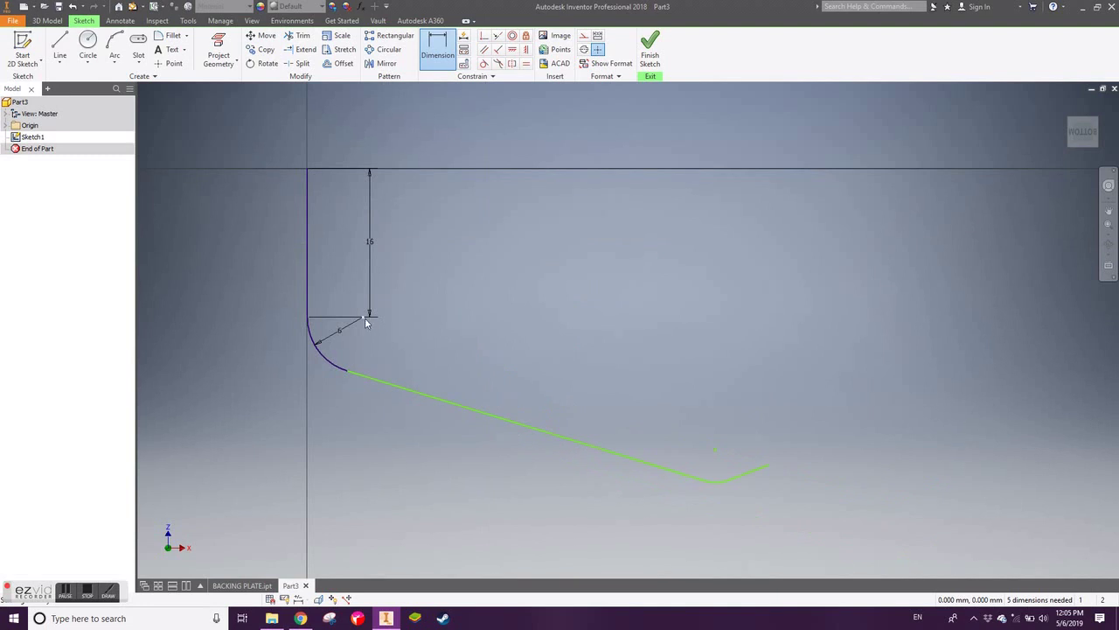
click(715, 449)
click(599, 349)
key(Return)
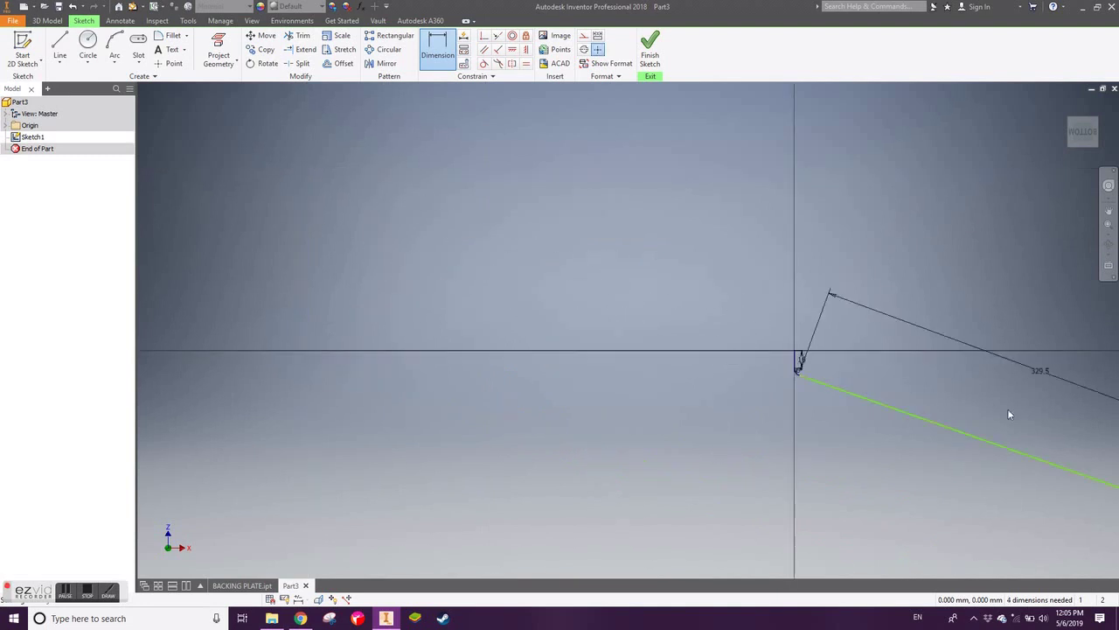
Make the end line dimension aligned and constrain the short end segments equal.
right_click(783, 442)
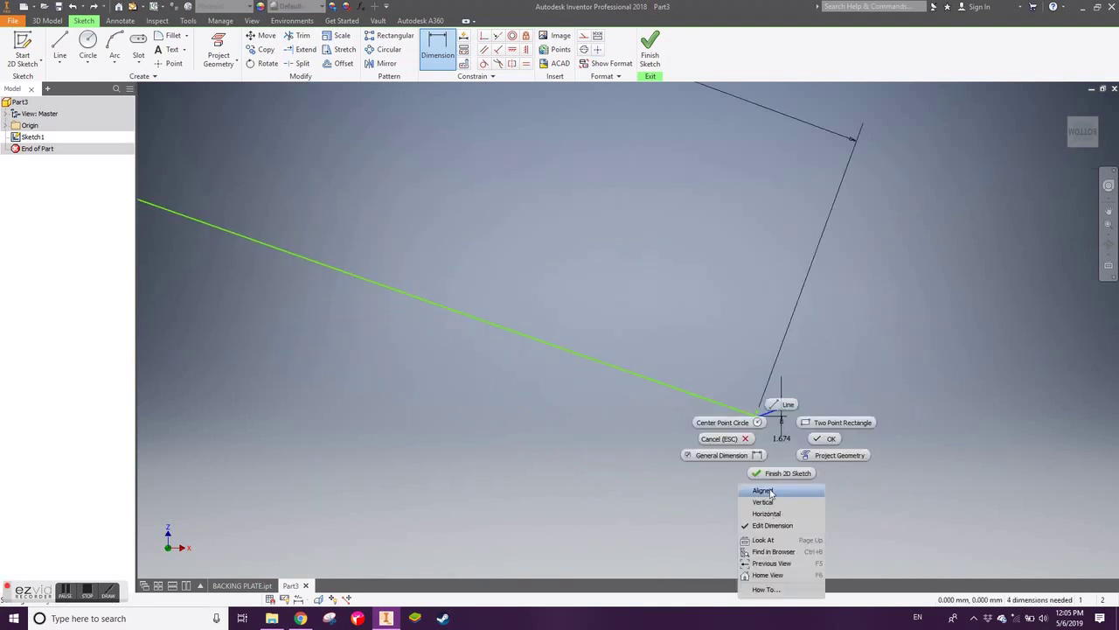
click(835, 500)
scroll(771, 450, down, 3)
key(=)
click(686, 378)
scroll(779, 387, up, 3)
Set the bend angles to 141.5° at the far bend and 104° at the left.
key(d)
click(809, 432)
click(945, 485)
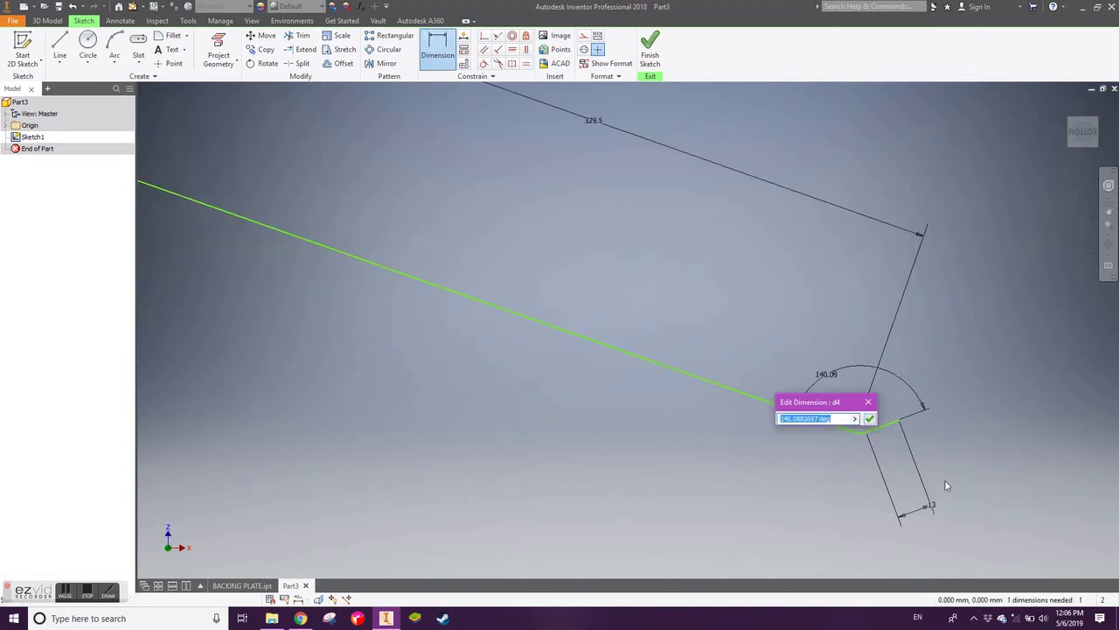
key(Return)
scroll(567, 355, up, 3)
click(367, 347)
click(494, 325)
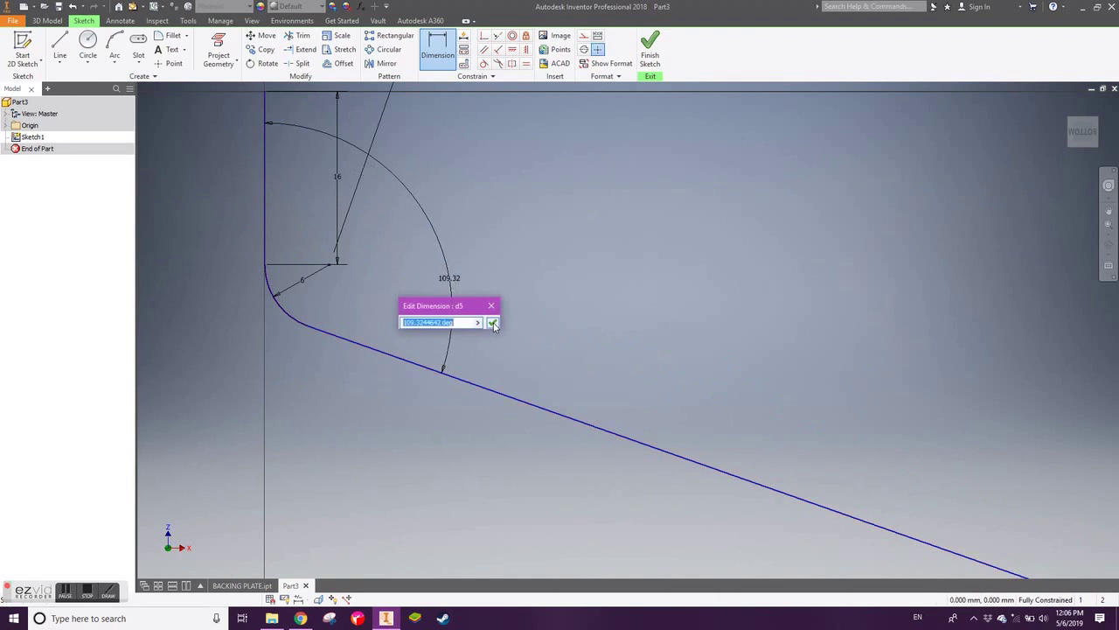
key(Return)
scroll(473, 421, down, 4)
Offset the profile 4.75 to give the strip its thickness.
key(Return)
key(l)
scroll(349, 301, up, 3)
scroll(262, 314, down, 3)
scroll(853, 507, up, 4)
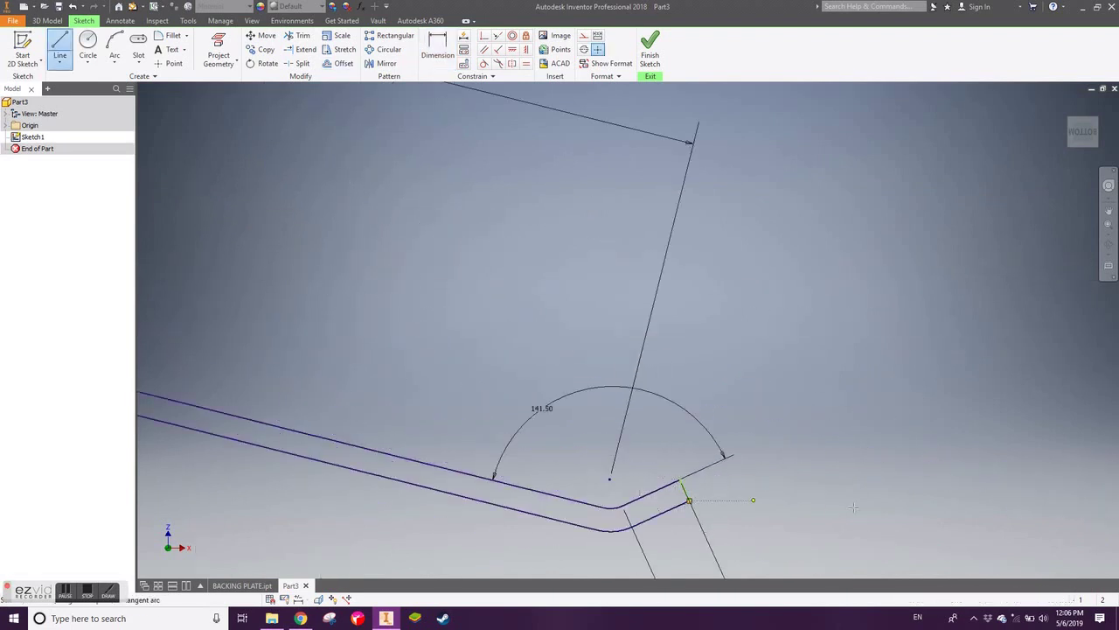
key(Escape)
scroll(740, 548, up, 5)
scroll(486, 315, down, 3)
scroll(475, 368, up, 4)
click(499, 37)
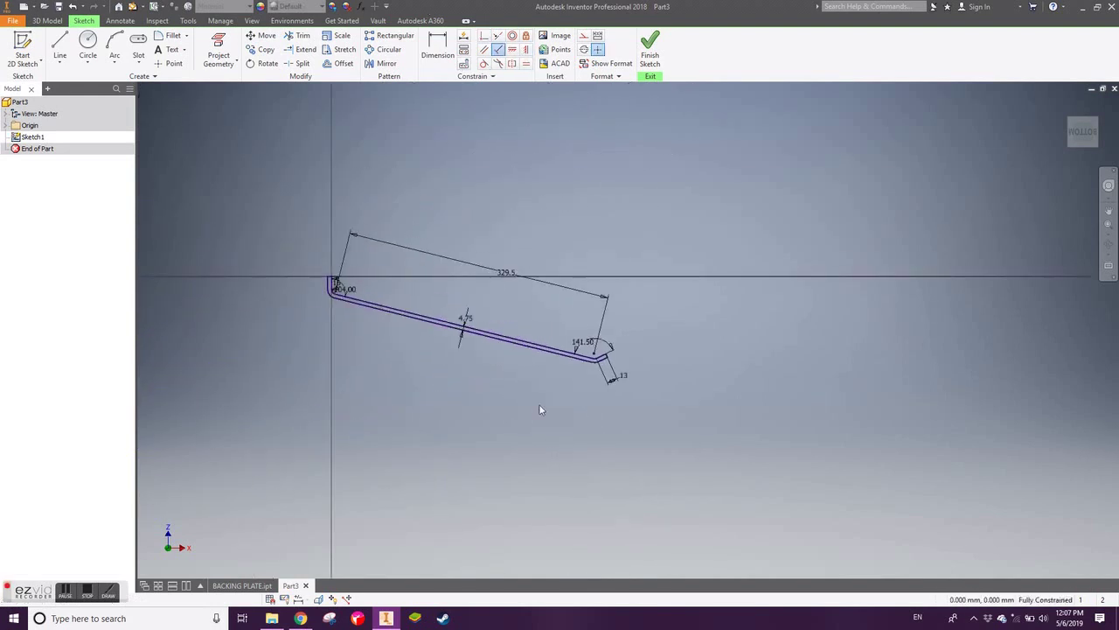
Draw a rectangle across the arm's upper end.
key(r)
scroll(443, 312, up, 5)
scroll(420, 262, up, 2)
scroll(406, 263, up, 2)
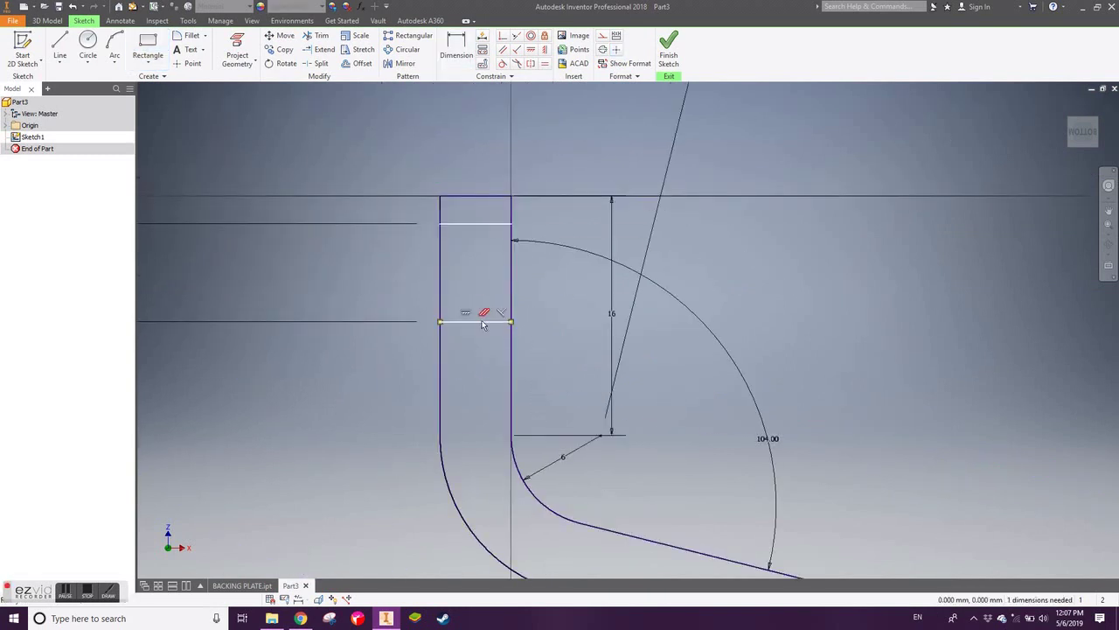
scroll(552, 334, down, 4)
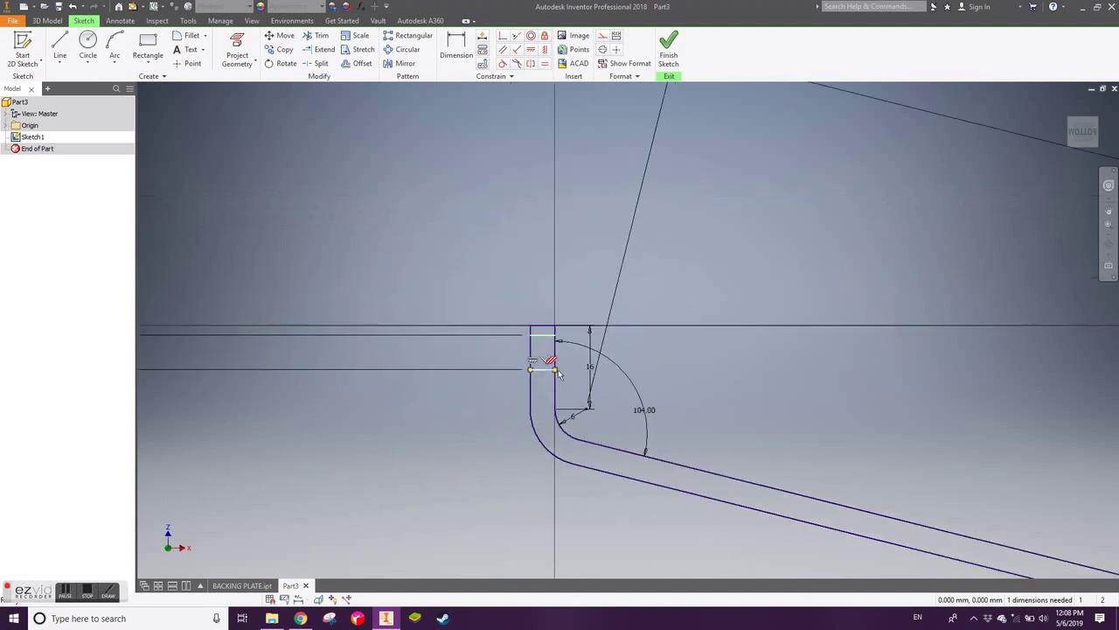
click(147, 46)
scroll(457, 309, up, 4)
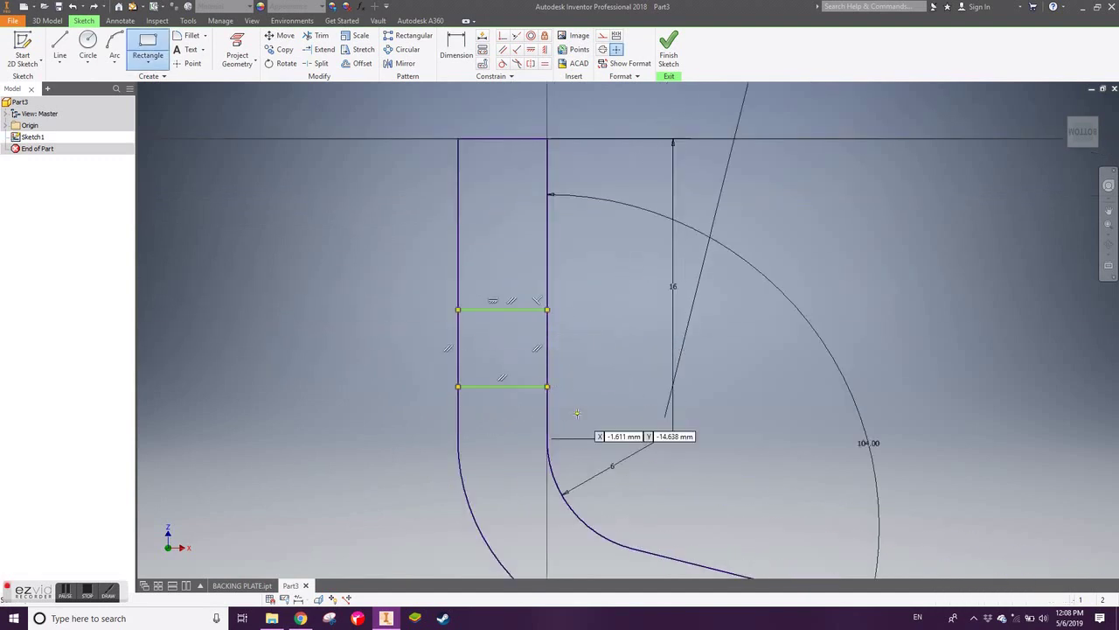
Dimension the upper cross lines 6.5 from the end and 2.55 apart.
key(d)
click(319, 376)
text(6.5)
key(Return)
click(386, 345)
text(2.55)
key(Return)
Add cross lines at the far end spaced 2.55 and preview the arm extrusion.
scroll(615, 372, down, 3)
scroll(953, 463, up, 4)
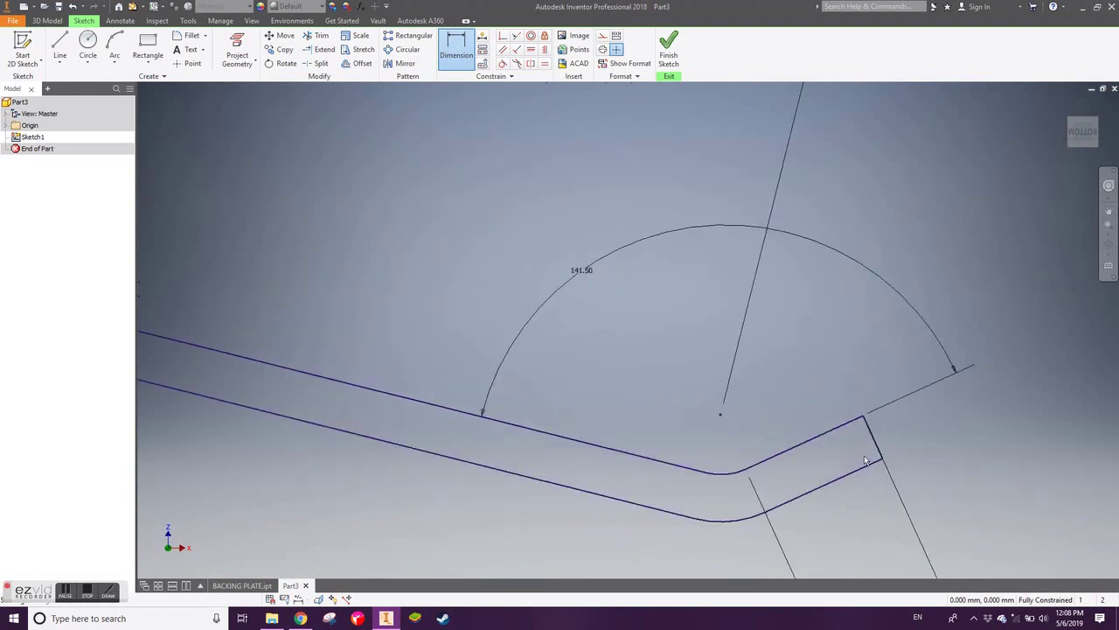
click(148, 63)
click(179, 114)
click(608, 295)
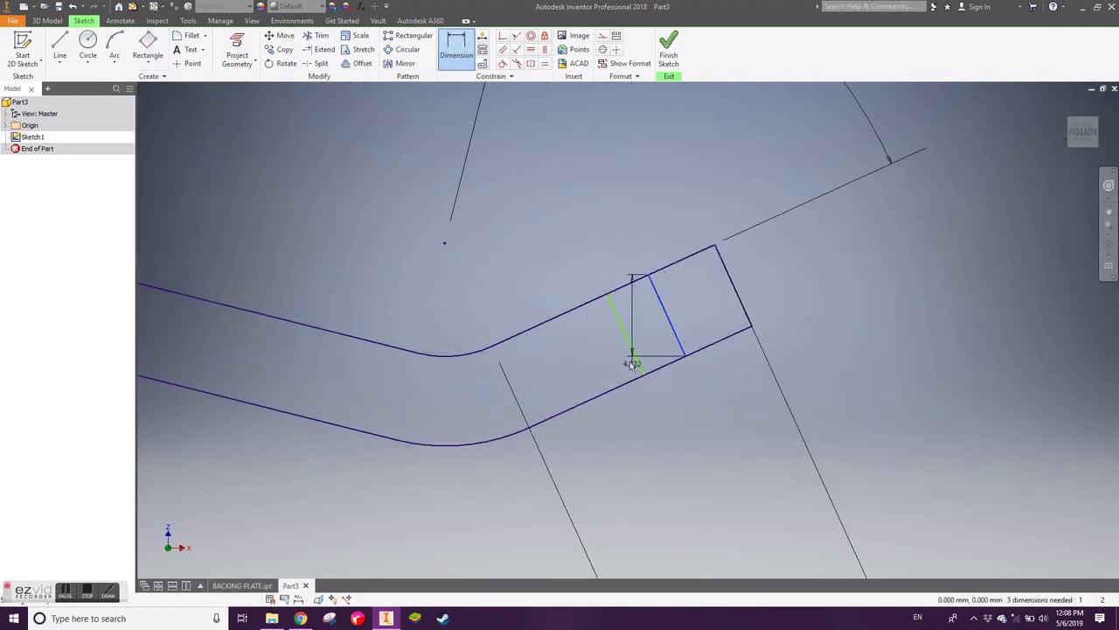
click(609, 248)
text(2.55)
key(Return)
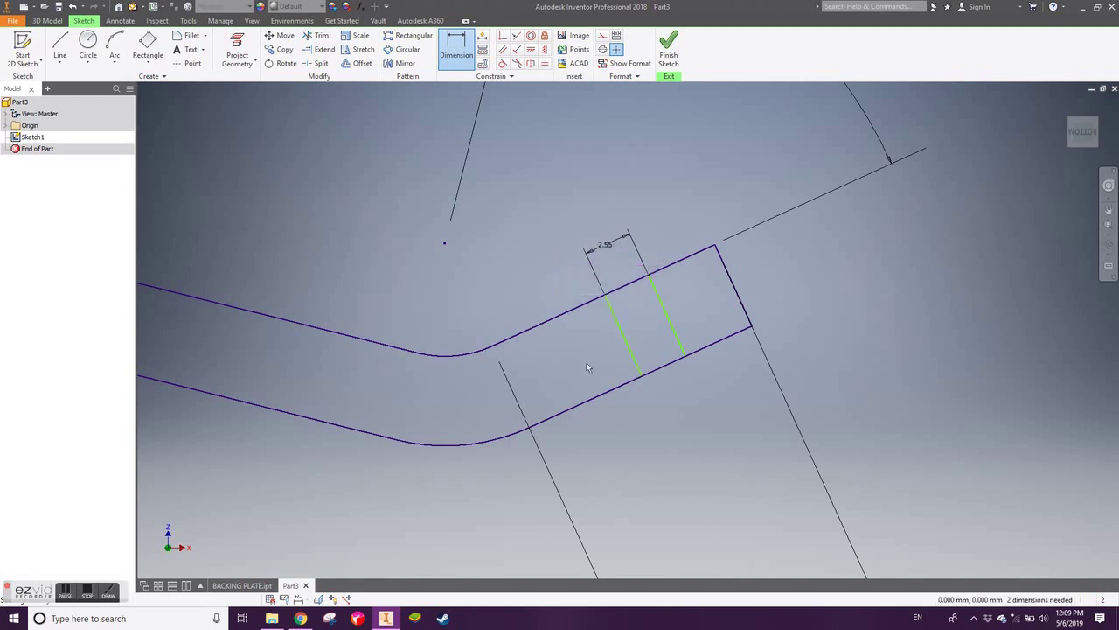
key(e)
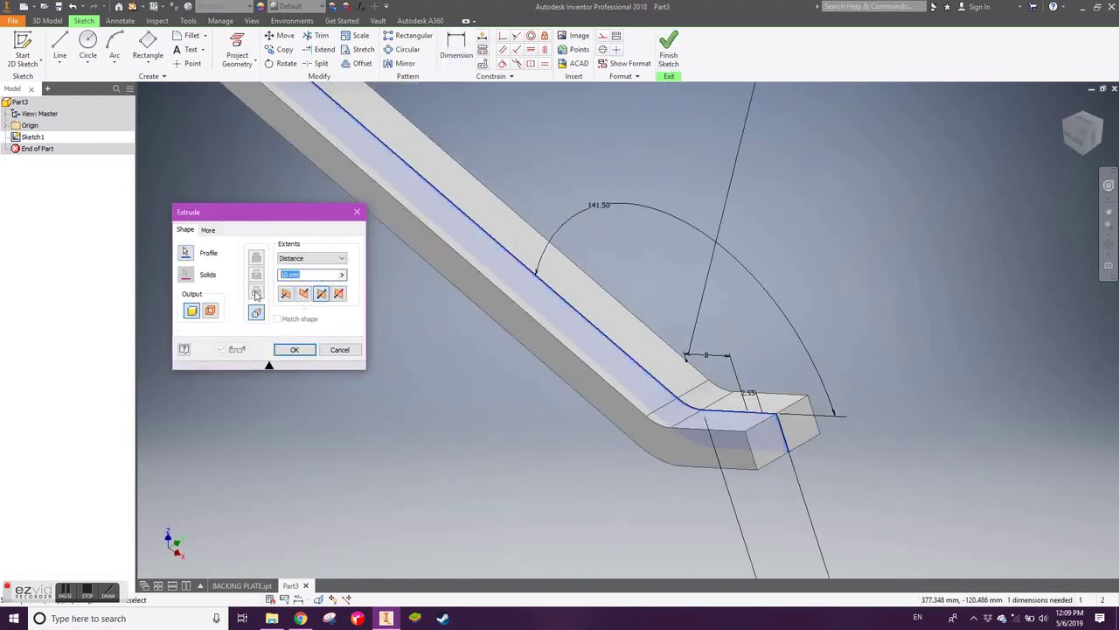
text(10)
Extrude the arm and revolve the first bend section about the sketch line.
key(Return)
click(87, 48)
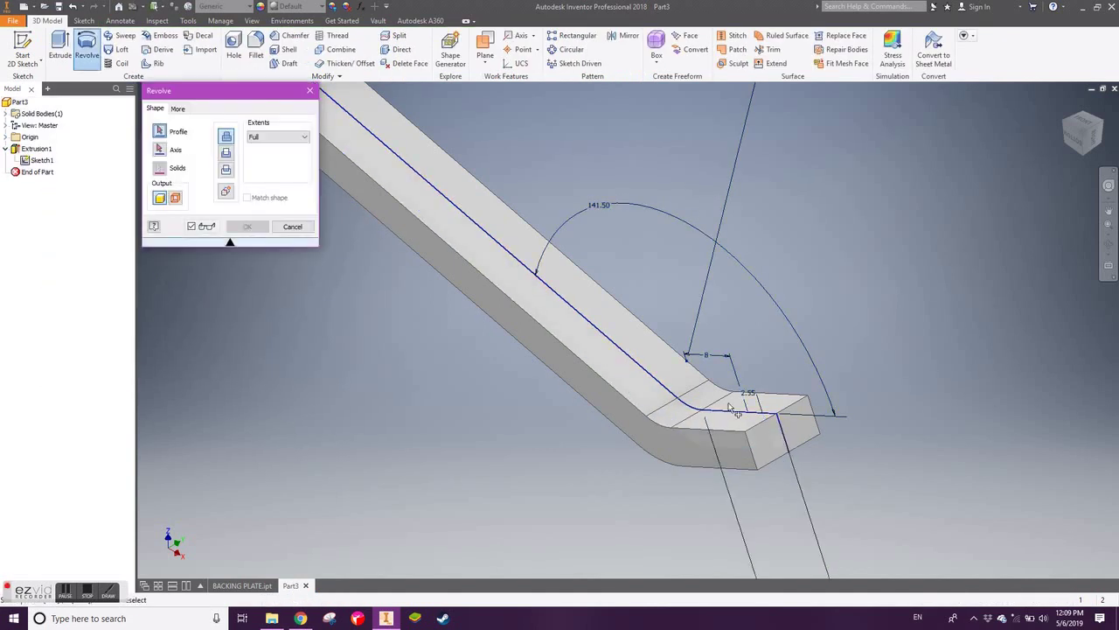
click(749, 427)
click(247, 227)
shift+middle_drag(248, 226, 211, 254)
scroll(210, 254, up, 2)
Finish the second revolved bend and fit the whole bar into view.
key(r)
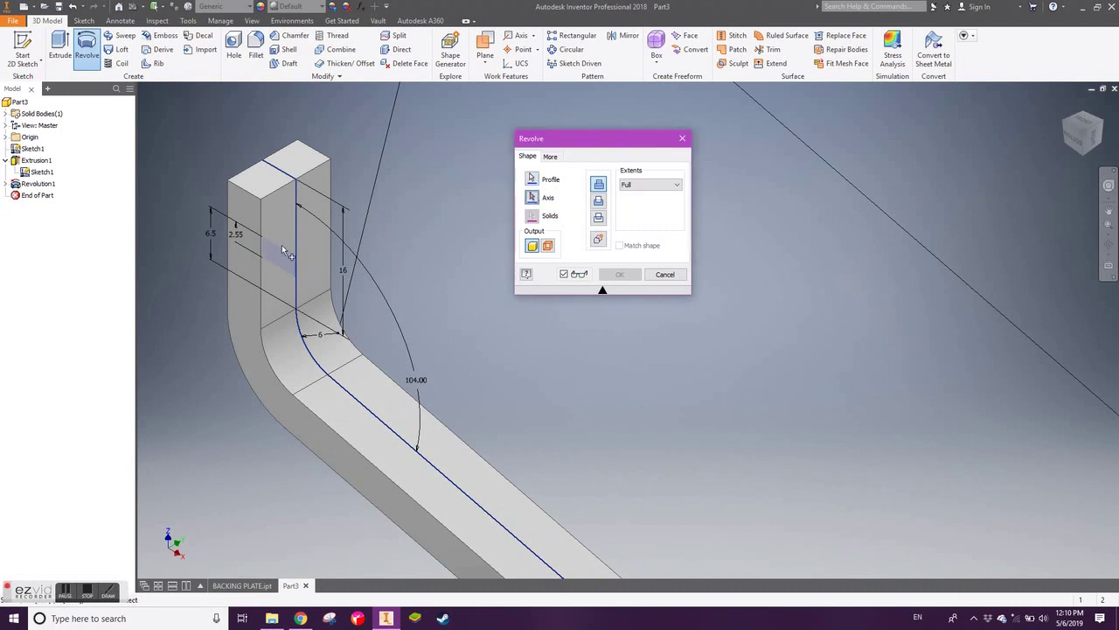
click(626, 277)
right_click(30, 166)
click(53, 315)
shift+middle_drag(856, 400, 794, 317)
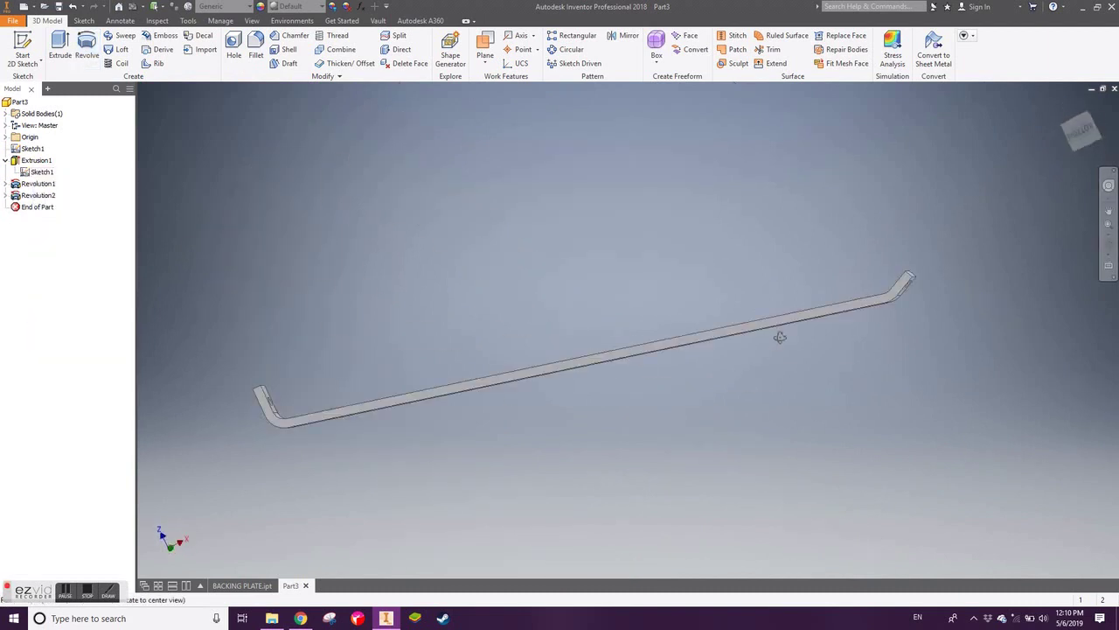
Save the part as SUPPORT BAR.
key(ctrl+s)
text(SUPPORT BAR)
click(964, 537)
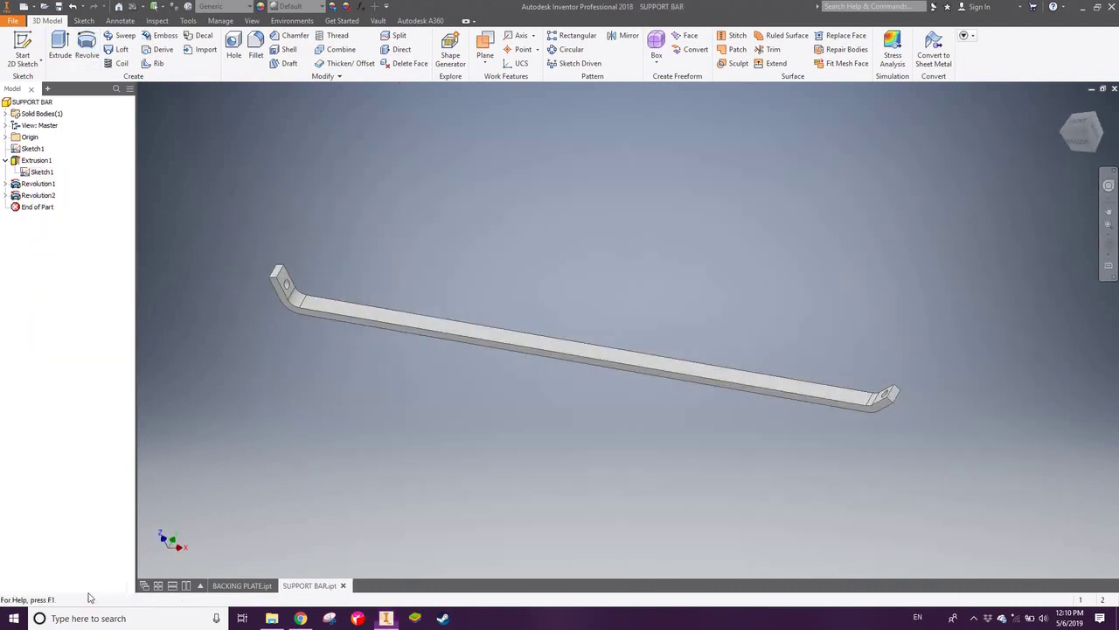
Draw a rectangle beside the outer circle and dimension its edge.
key(r)
click(684, 338)
click(777, 401)
key(Escape)
click(190, 63)
scroll(730, 368, up, 5)
scroll(406, 351, down, 5)
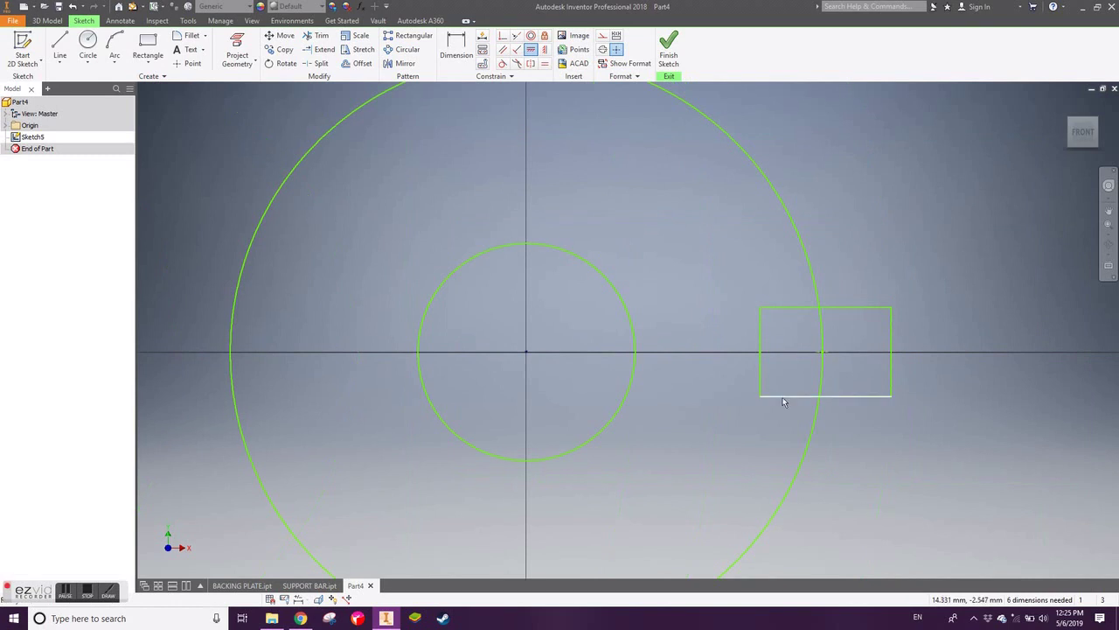
key(d)
click(761, 385)
click(789, 482)
key(Return)
scroll(907, 459, down, 2)
Set the inner circle to Ø26 and the outer to Ø64, then extrude the ring.
click(778, 291)
text(26)
key(Return)
click(852, 219)
text(64)
key(Return)
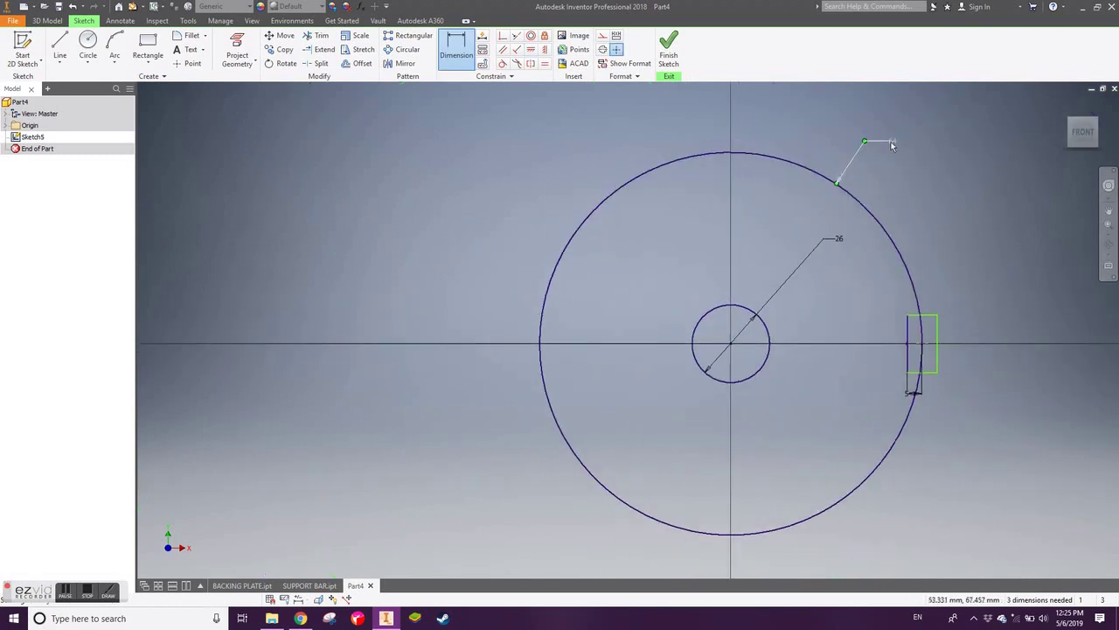
key(Return)
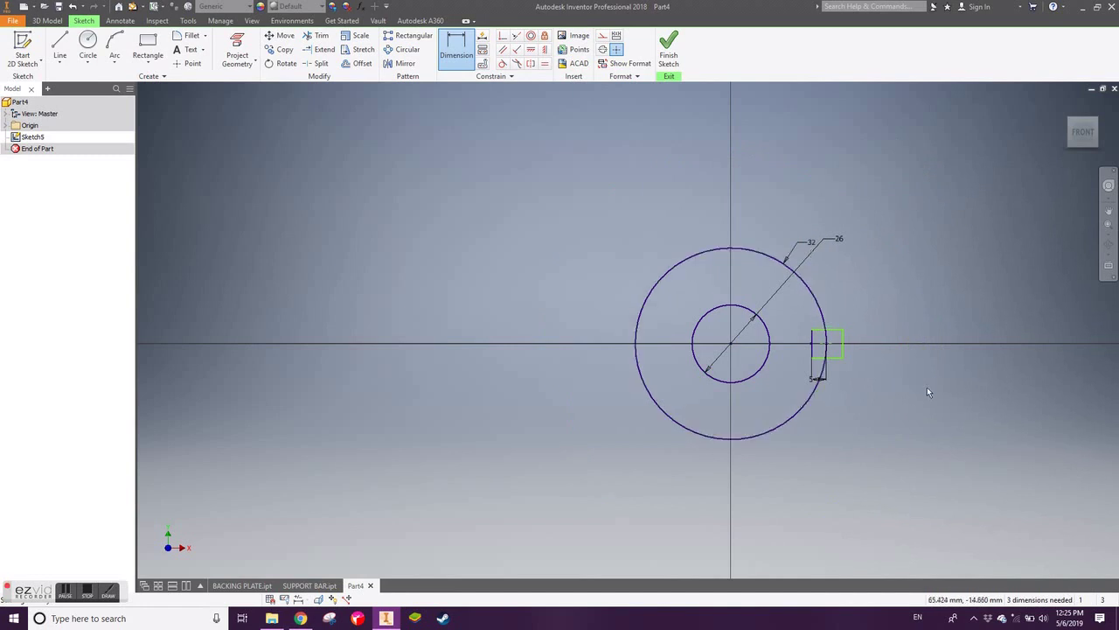
key(e)
key(Return)
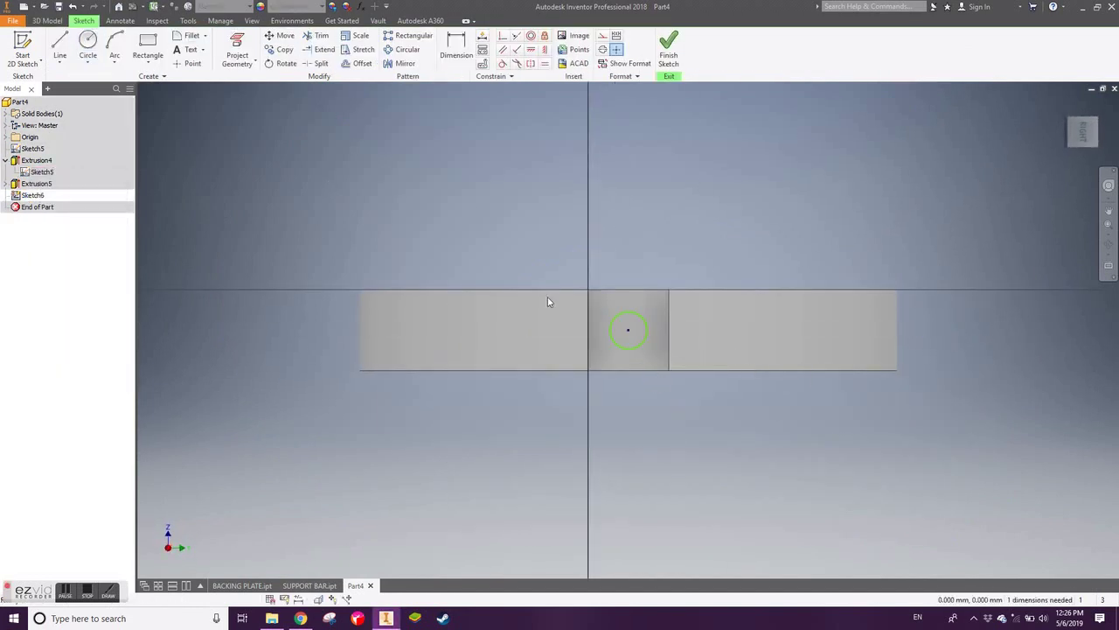
Place a hole at the sketch point in the notch, terminating To a chosen face.
key(h)
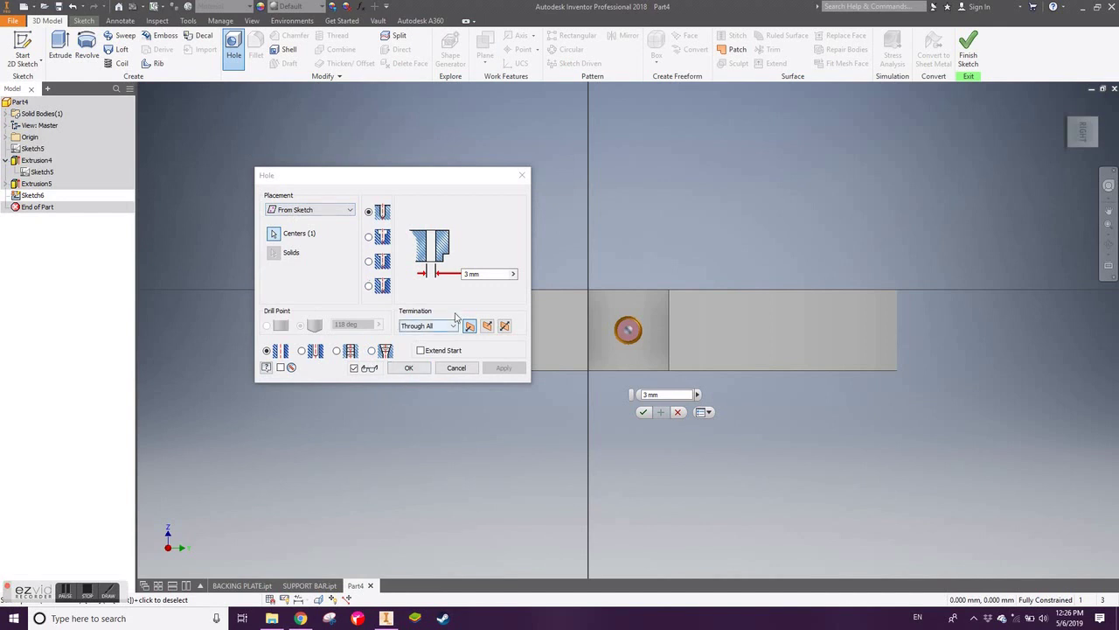
click(453, 325)
click(417, 349)
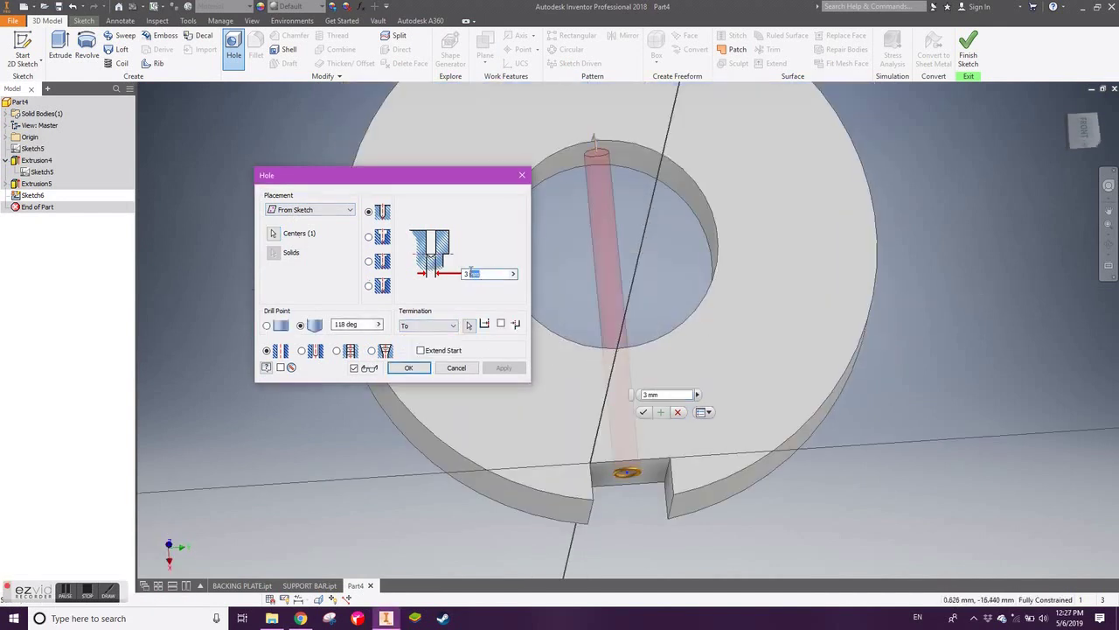
click(490, 274)
text(10)
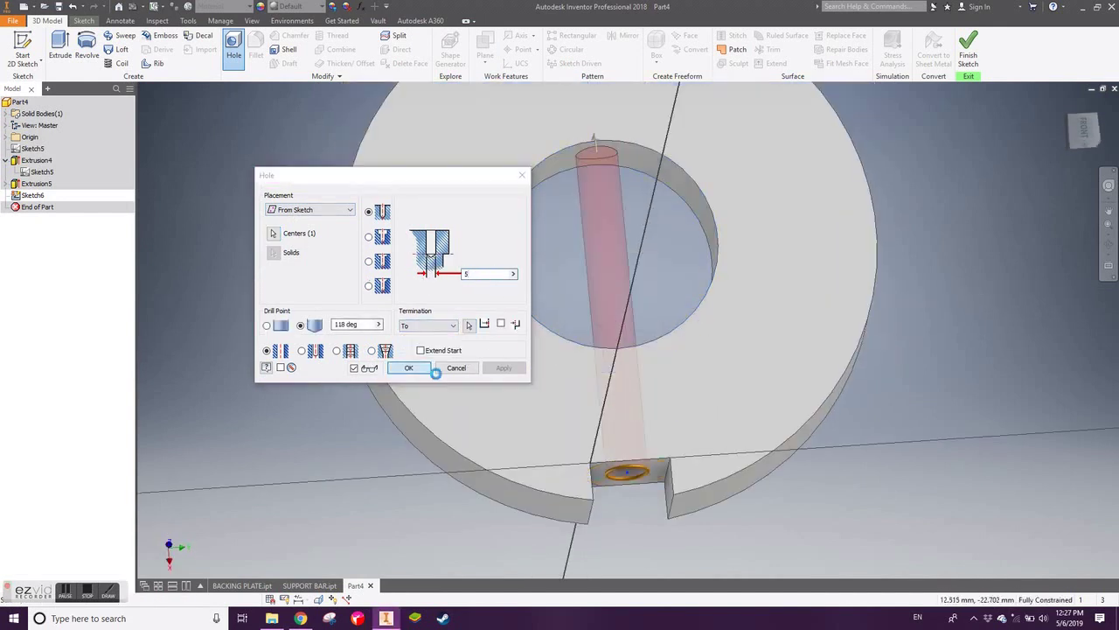
key(Return)
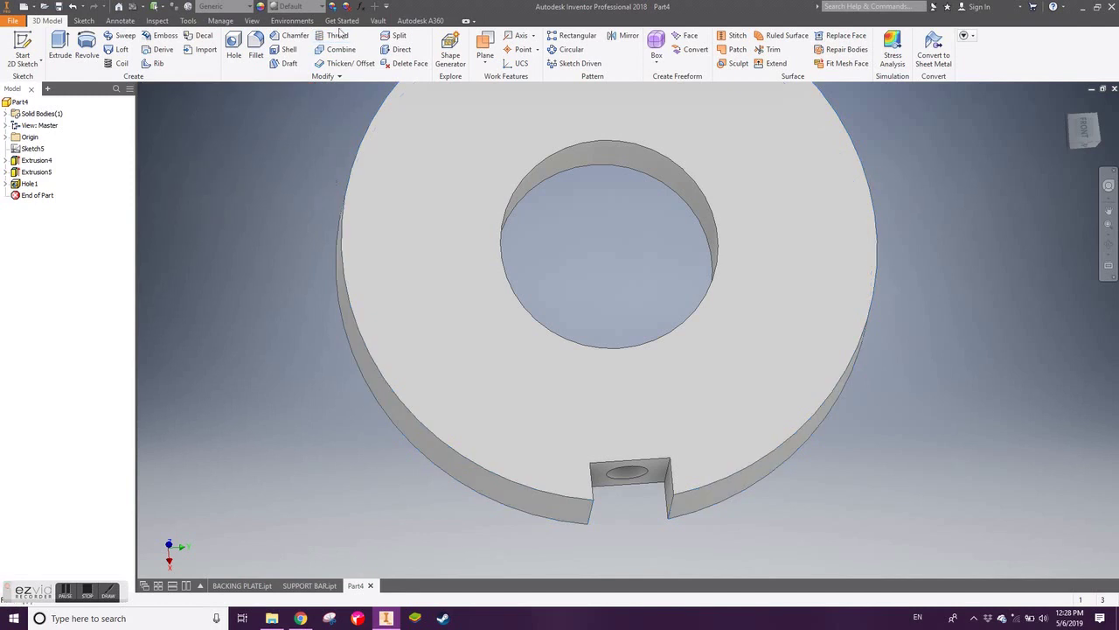
Apply an M5x0.8 thread to the hole.
click(627, 472)
click(198, 110)
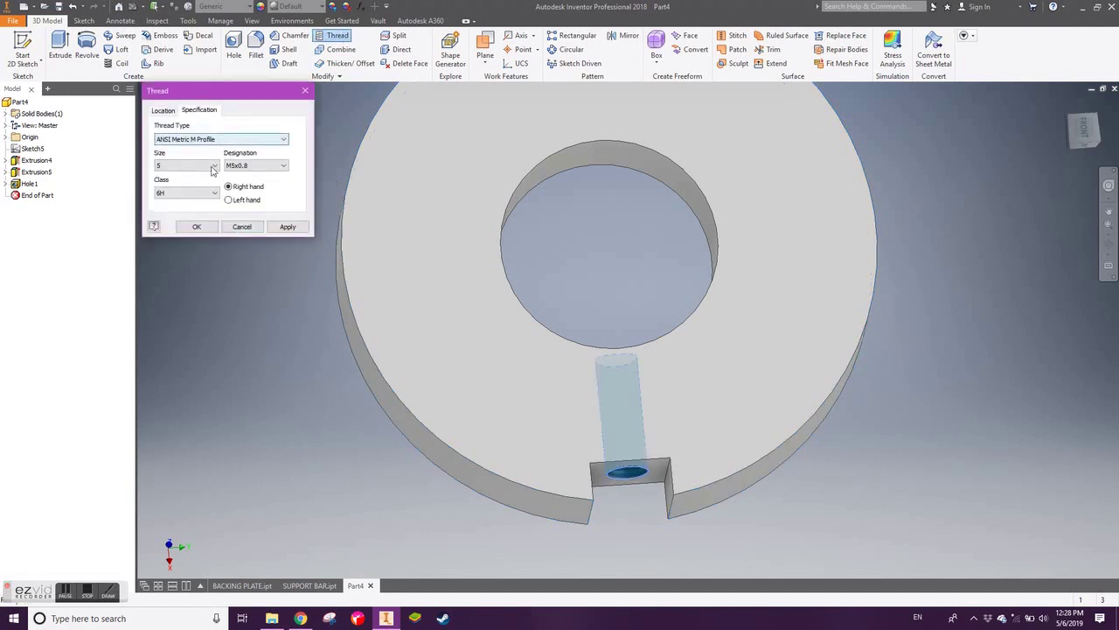
click(282, 228)
key(F6)
key(Escape)
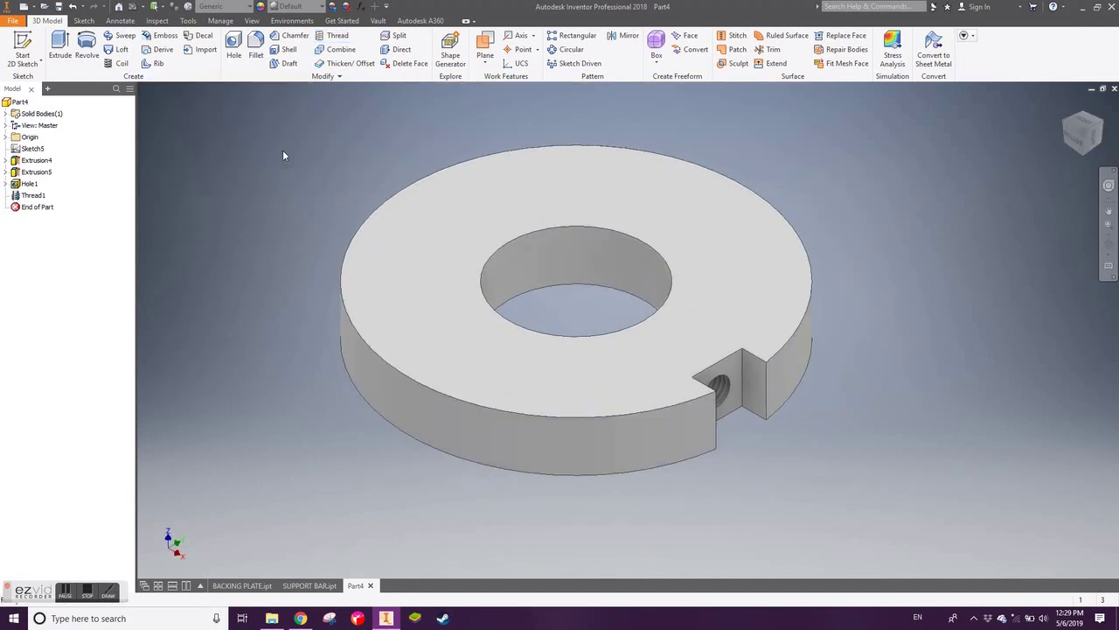
Circular-pattern the notch and hole about the ring's axis.
click(571, 49)
click(719, 384)
click(612, 300)
click(221, 253)
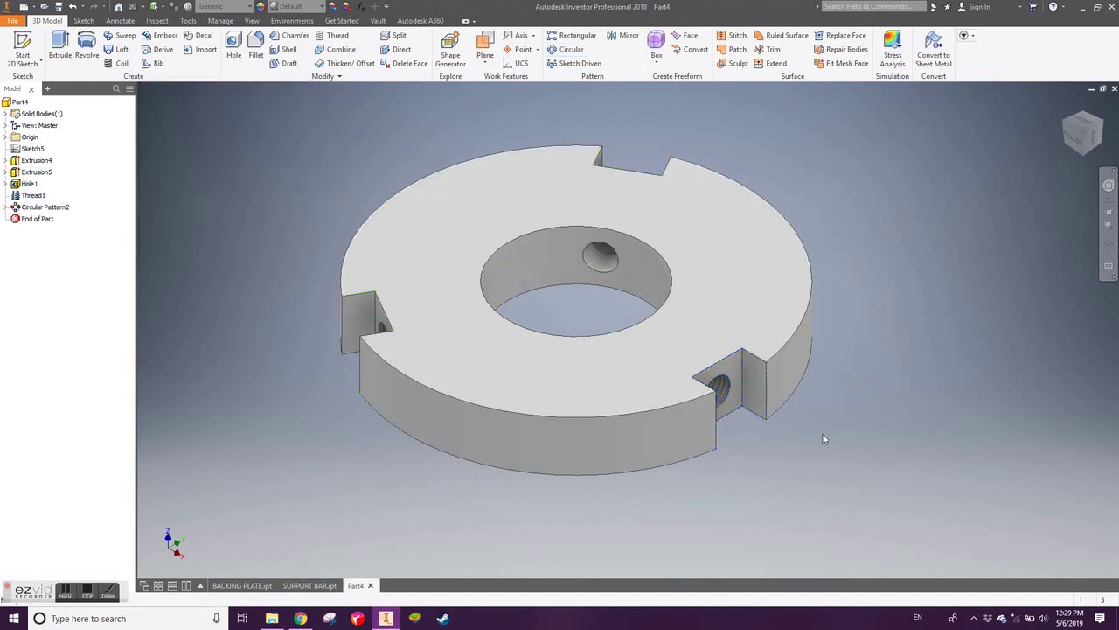
Start a new sketch on the disc face, viewed straight on.
key(F5)
key(s)
click(542, 218)
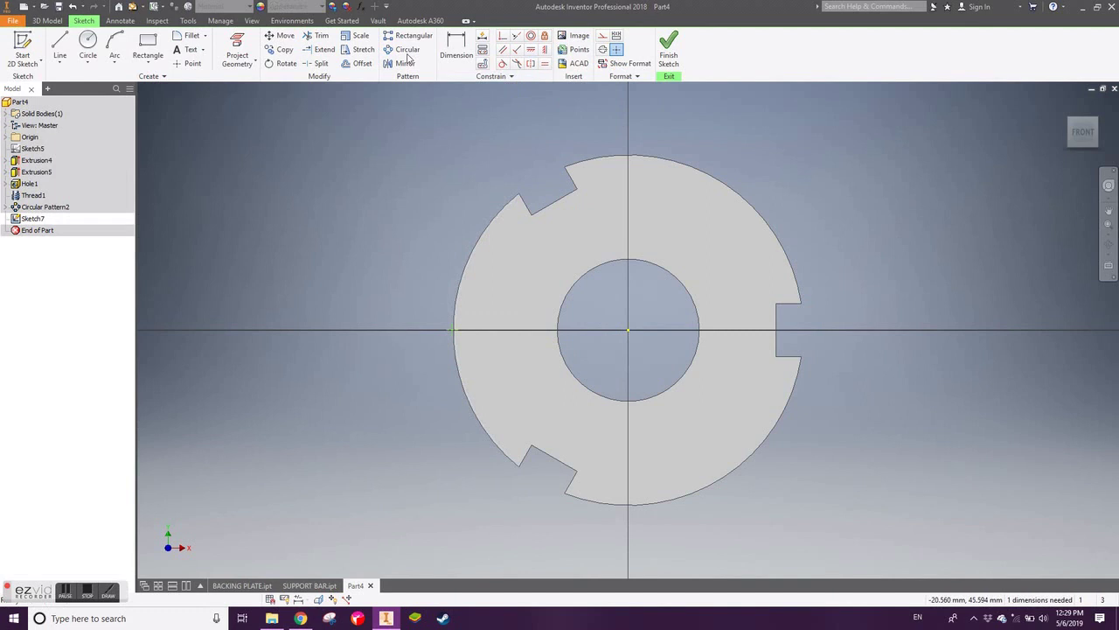
Create Work Plane1 against the ring and drill a second 4 mm hole from it.
key(ctrl+Return)
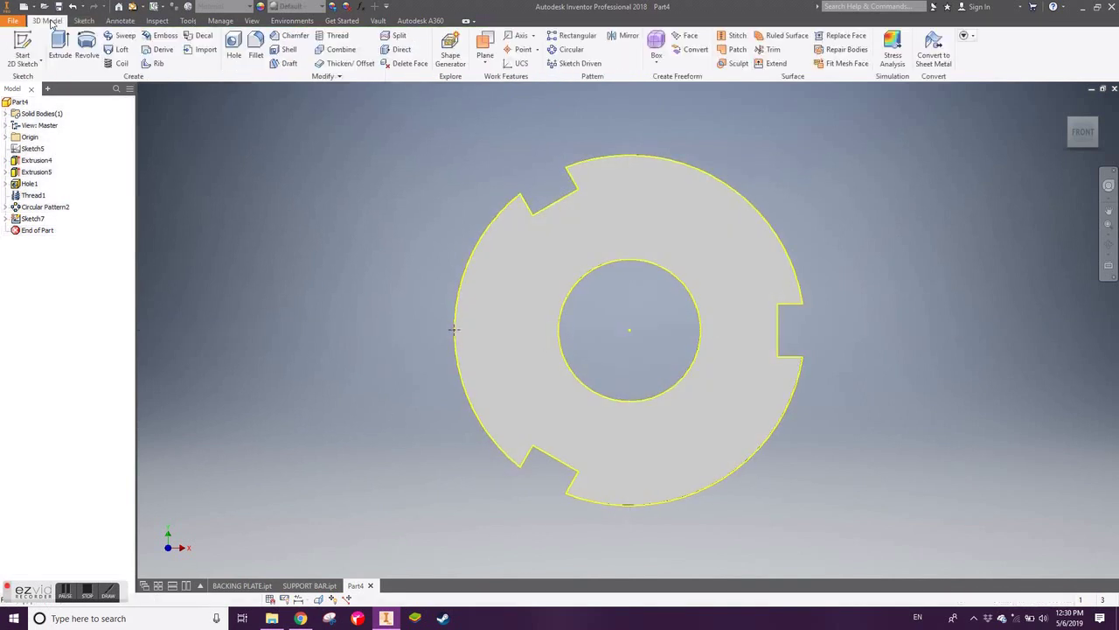
click(42, 160)
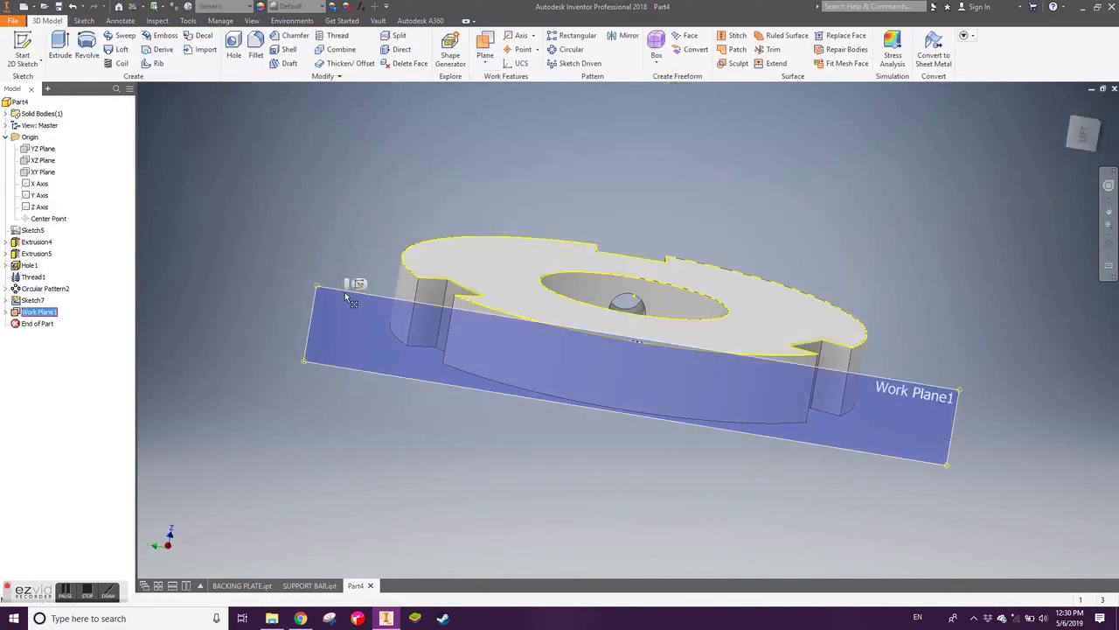
key(Return)
key(s)
click(411, 372)
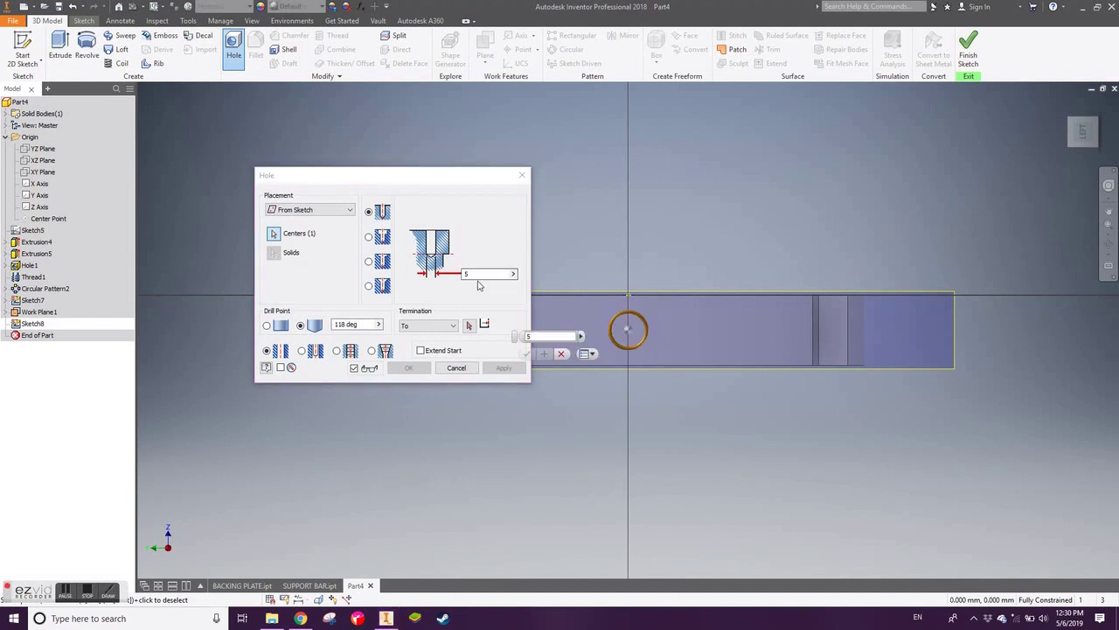
text(4)
key(F6)
click(409, 330)
Thread the second hole with the chosen thread specification.
click(420, 337)
click(408, 367)
click(337, 35)
click(600, 462)
click(198, 110)
click(196, 227)
key(F6)
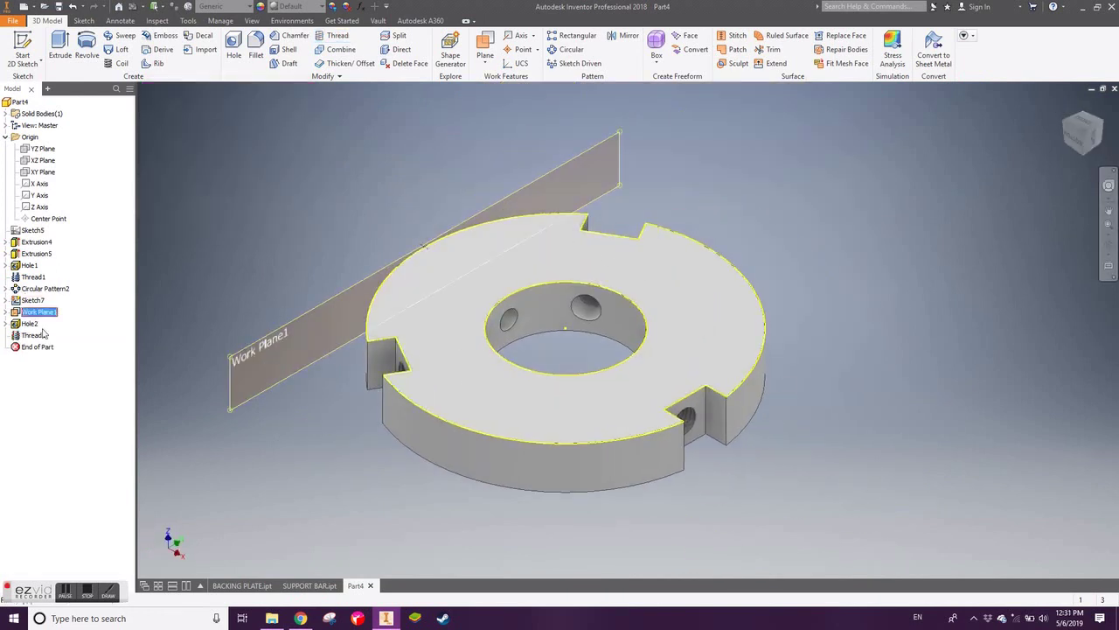
Hide the work plane and save the ring part.
right_click(31, 312)
key(Escape)
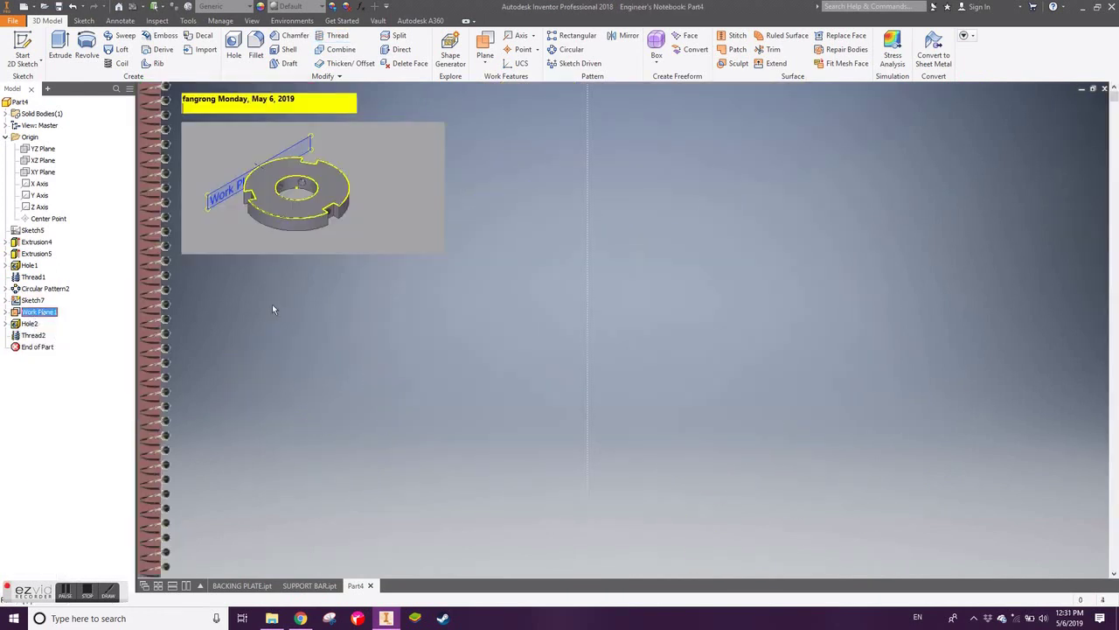
right_click(31, 301)
click(54, 458)
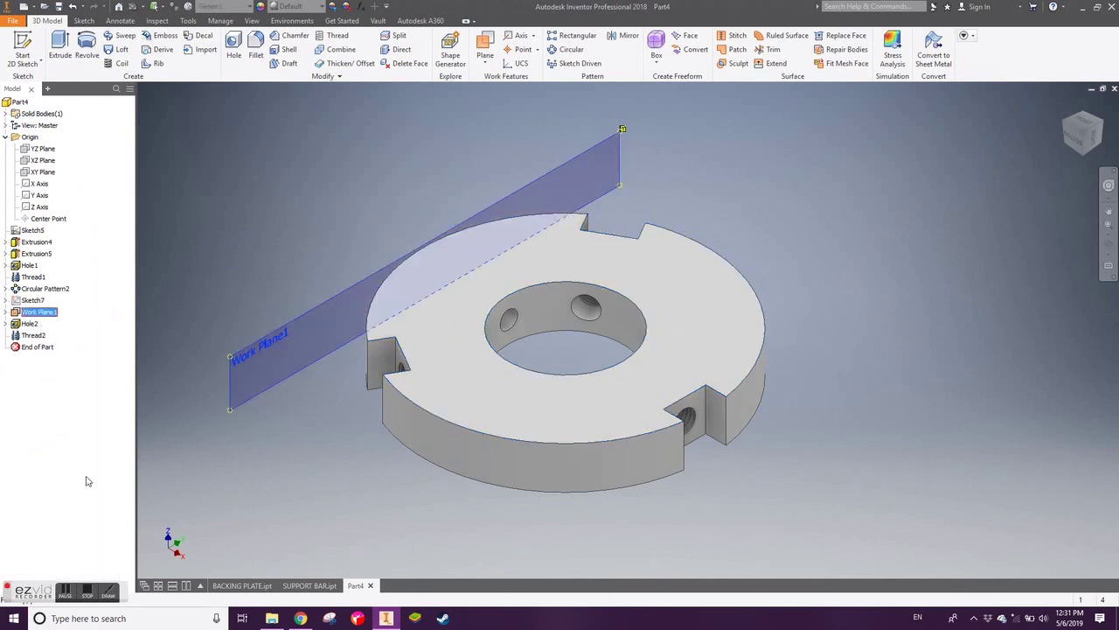
key(ctrl+s)
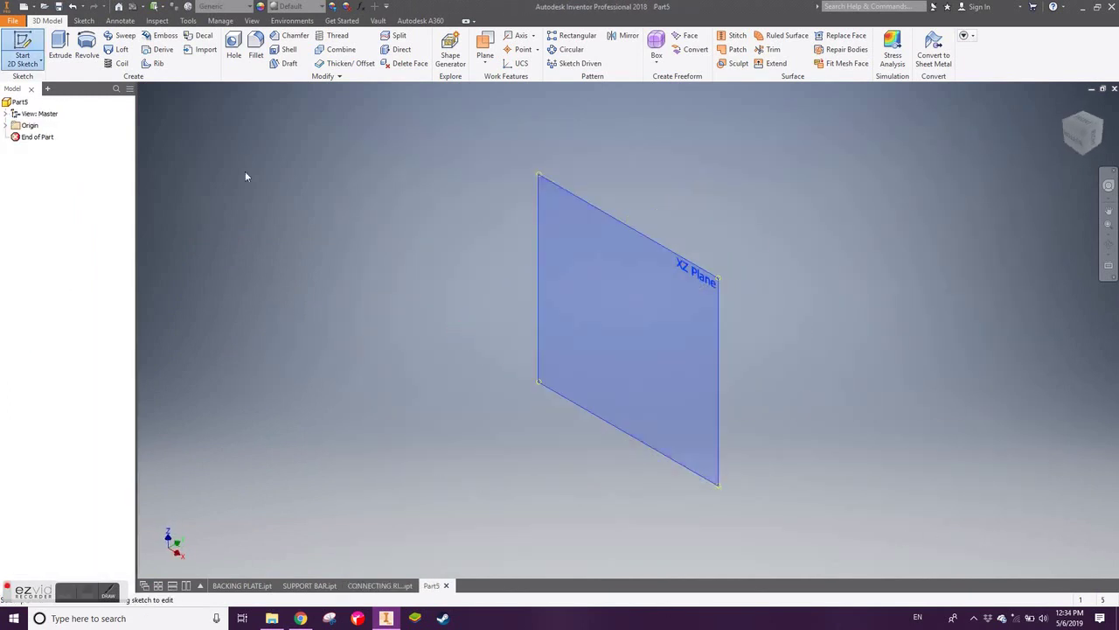
Draw a circle at the origin and a rectangle starting from its centre.
click(87, 44)
click(628, 329)
click(628, 211)
click(148, 48)
click(628, 211)
click(867, 448)
Dimension the block width 25, the outer circle Ø32 and the bore Ø13.5.
click(743, 211)
click(756, 179)
key(Return)
click(516, 217)
text(32)
key(Return)
scroll(675, 332, down, 3)
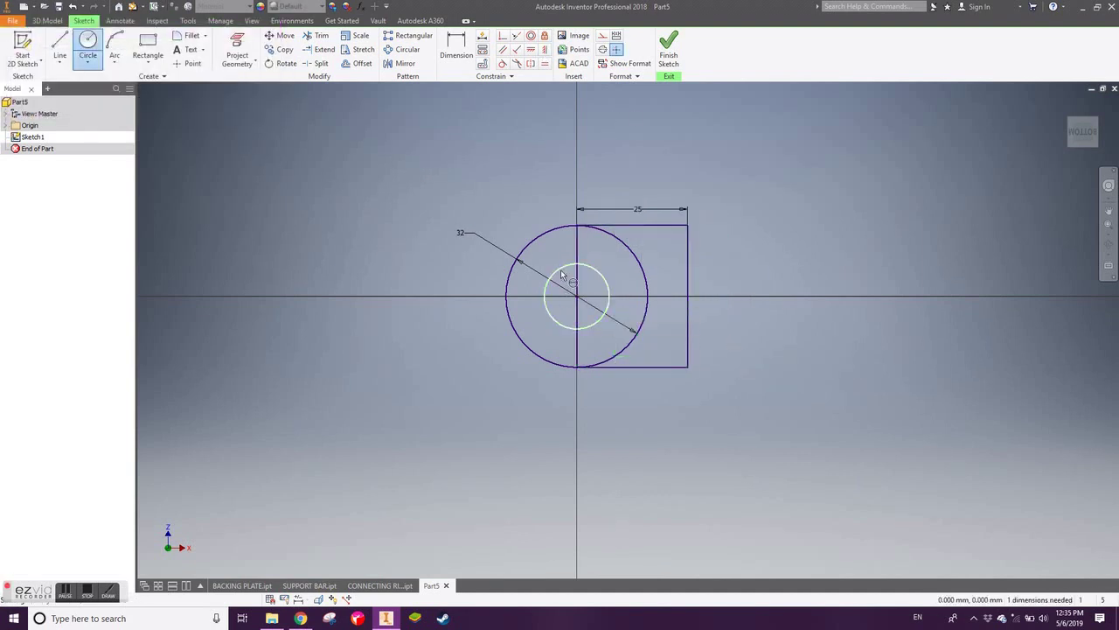
click(562, 276)
click(511, 210)
text(13.5)
key(Return)
Add a small rectangle at the right and dimension it 4.
key(r)
click(740, 277)
key(d)
click(739, 288)
text(4)
key(Return)
Extrude the combined ring and block profile, entering 20 as the distance.
key(e)
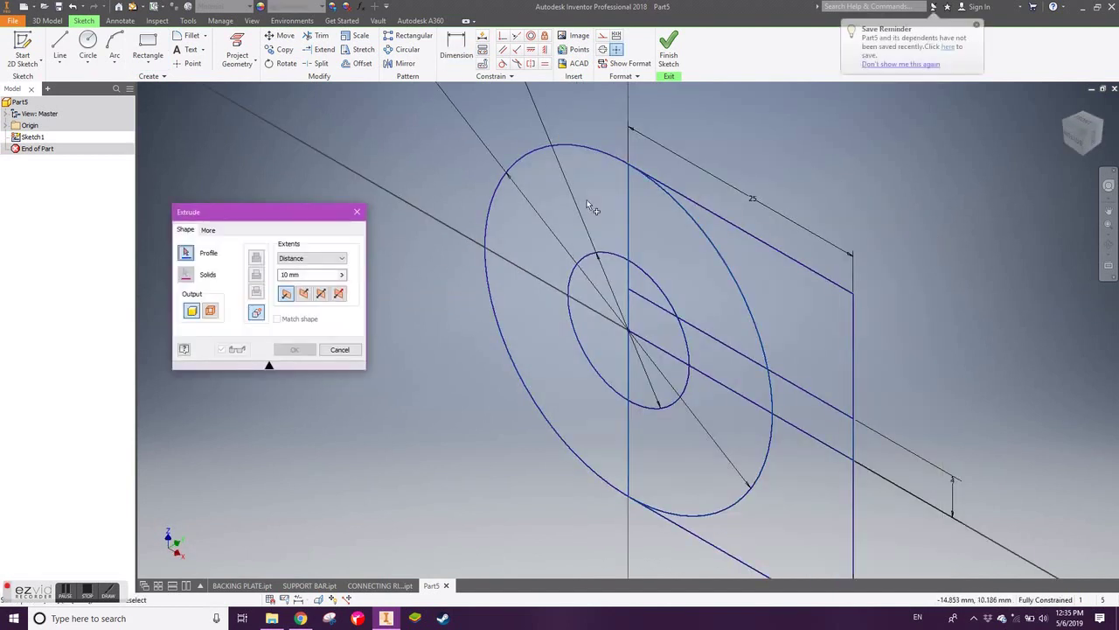
key(Escape)
click(855, 422)
key(e)
click(767, 382)
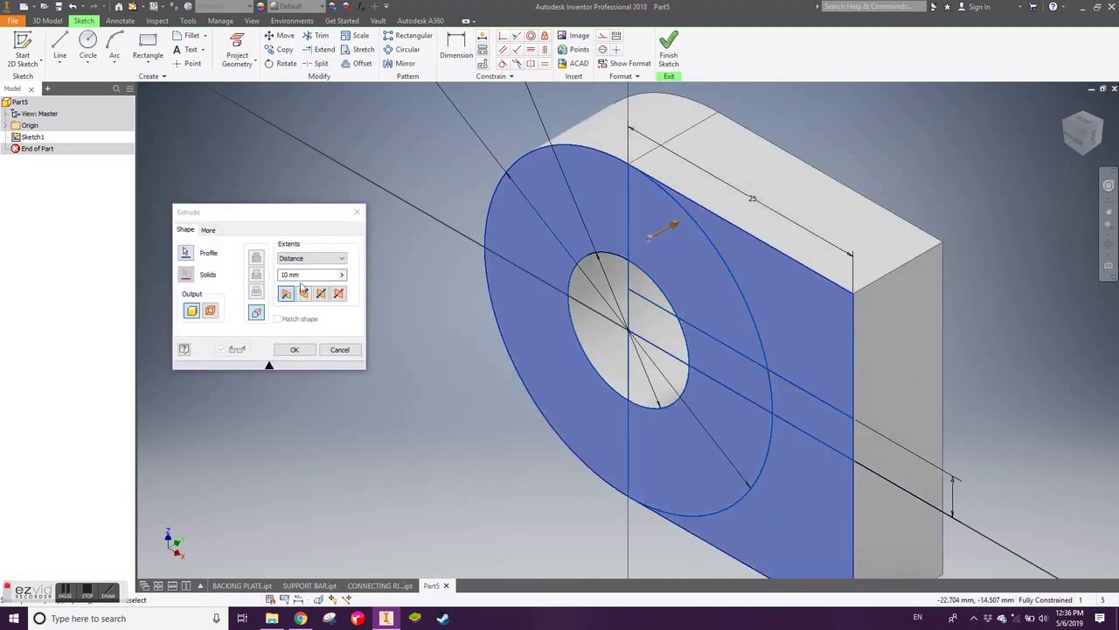
text(20)
click(295, 348)
Share Sketch1 and revolve-cut the small rectangle about its axis to form the cross hole.
right_click(45, 165)
click(63, 216)
key(r)
click(744, 337)
click(617, 274)
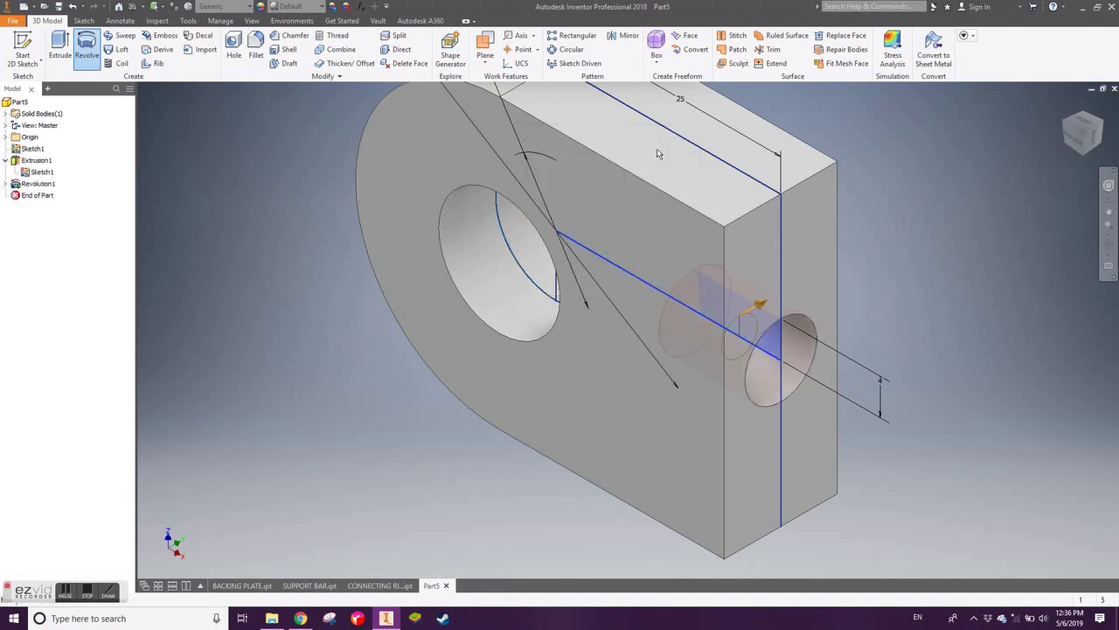
shift+middle_drag(658, 154, 928, 271)
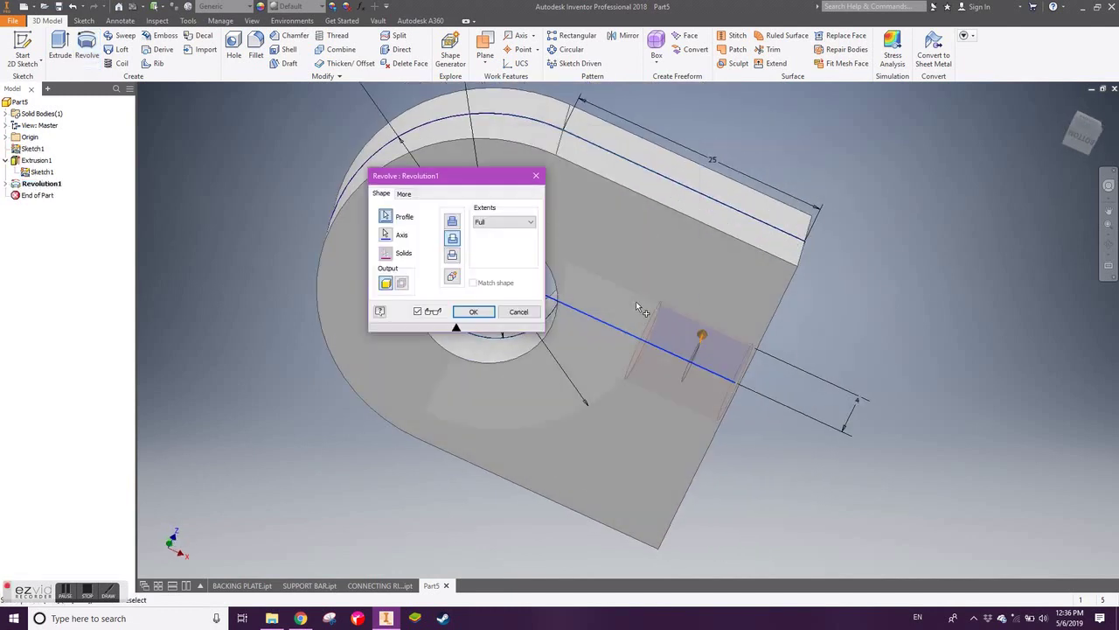
shift+middle_drag(642, 314, 643, 347)
key(Return)
Thread the cross hole and chamfer the block's front top and bottom edges by 2 mm.
double_click(41, 184)
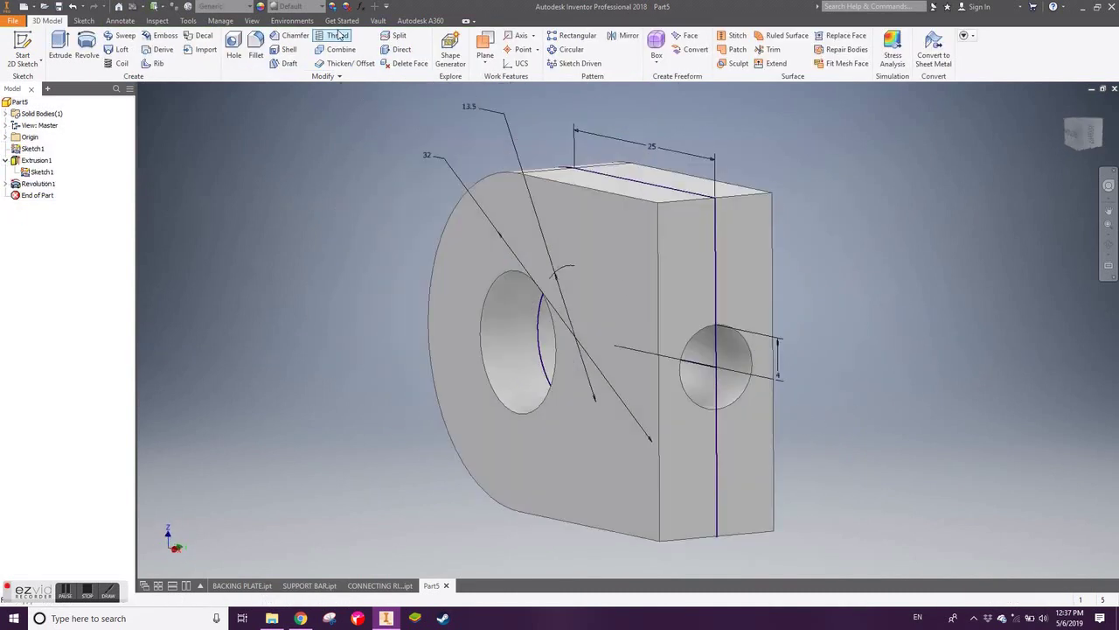
key(Return)
key(ctrl+shift+k)
click(713, 200)
click(682, 531)
click(255, 260)
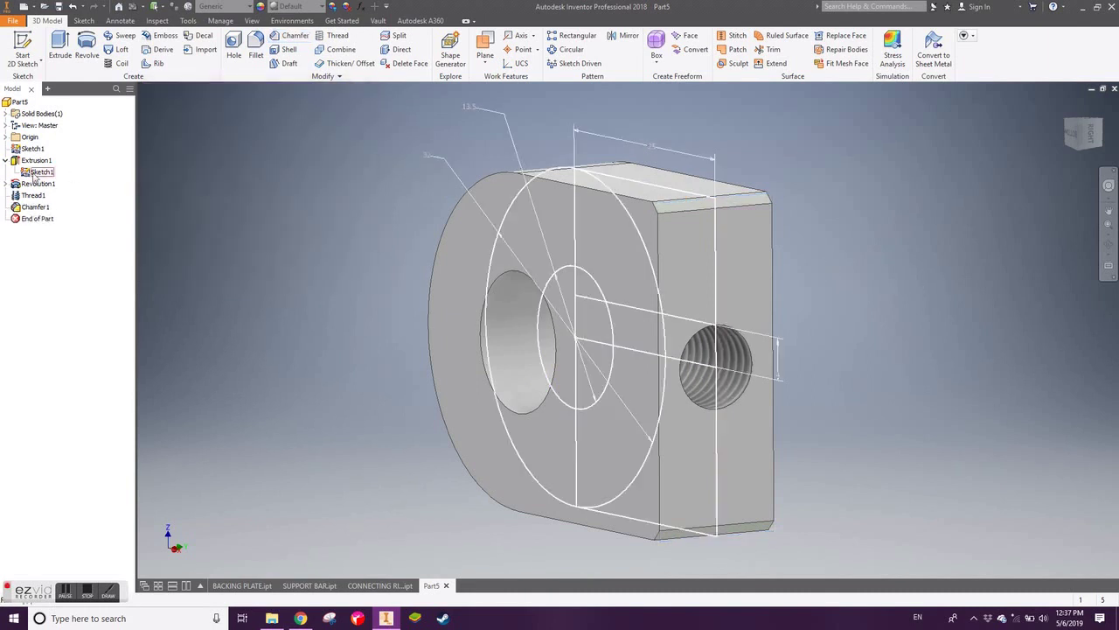
Save the part as MOUNTING SLIDE.
scroll(936, 300, down, 3)
scroll(905, 399, up, 2)
key(ctrl+s)
text(MOU)
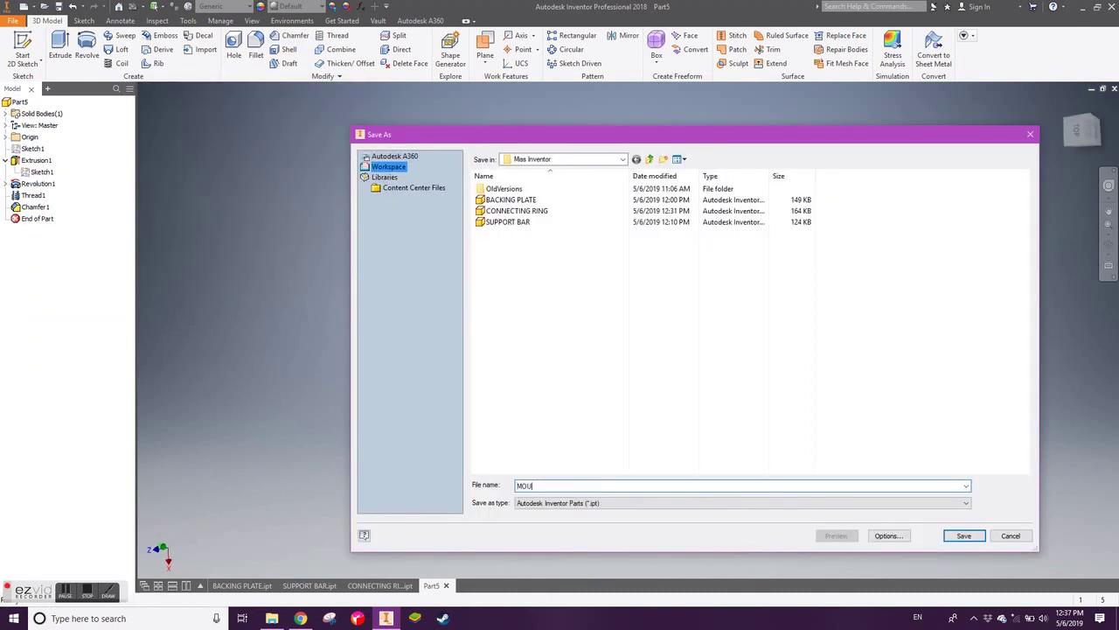
text(IDE)
key(Return)
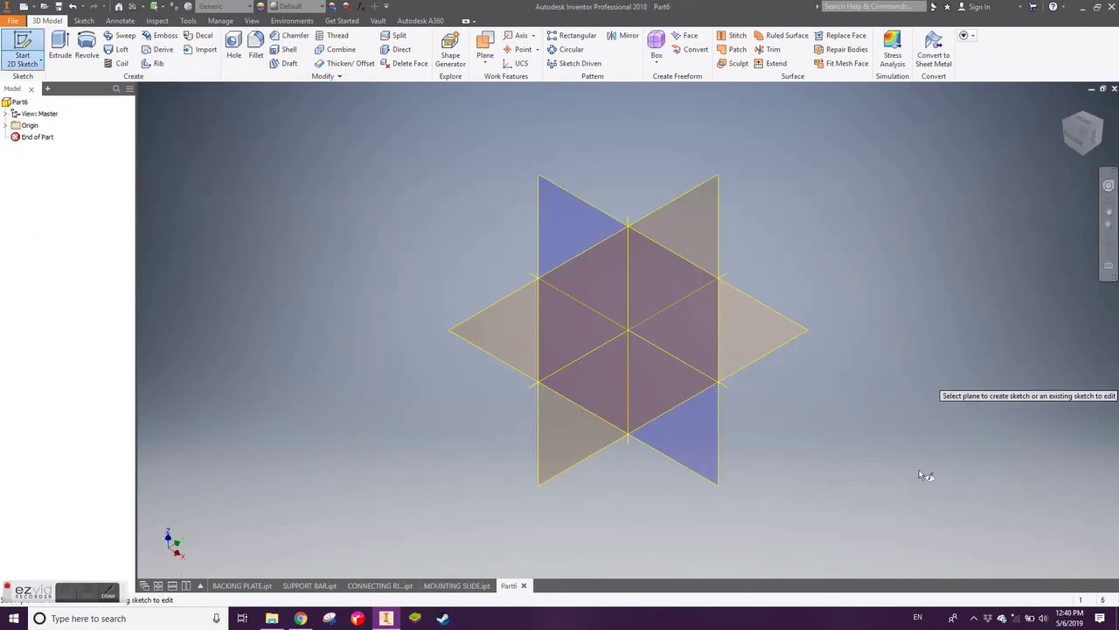
Sketch a rectangle from the origin on a chosen plane.
click(569, 250)
key(r)
click(627, 331)
click(825, 353)
scroll(720, 341, down, 1)
Dimension the top width 13.5, the length 23 and the bar height 1.6.
key(d)
click(705, 249)
text(13.5)
key(Return)
text(23)
key(Return)
click(1032, 360)
text(6)
key(Return)
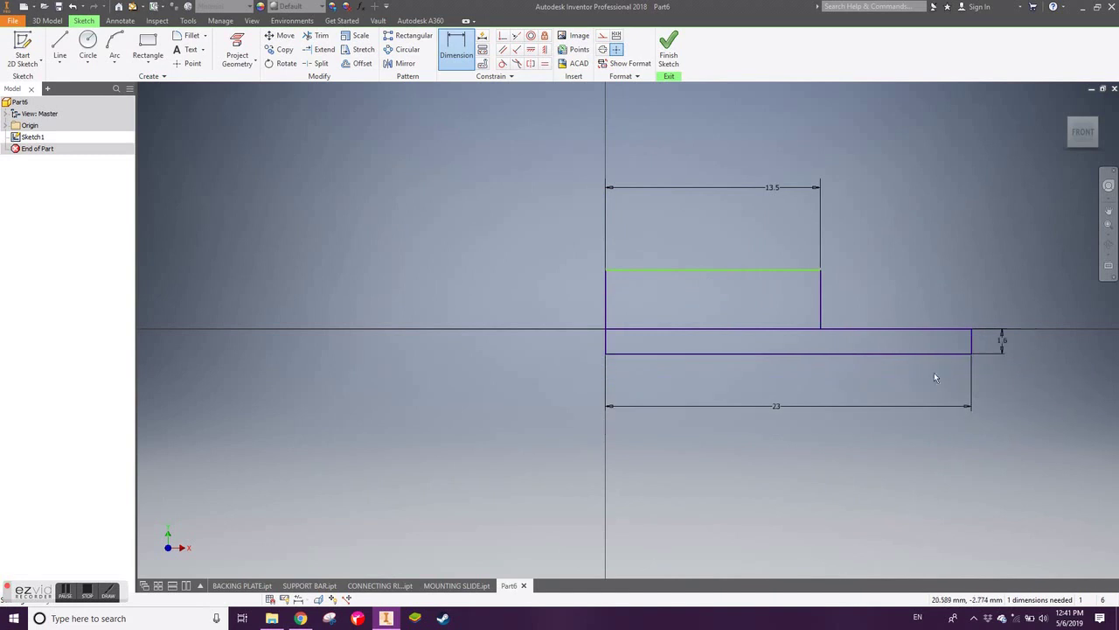
Set the overall height to 6.4 and add a dividing line offset 2.4.
click(770, 353)
click(516, 341)
text(6.4)
key(Return)
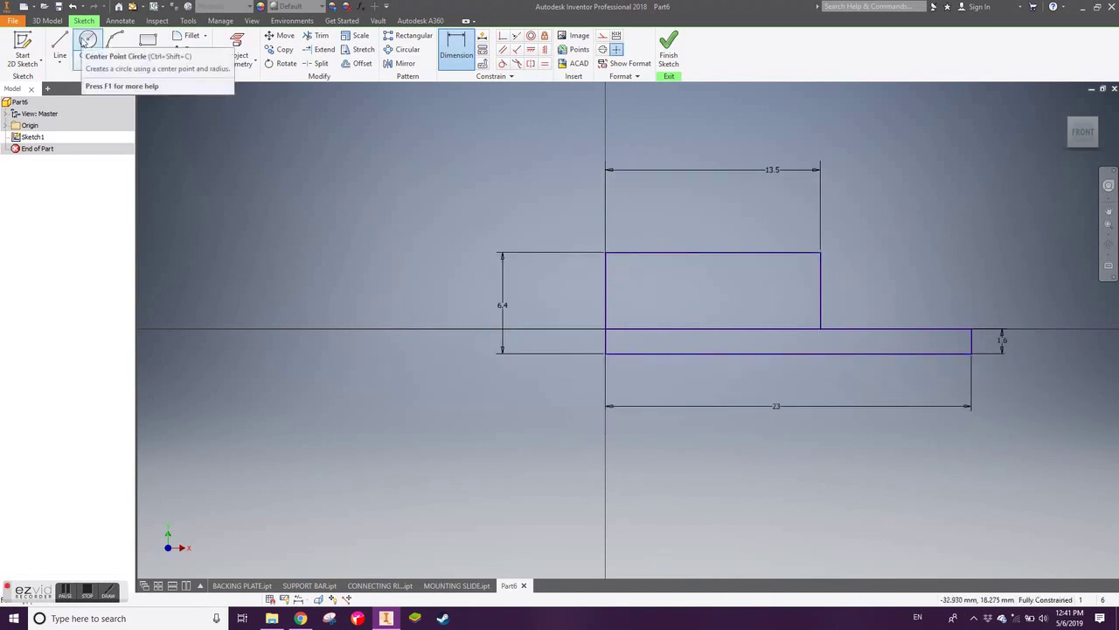
click(186, 64)
click(601, 304)
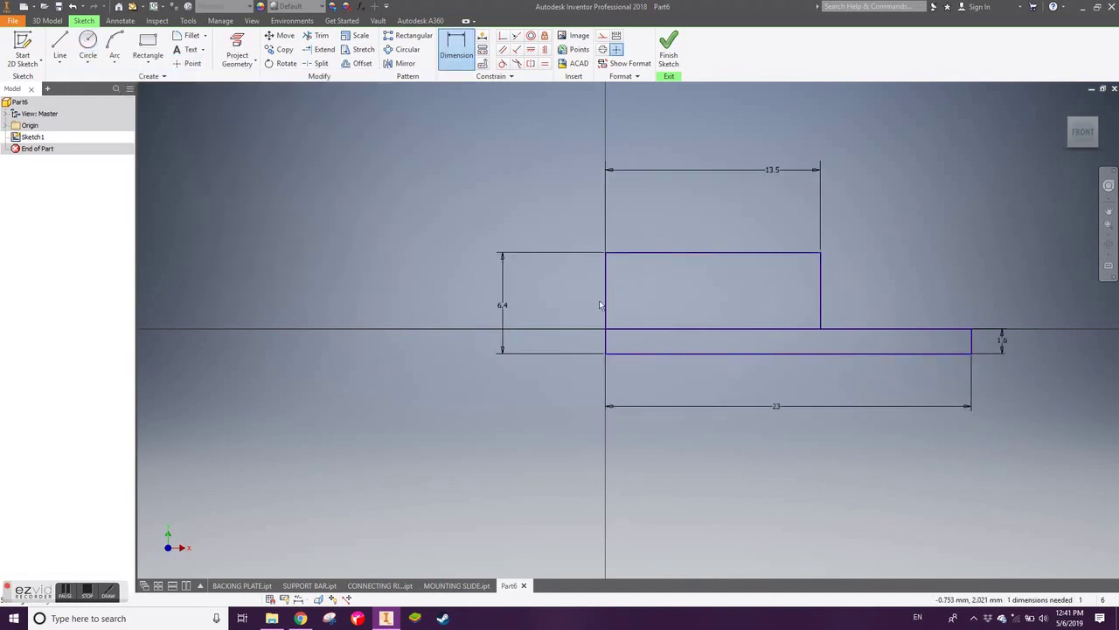
key(d)
click(820, 289)
click(904, 365)
key(Return)
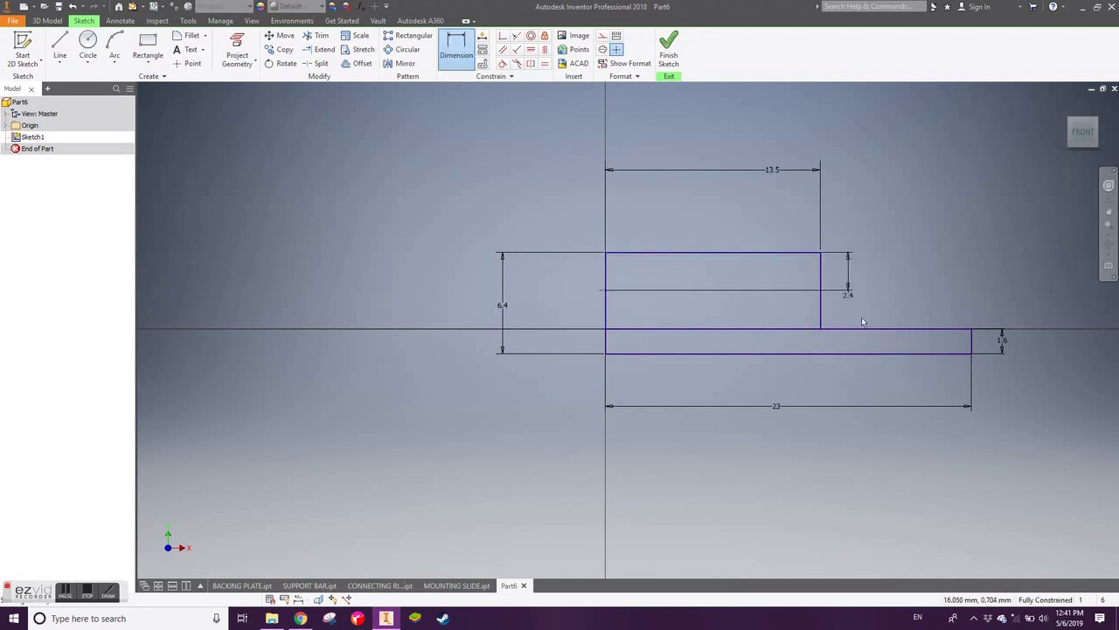
Revolve the thin lower strip around the chosen axis.
key(Escape)
key(r)
click(543, 401)
click(473, 311)
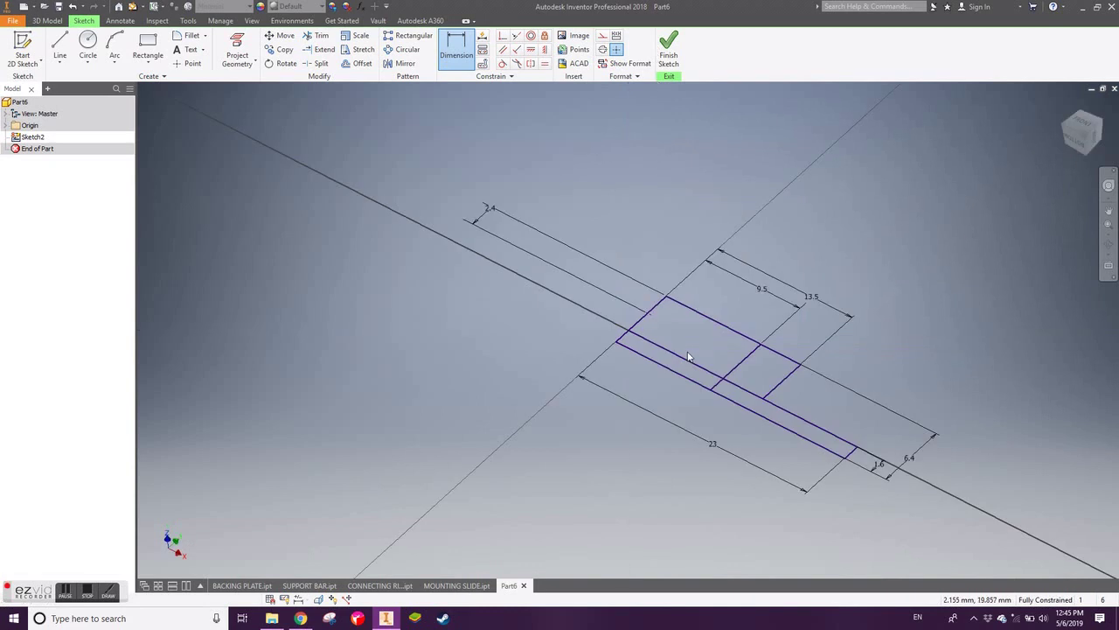
Revolve the thin strip into a disc and drill a hole of diameter 8 through it.
key(r)
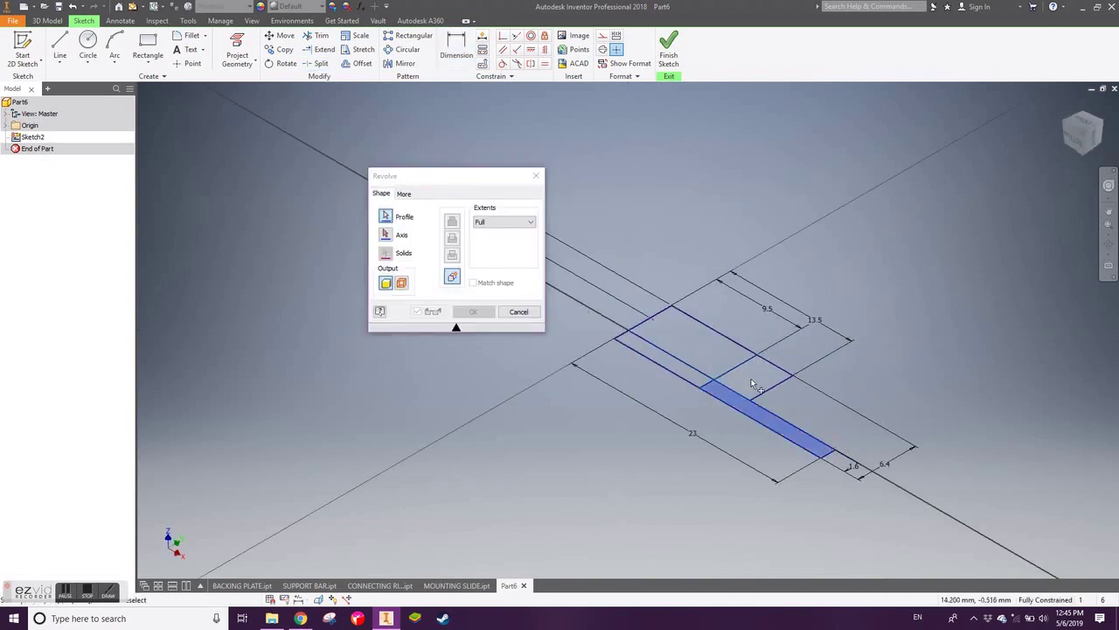
click(429, 310)
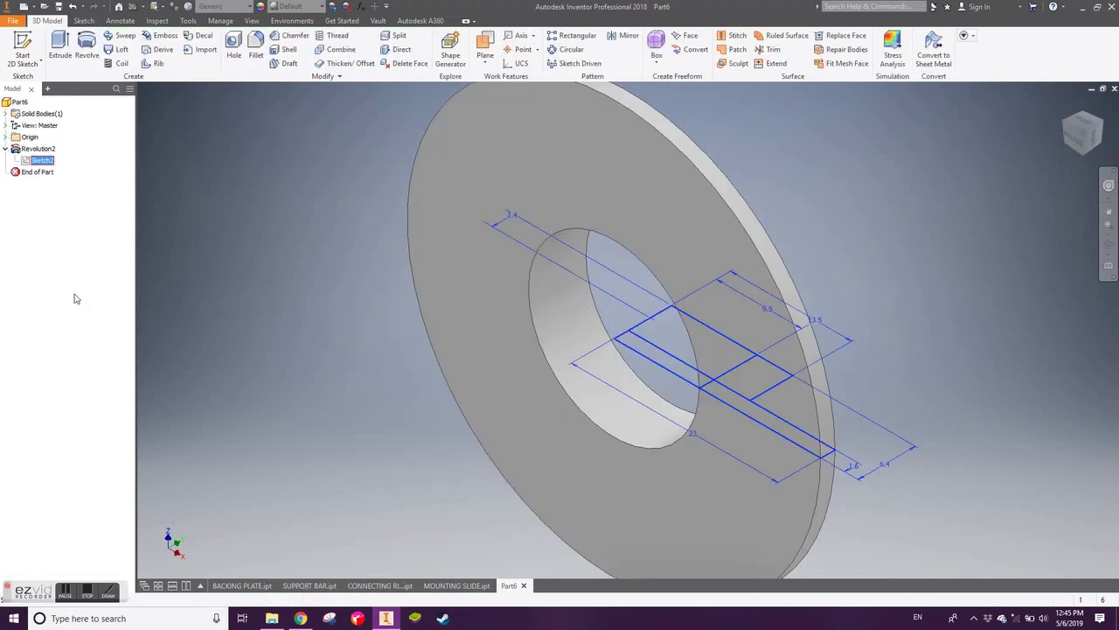
key(h)
click(584, 233)
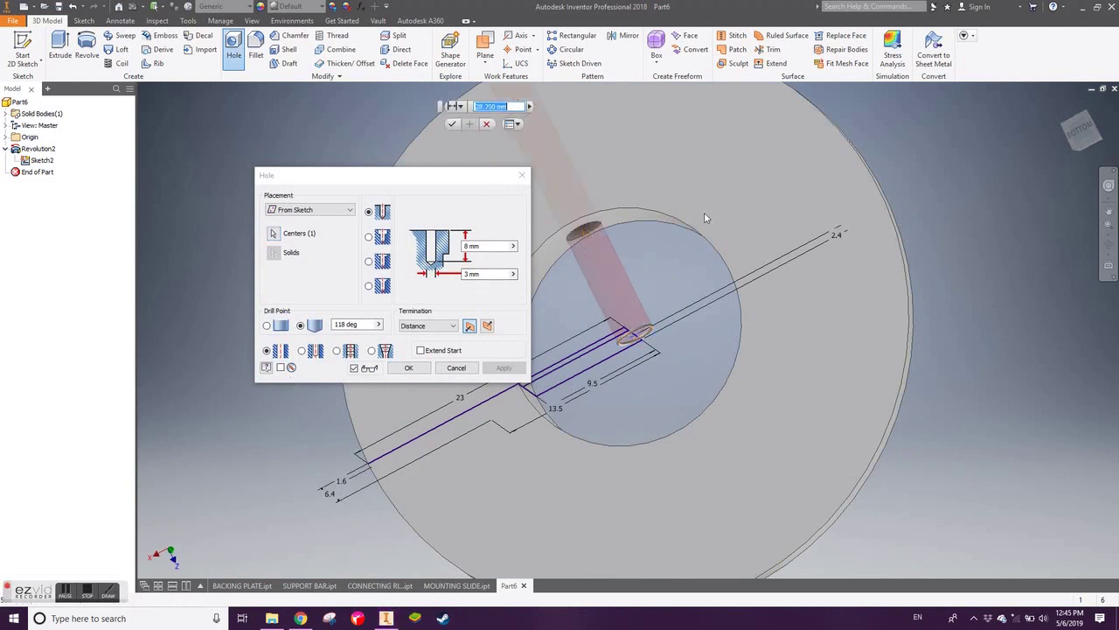
click(494, 274)
text(8.750)
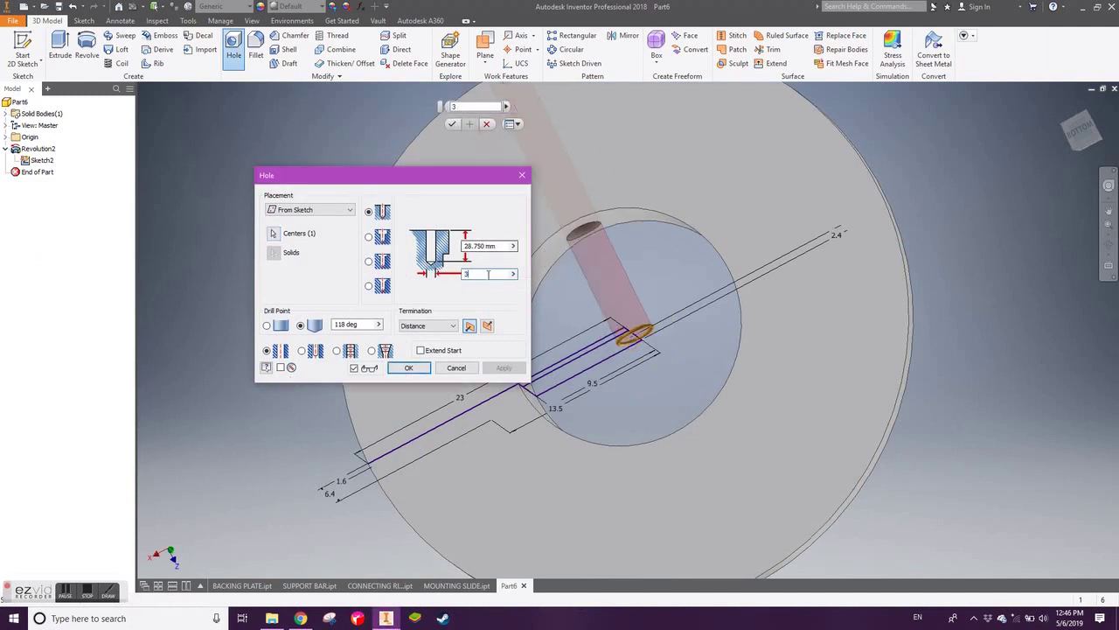
key(Return)
Hide the sketch and add a thread to the hole face.
right_click(35, 171)
click(53, 324)
click(633, 387)
click(1082, 131)
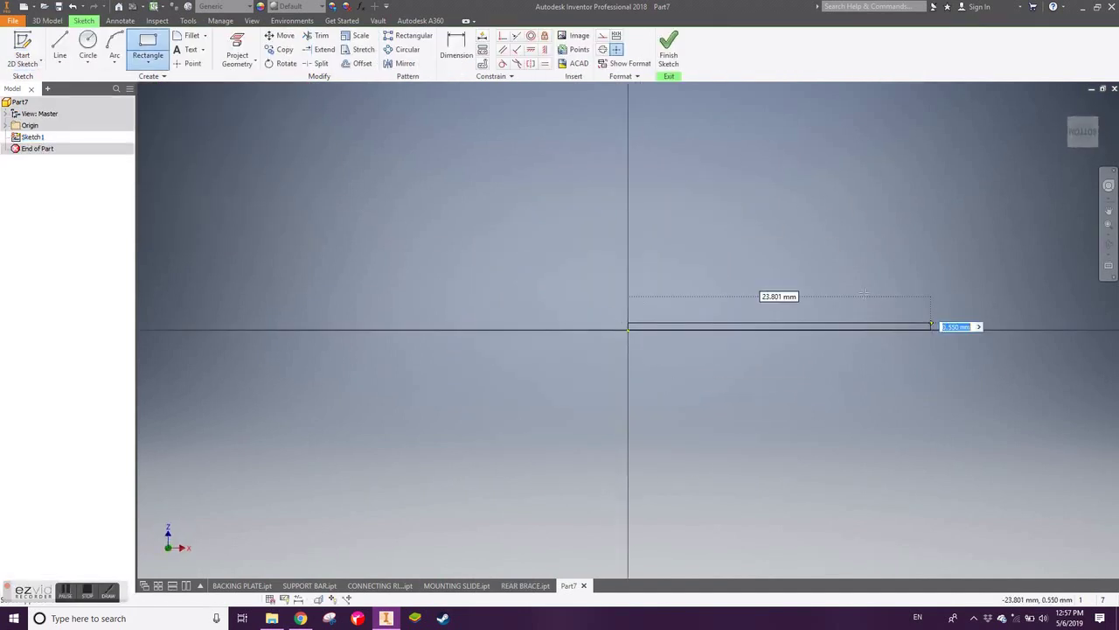
Draw three stacked rectangles for the base, middle and top steps.
click(769, 292)
click(628, 292)
click(734, 229)
click(628, 229)
click(706, 171)
Dimension the step widths as 7.5, 23, 12.95 and 9.5.
key(d)
click(667, 329)
click(644, 382)
text(7.5)
key(Return)
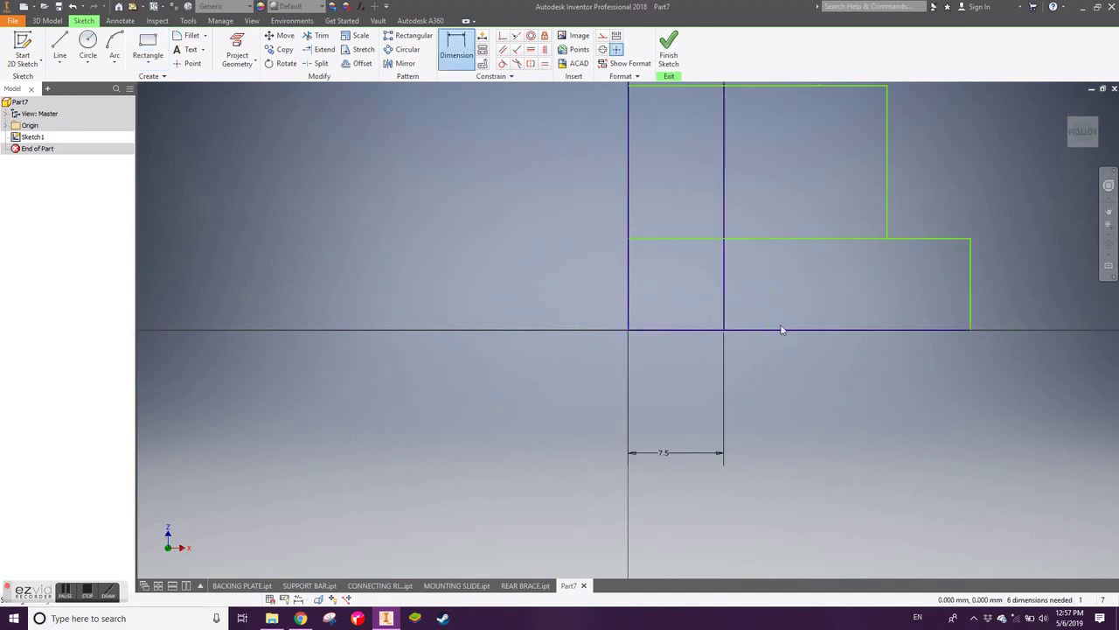
click(805, 516)
text(23)
key(Return)
click(804, 400)
text(12.95)
key(Return)
scroll(803, 404, down, 2)
click(664, 154)
click(664, 146)
key(Return)
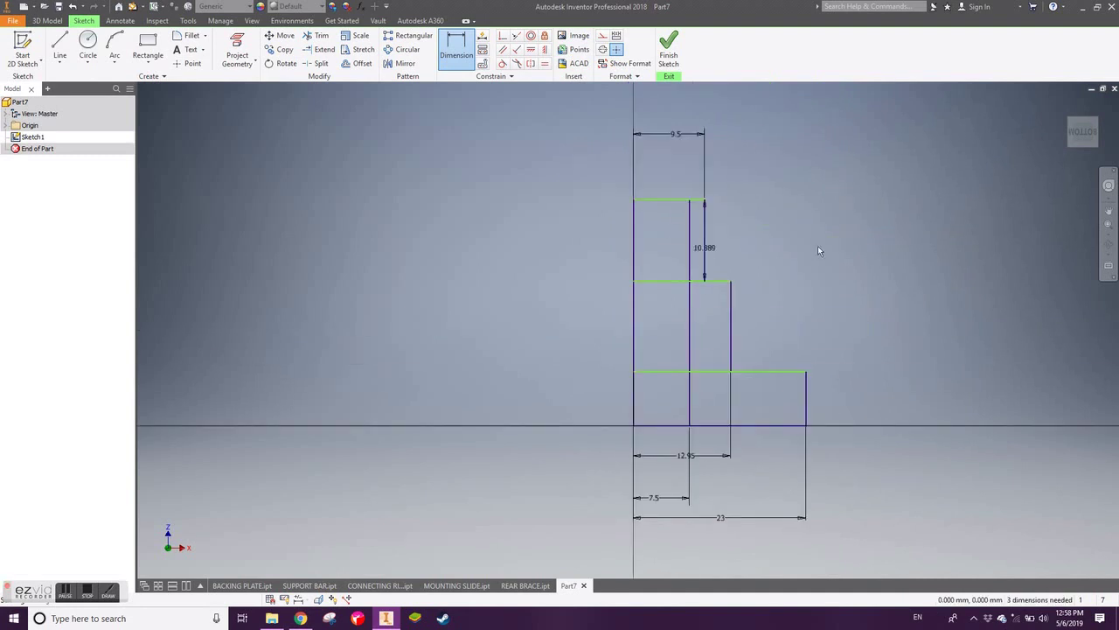
Dimension the heights as 6 for the base, 28 for the middle step and 46 overall.
click(806, 398)
click(859, 398)
text(6)
key(Return)
click(907, 367)
text(28)
click(1012, 354)
text(46)
key(Return)
Split the inner vertical line at the step, ready for revolving.
scroll(787, 350, down, 3)
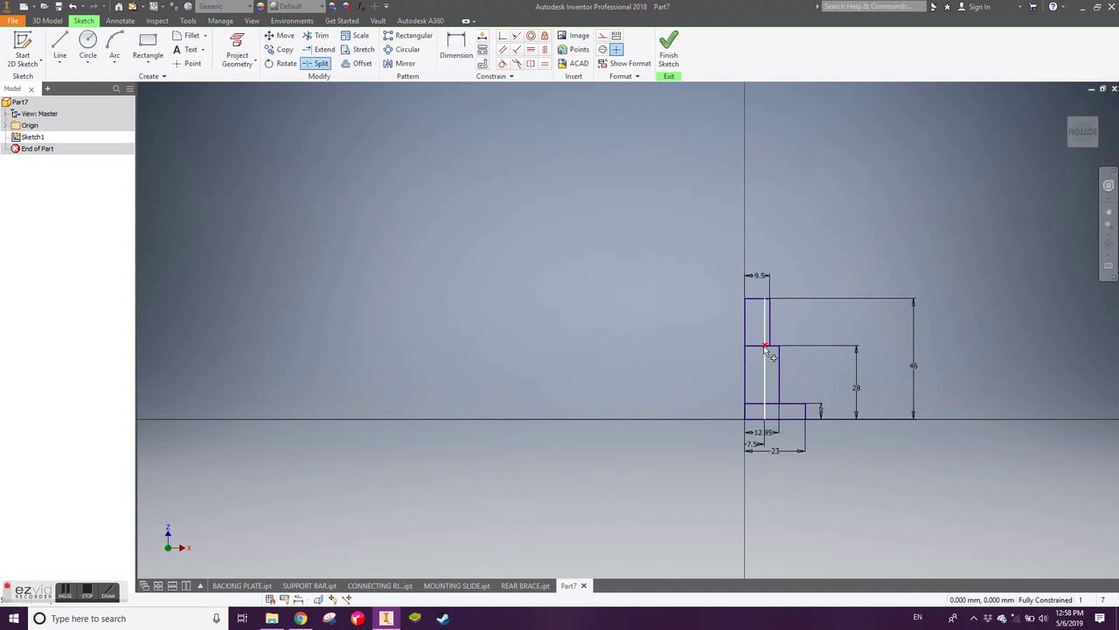
click(316, 63)
scroll(729, 341, up, 3)
key(r)
scroll(647, 224, up, 5)
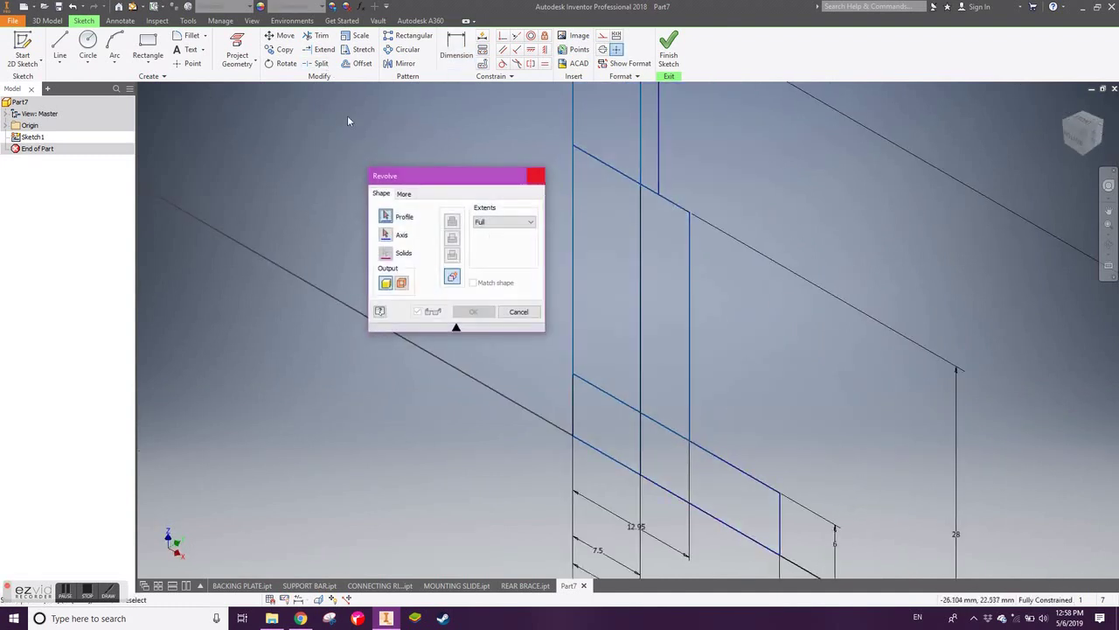
Revolve the stepped profile around its axis into a solid hub.
click(665, 367)
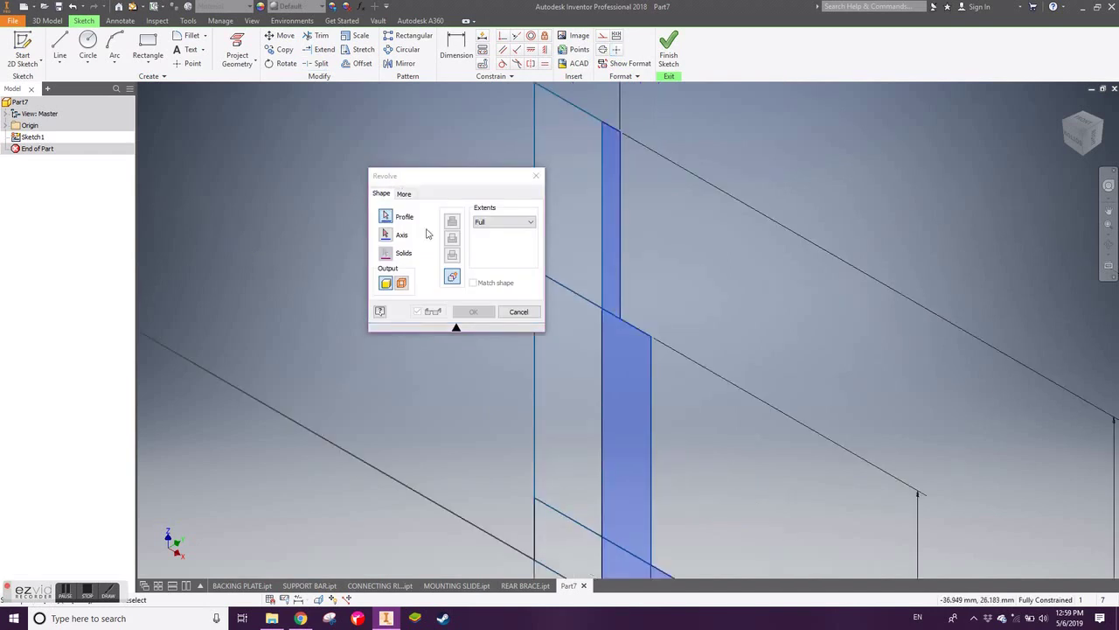
click(534, 262)
click(464, 310)
Sketch on the flange face and place a hole centre point 18 from the axis.
click(23, 49)
click(724, 443)
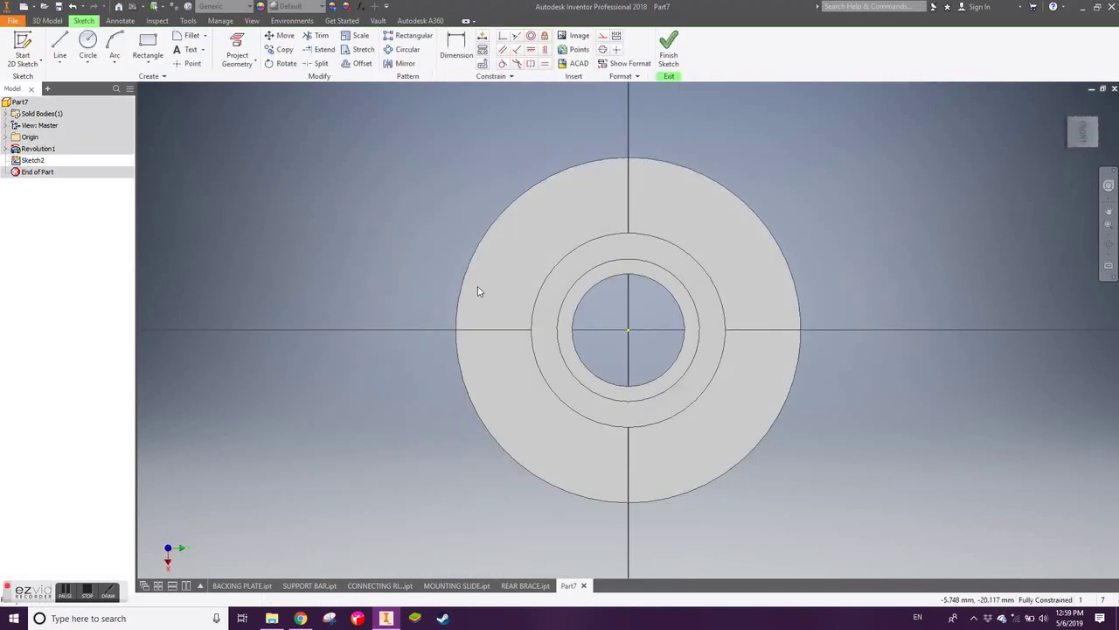
key(d)
click(930, 297)
text(18)
key(Return)
Create an ANSI Metric M3x0.5 tapped hole through all at the point.
key(h)
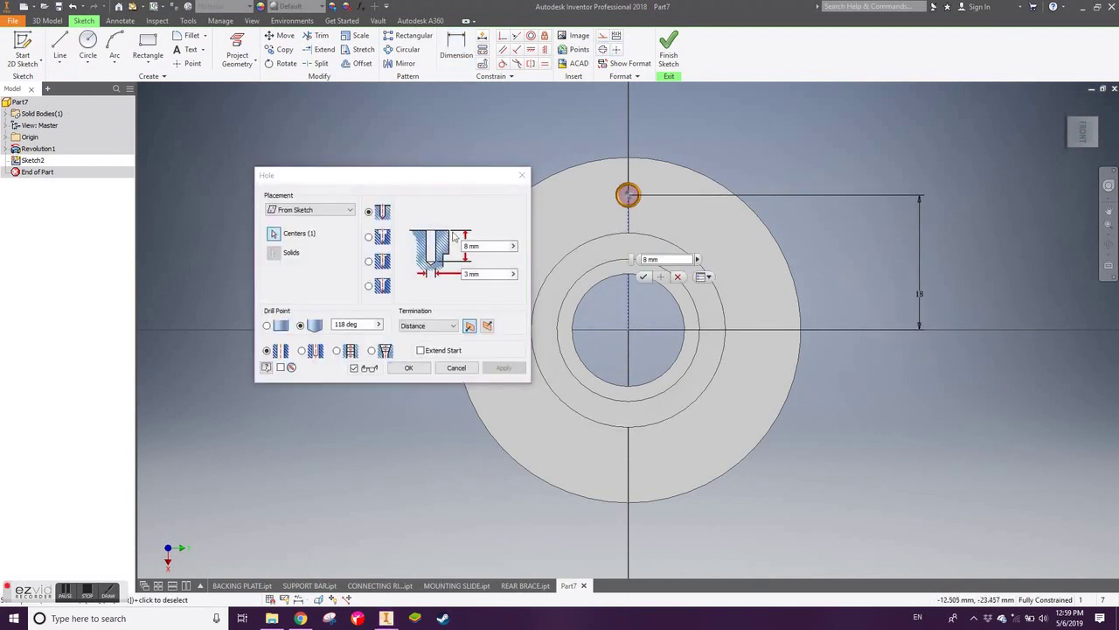
click(337, 350)
click(317, 435)
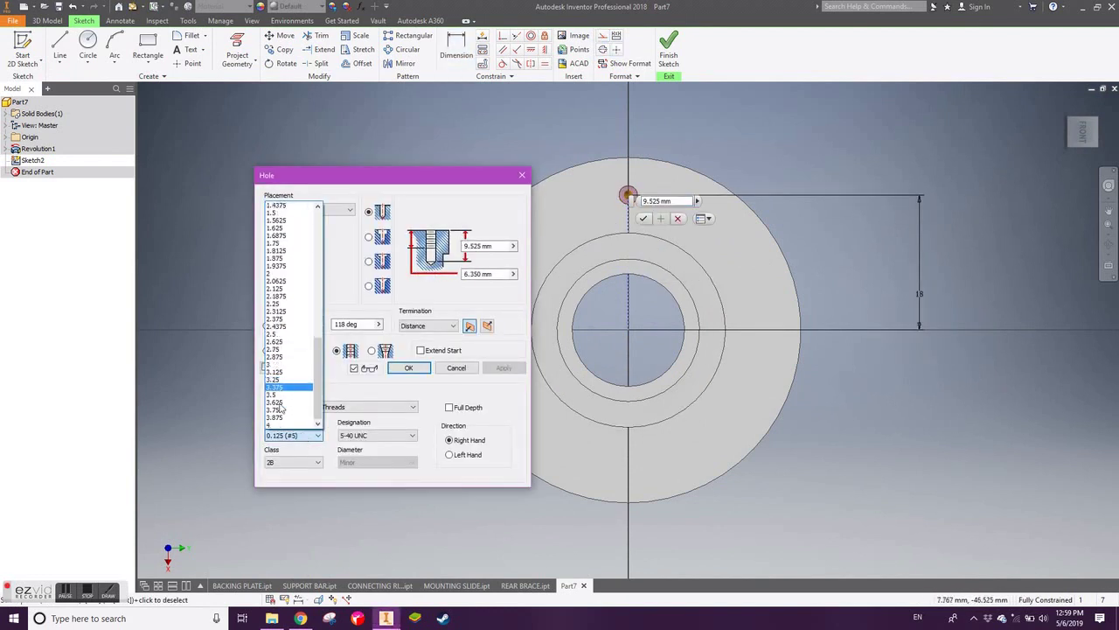
click(344, 407)
click(315, 426)
click(428, 325)
click(420, 339)
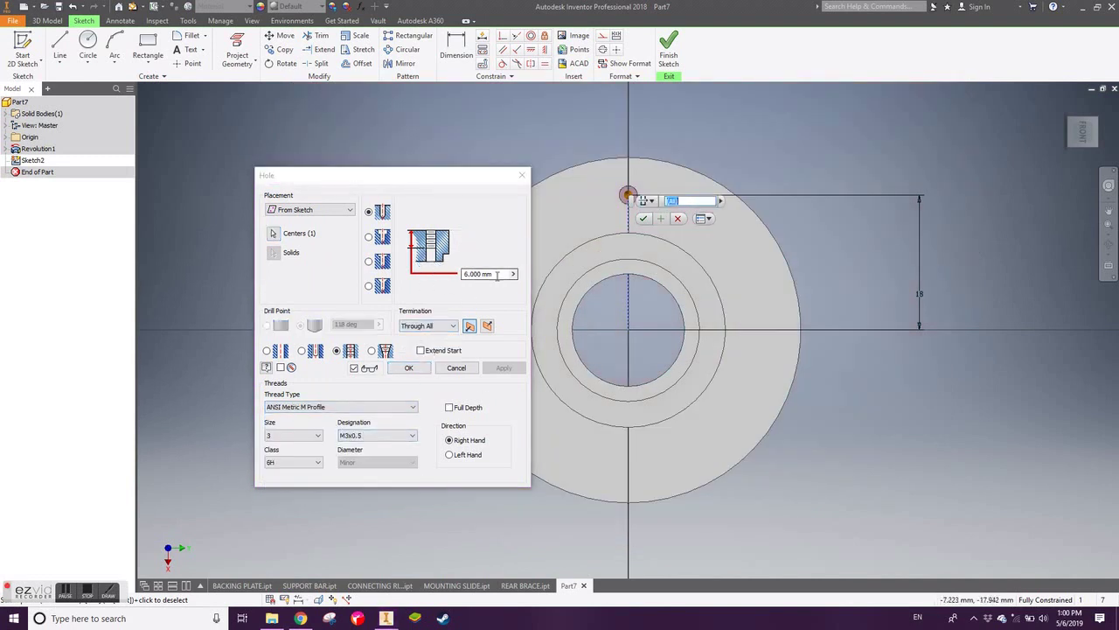
key(Return)
Circularly pattern the tapped hole around the flange axis.
click(571, 49)
click(584, 356)
click(725, 365)
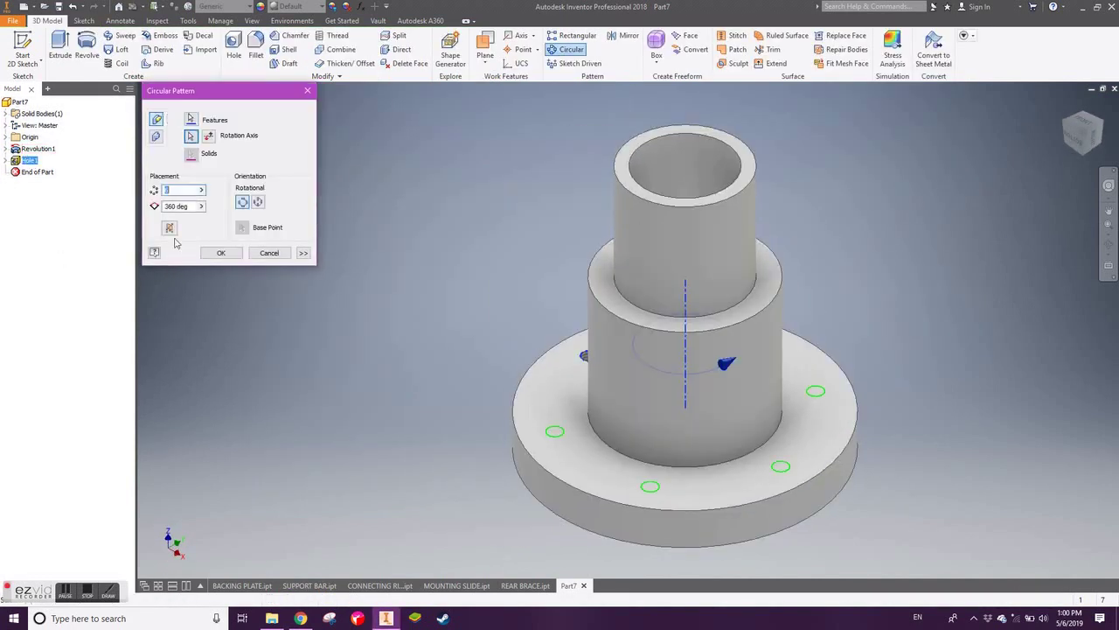
key(Return)
Save the part as FOCUSING RING.
key(ctrl+s)
text(FOCU)
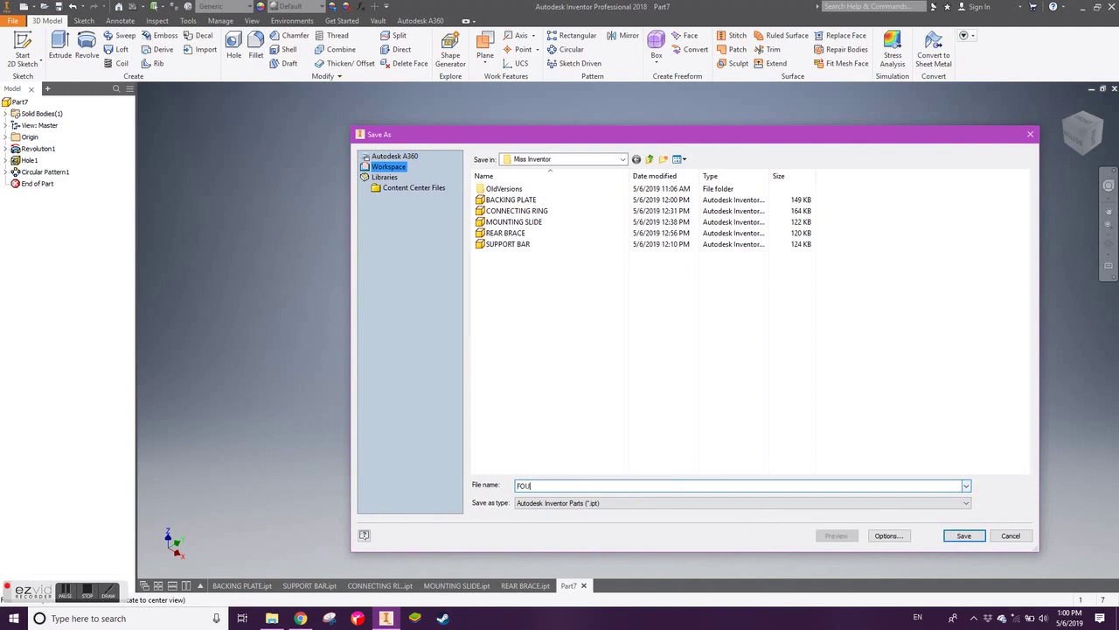
text(SING RING)
key(Return)
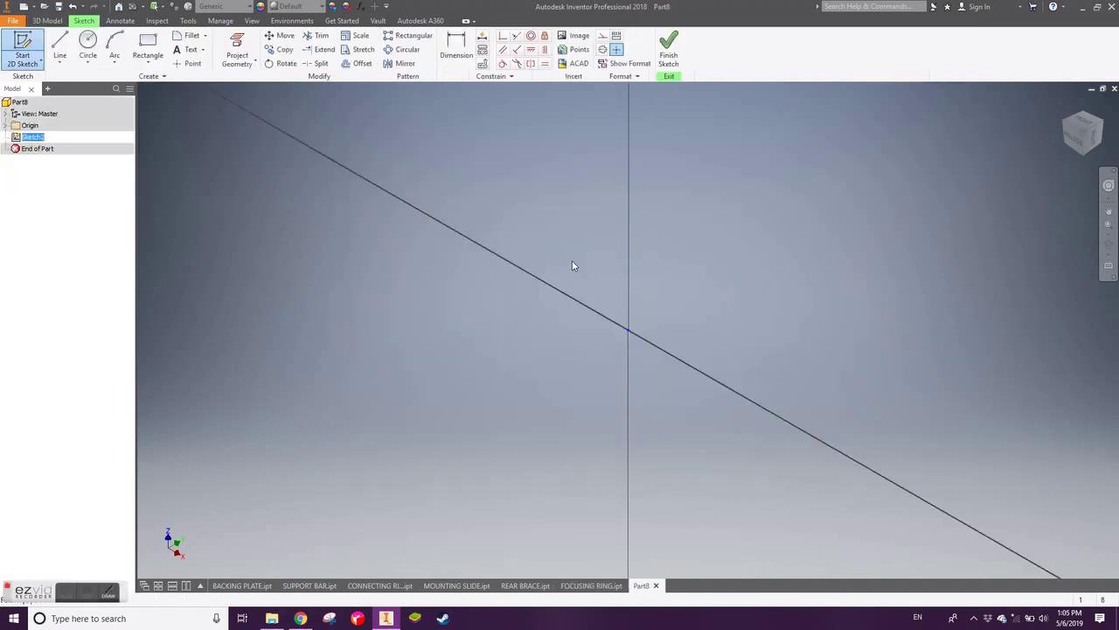
Dimension a 24° angle between the radius lines and a 4.1 radius on the rim arc.
scroll(796, 332, down, 3)
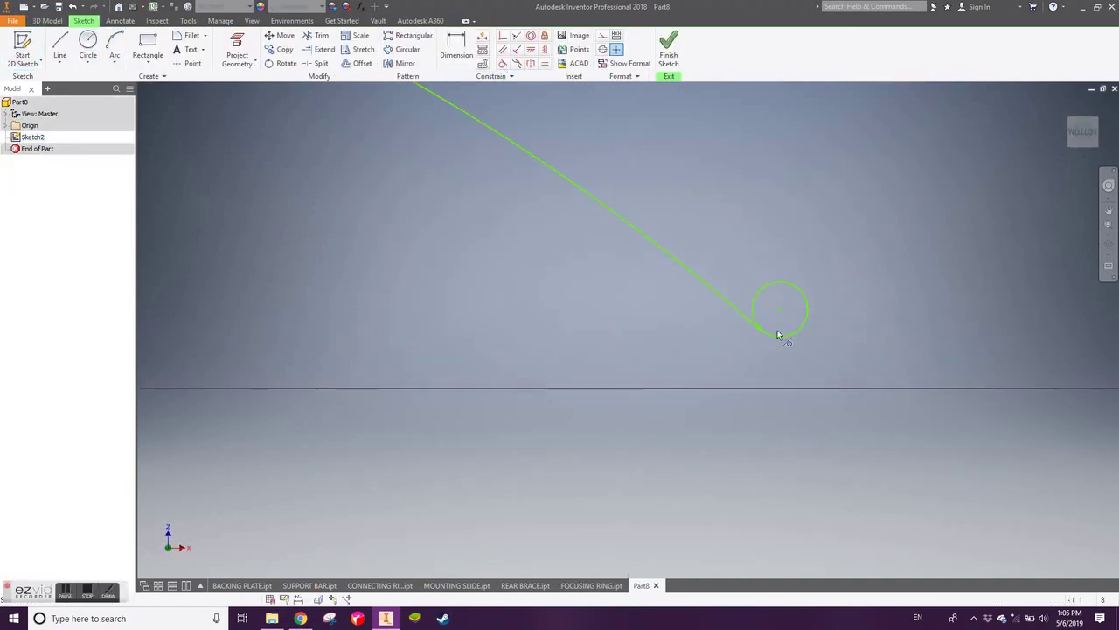
scroll(778, 335, down, 5)
key(l)
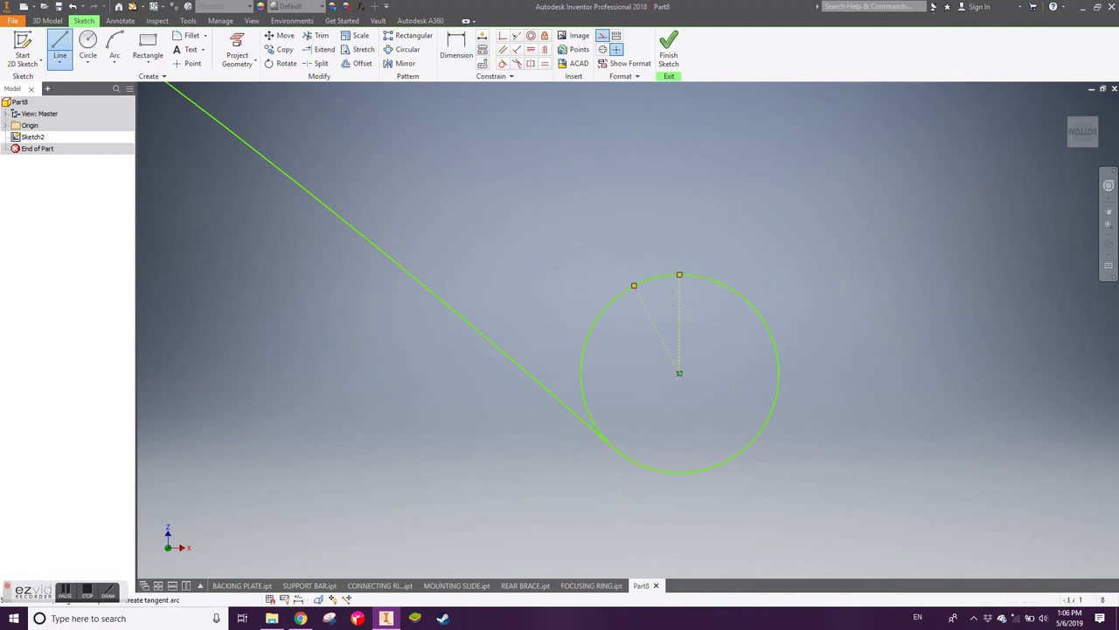
key(Escape)
key(d)
click(668, 330)
click(642, 210)
text(24)
key(Return)
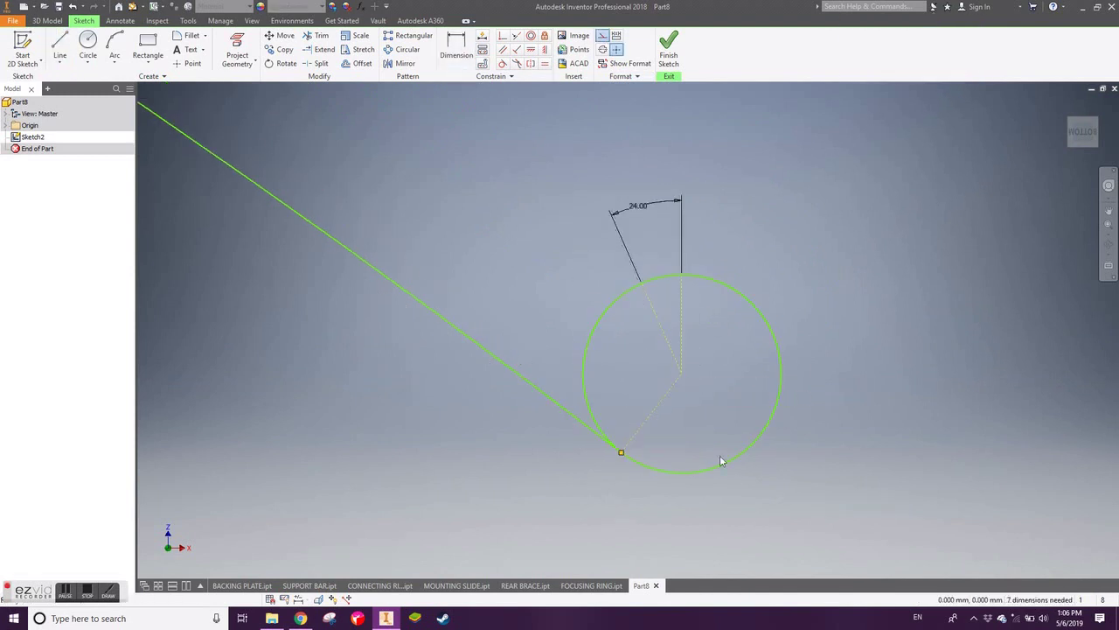
click(577, 320)
click(743, 289)
text(4.1)
key(Return)
Set the long curve's radius dimension to 642.77.
click(215, 411)
click(354, 270)
click(327, 345)
text(642.77)
key(Return)
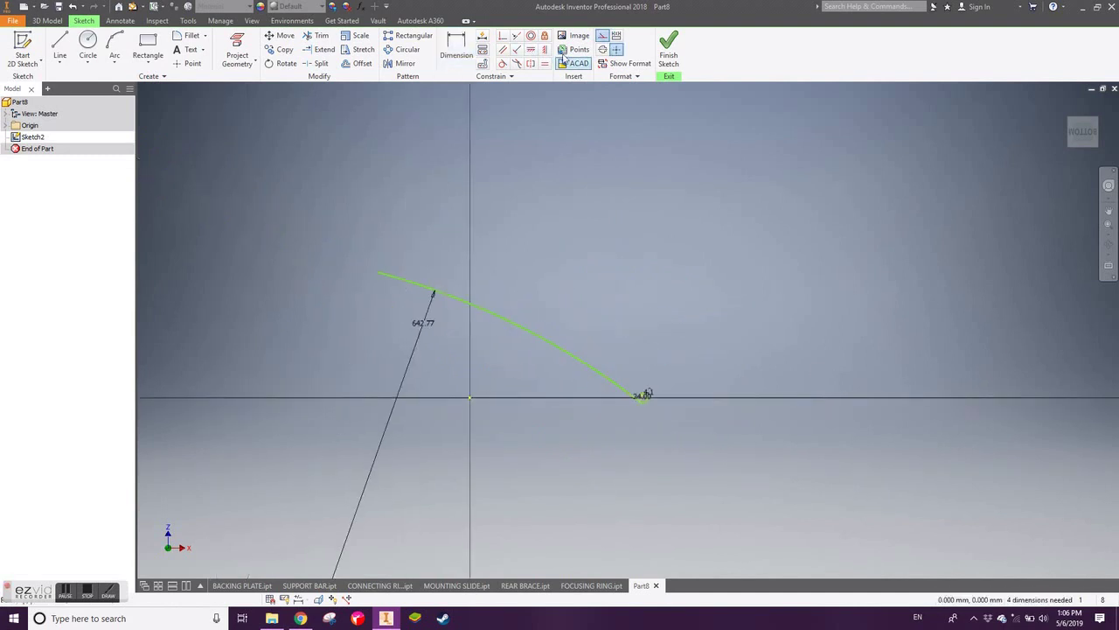
Add a 376 horizontal span from the vertical axis and set the height to 120.5.
key(d)
click(598, 466)
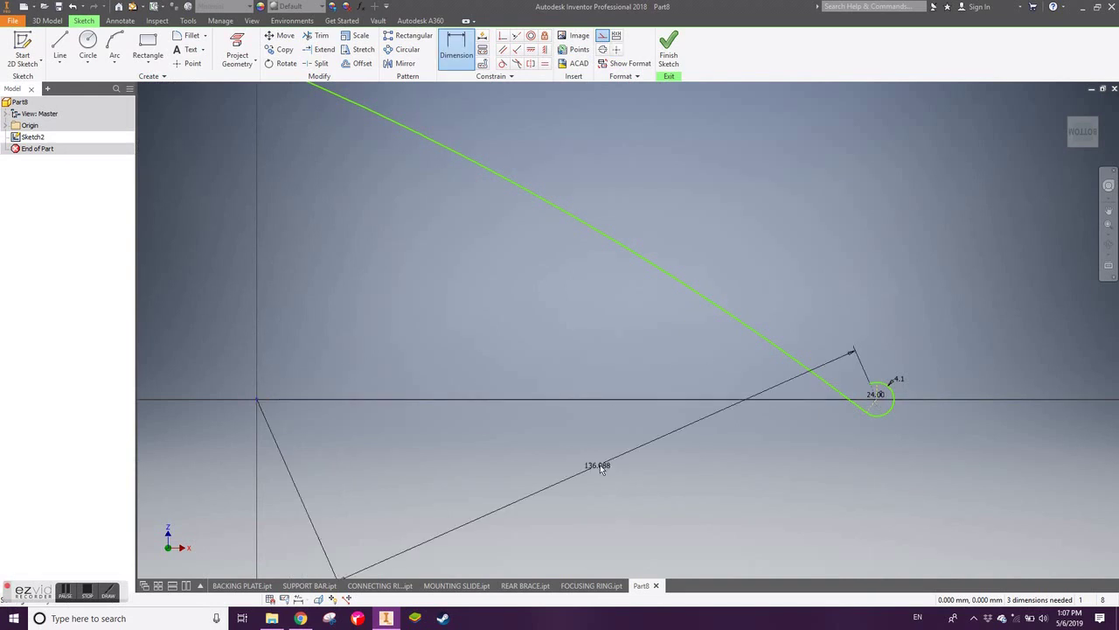
click(877, 398)
click(725, 477)
text(376)
key(Return)
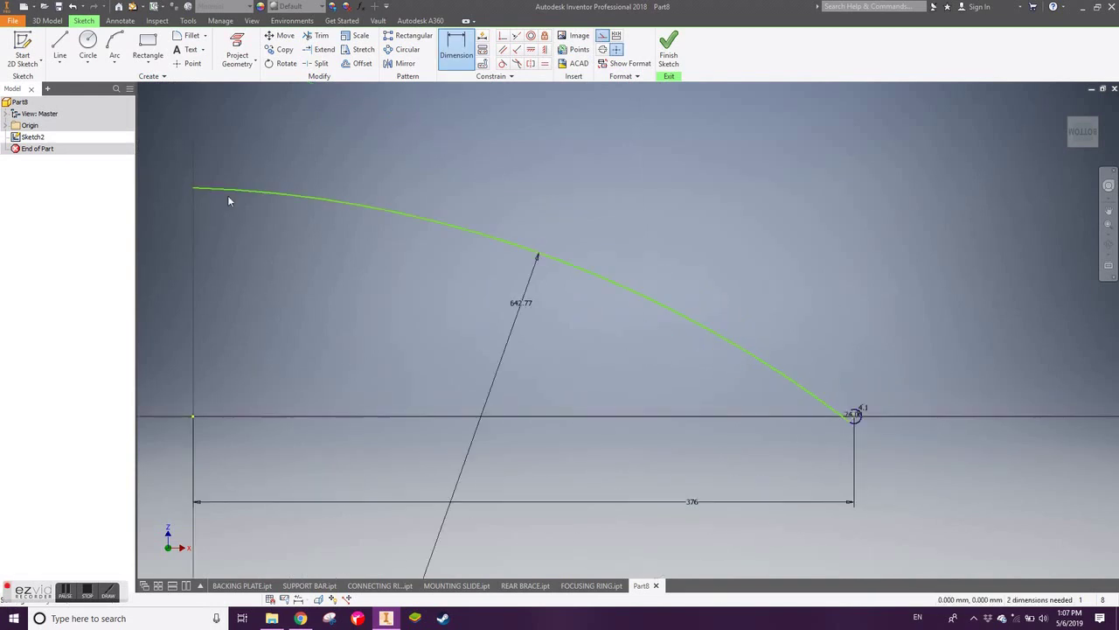
click(176, 341)
text(120.5)
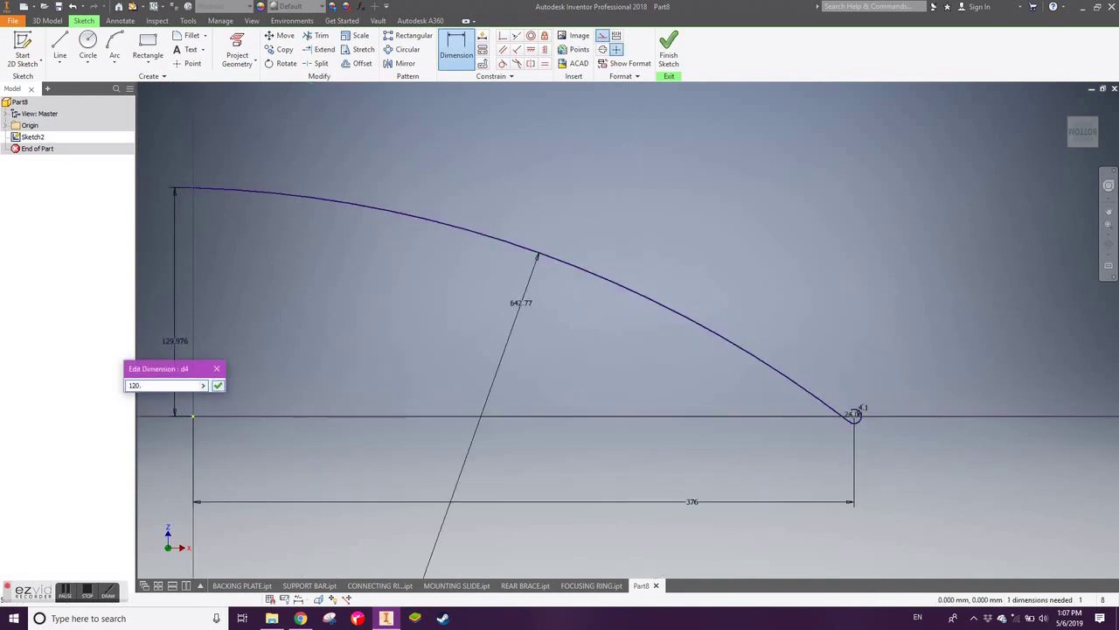
key(Return)
scroll(858, 398, up, 3)
Abandon the first offset attempts and reopen Sketch2 for editing.
scroll(805, 409, up, 3)
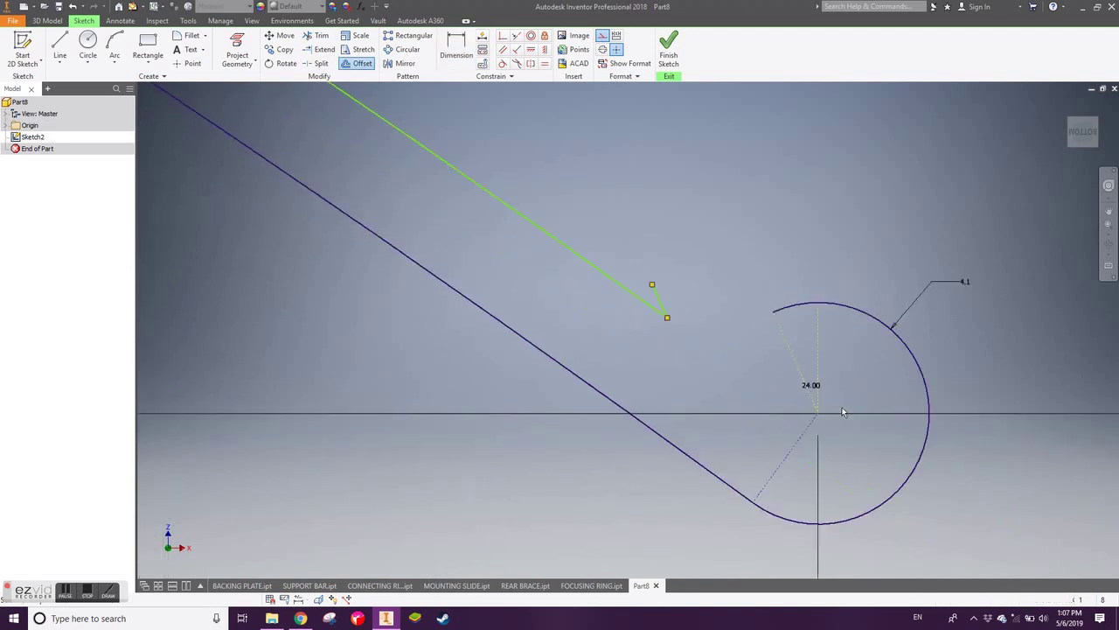
key(Escape)
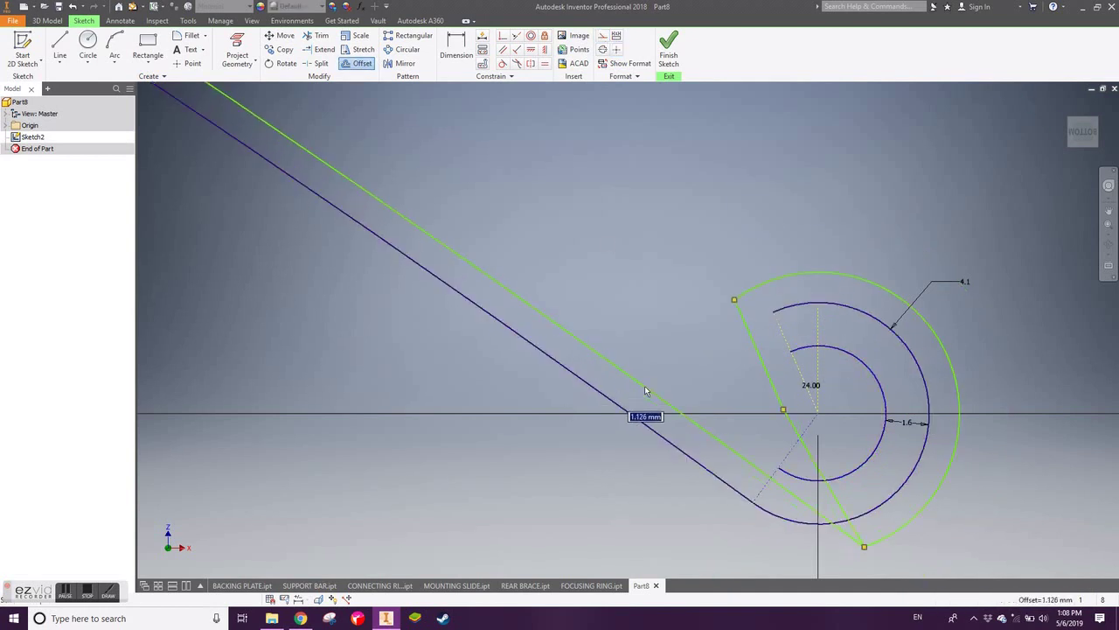
scroll(735, 468, down, 3)
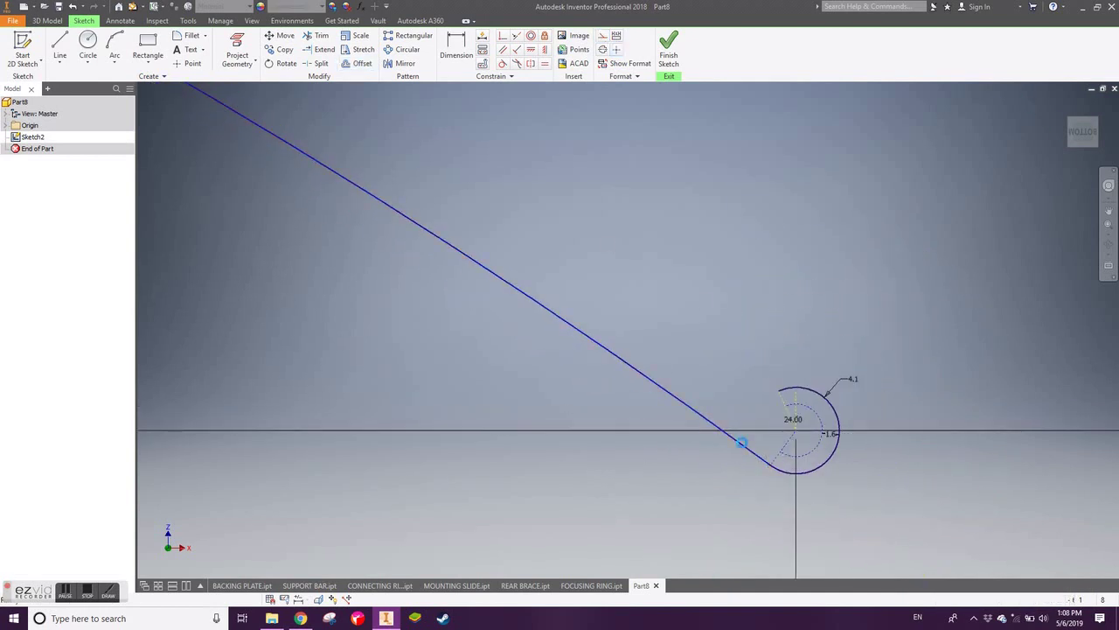
click(359, 66)
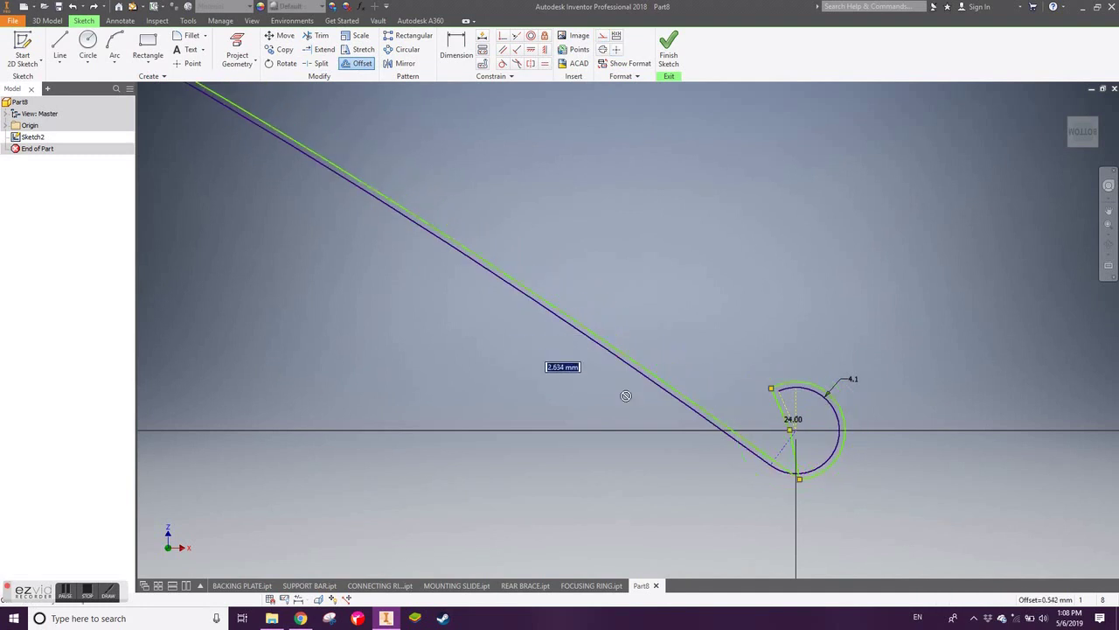
key(Escape)
middle_drag(779, 473, 801, 517)
scroll(856, 434, down, 5)
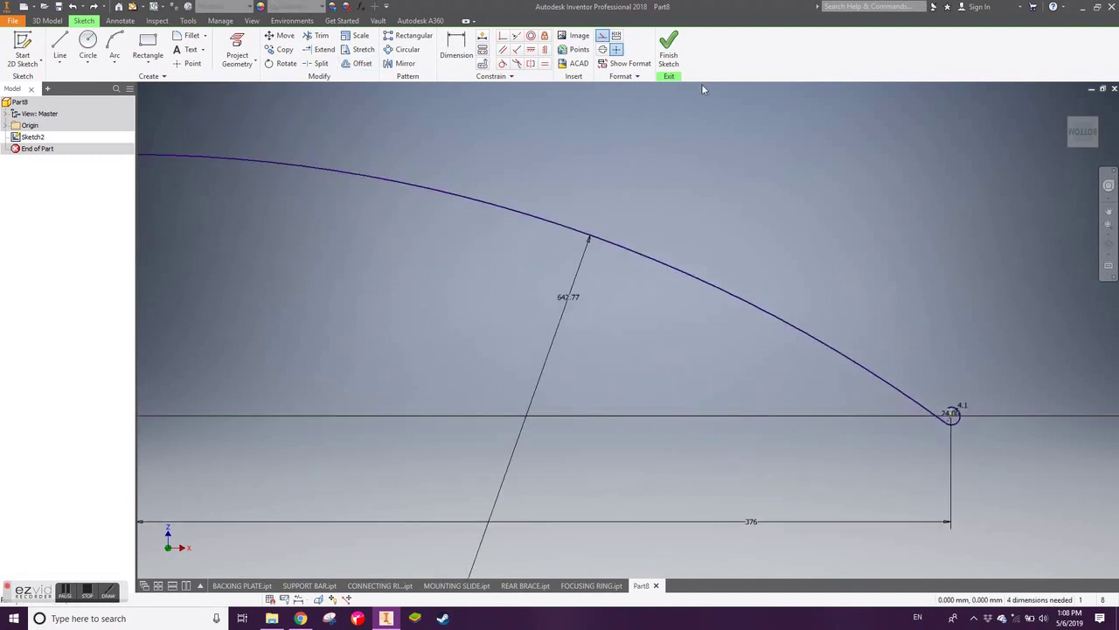
click(668, 48)
click(665, 333)
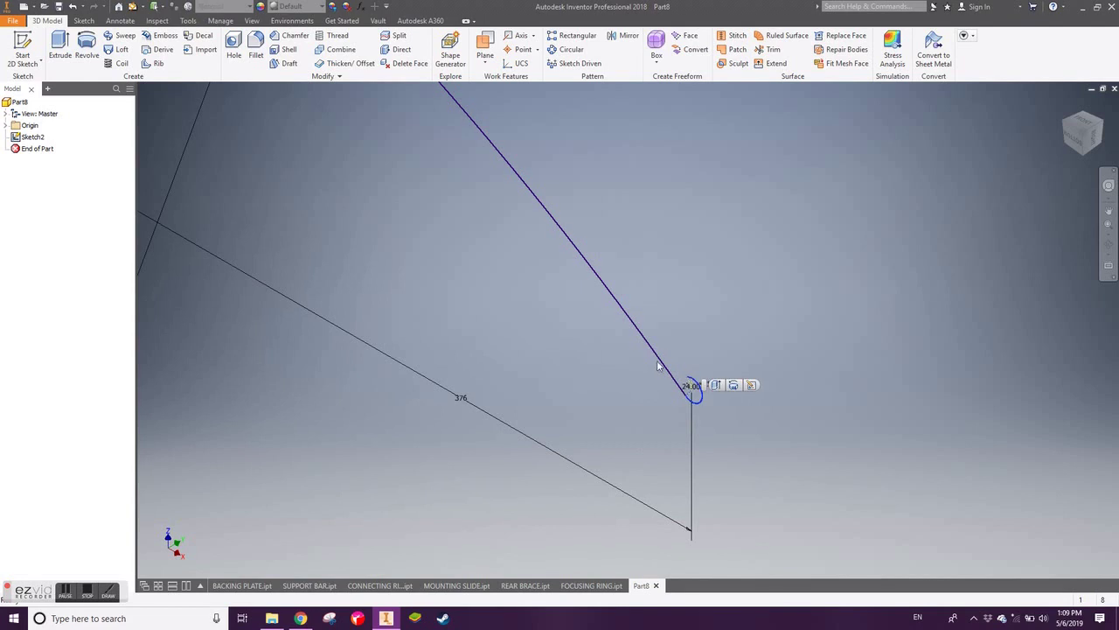
click(580, 332)
key(ctrl+z)
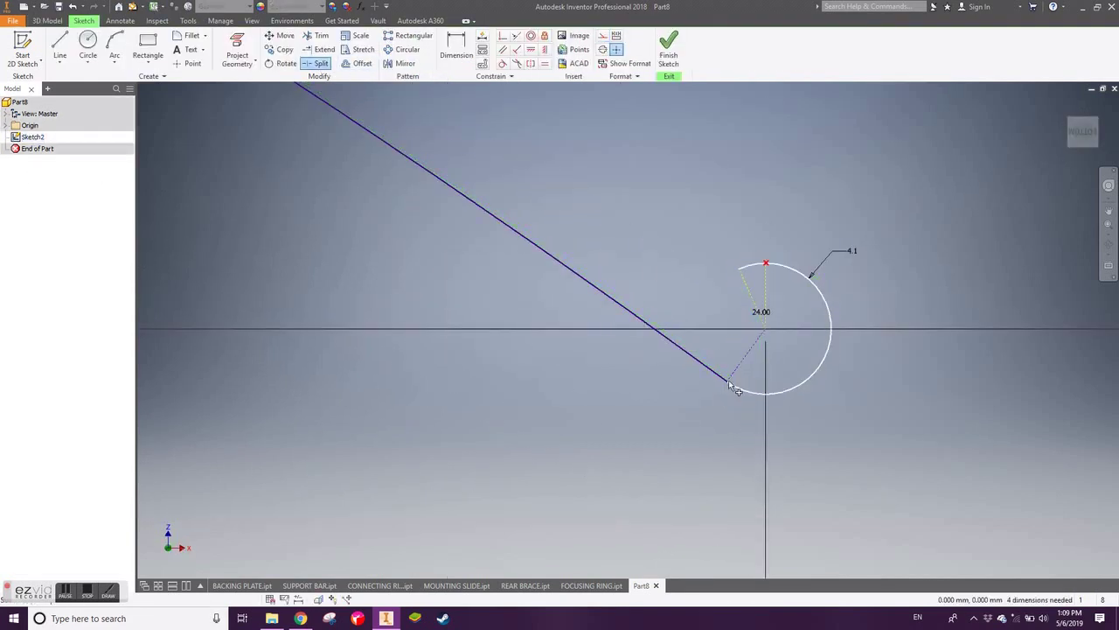
Offset the slanted line and hook arc by 1.6 into a thin strip.
key(o)
click(704, 366)
click(739, 356)
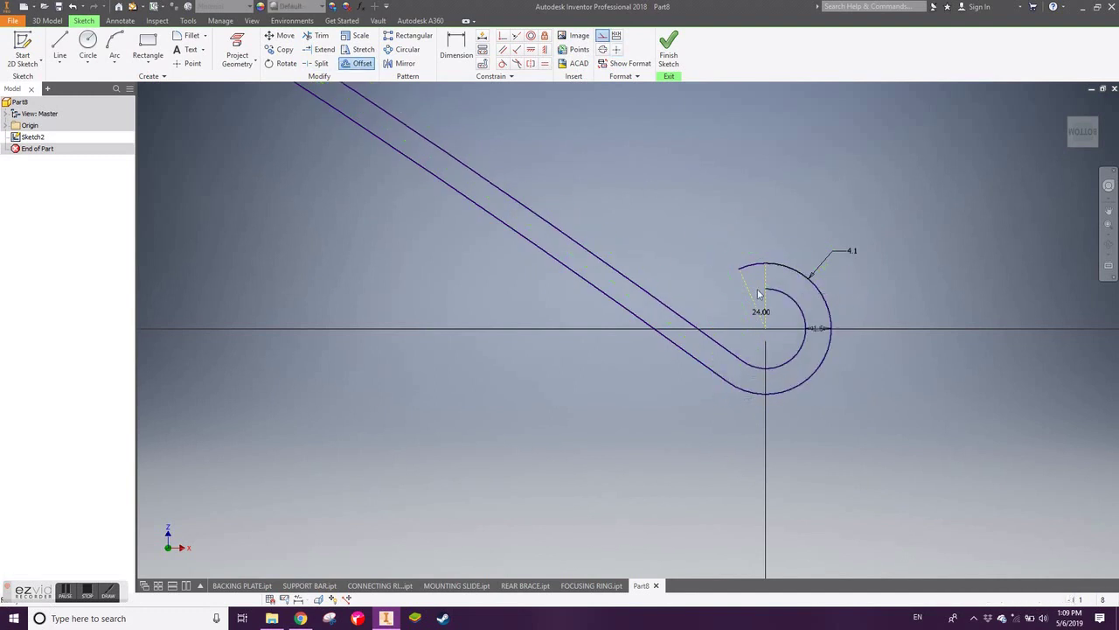
key(l)
scroll(810, 272, down, 2)
scroll(810, 272, up, 5)
scroll(595, 265, up, 2)
scroll(595, 264, down, 2)
scroll(603, 314, down, 3)
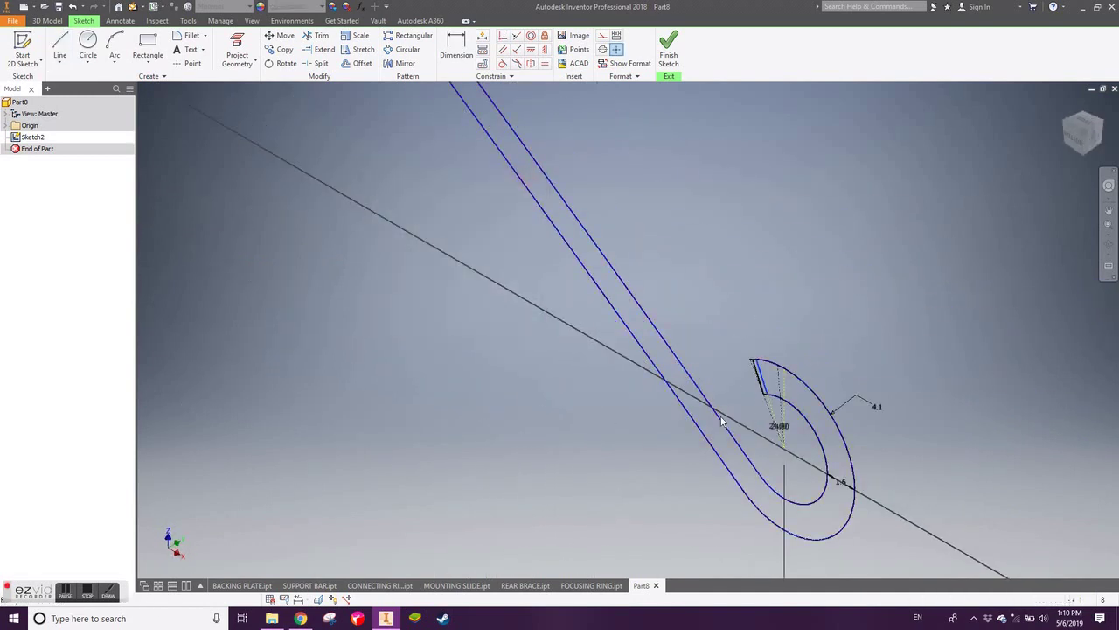
scroll(814, 429, up, 5)
scroll(572, 375, down, 3)
scroll(524, 279, down, 2)
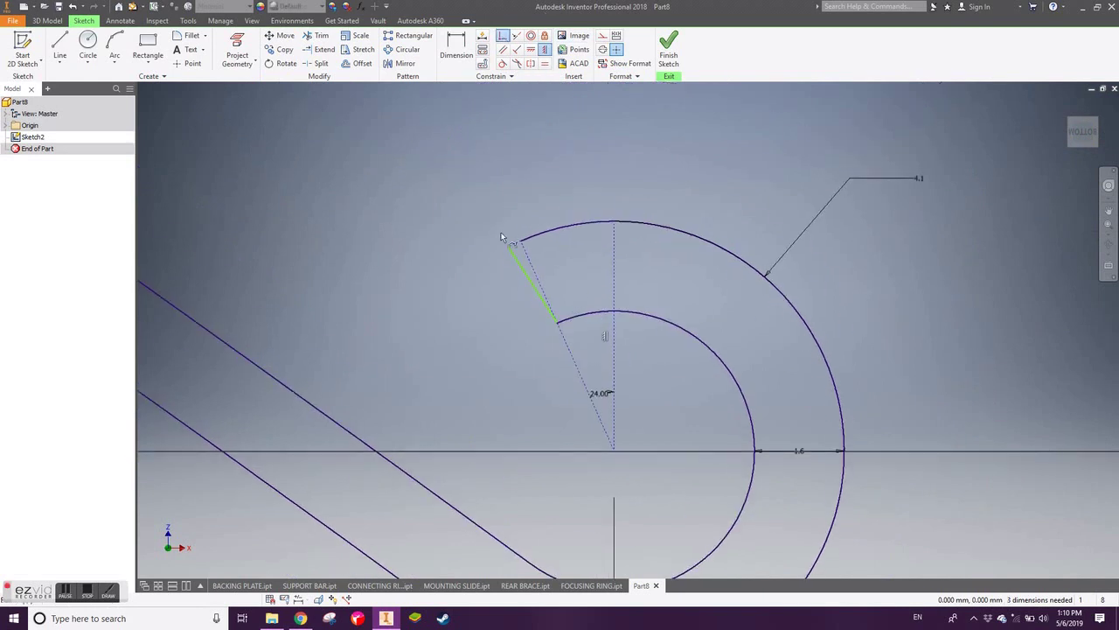
Revolve the sketch profile to create the dish, Revolution1.
key(r)
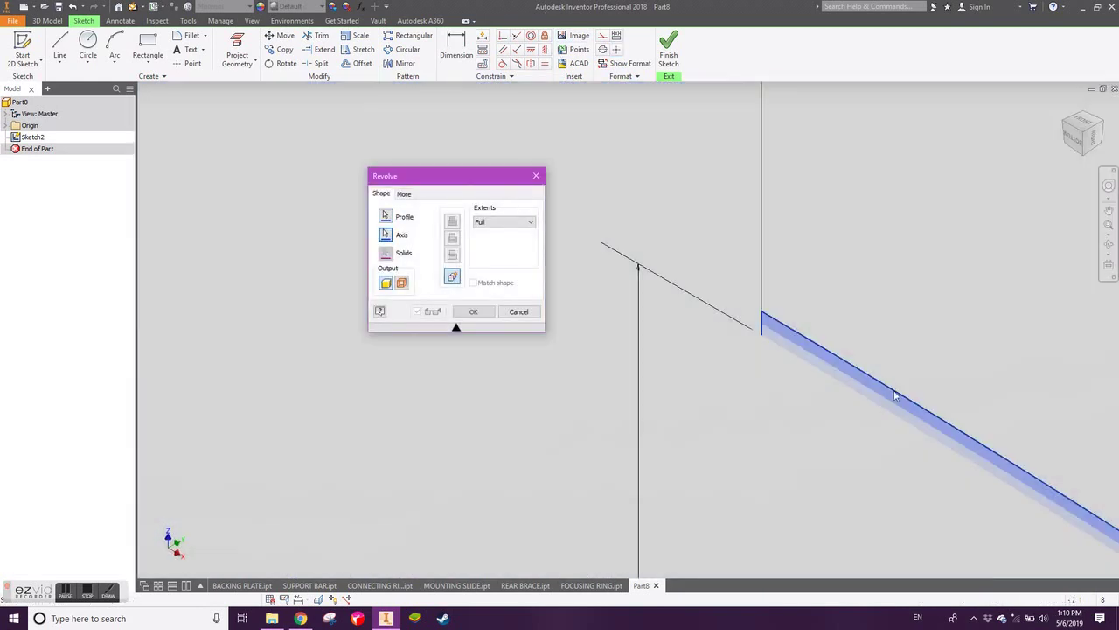
click(893, 396)
key(s)
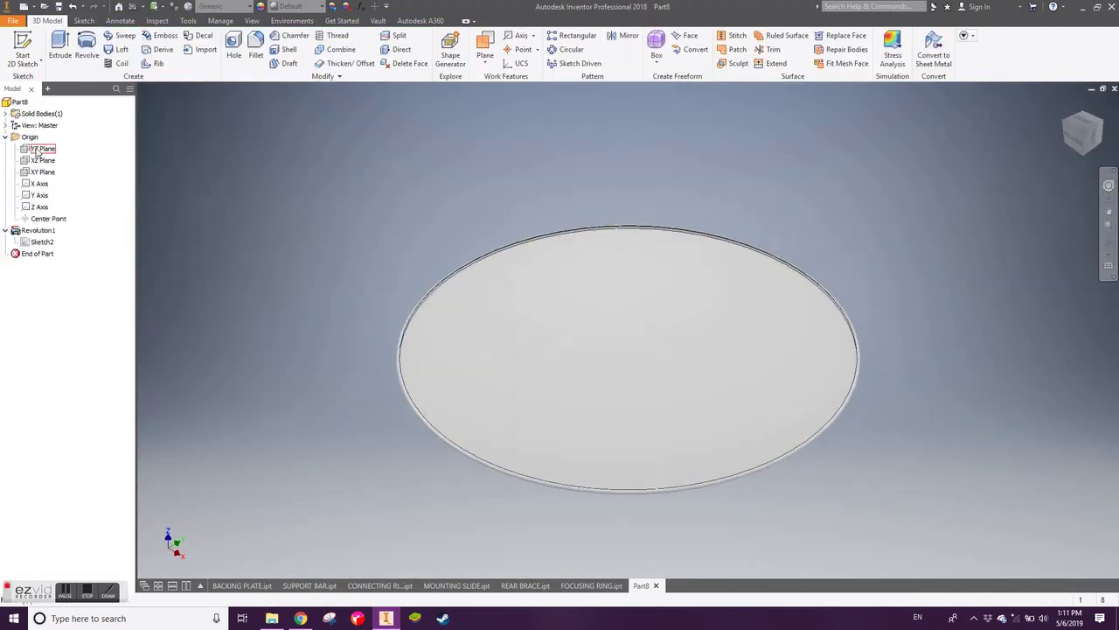
Start a new sketch on the YZ Plane and draw a thin rectangle across the dish curve.
click(647, 323)
click(237, 50)
click(270, 82)
key(l)
scroll(612, 370, down, 3)
click(570, 345)
click(820, 355)
key(Escape)
scroll(775, 374, down, 2)
scroll(648, 490, up, 2)
key(Escape)
scroll(494, 231, up, 2)
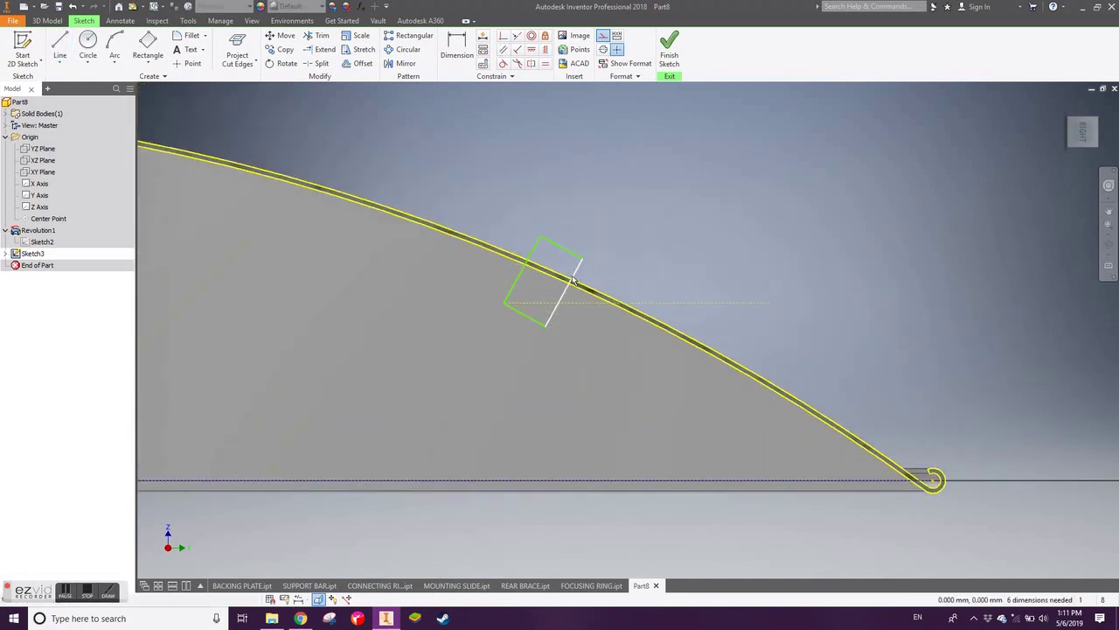
scroll(494, 232, up, 3)
scroll(494, 232, up, 2)
Angle the rectangle at 60° to the horizontal reference.
key(d)
click(537, 232)
click(568, 347)
click(564, 301)
text(45)
key(Return)
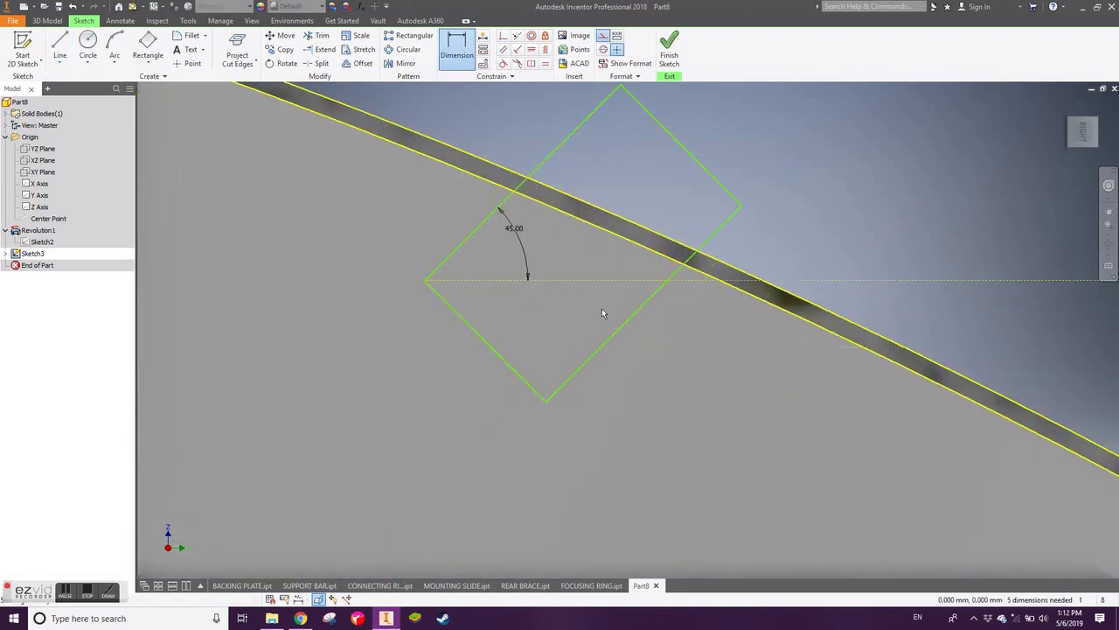
scroll(601, 308, down, 2)
scroll(542, 306, down, 2)
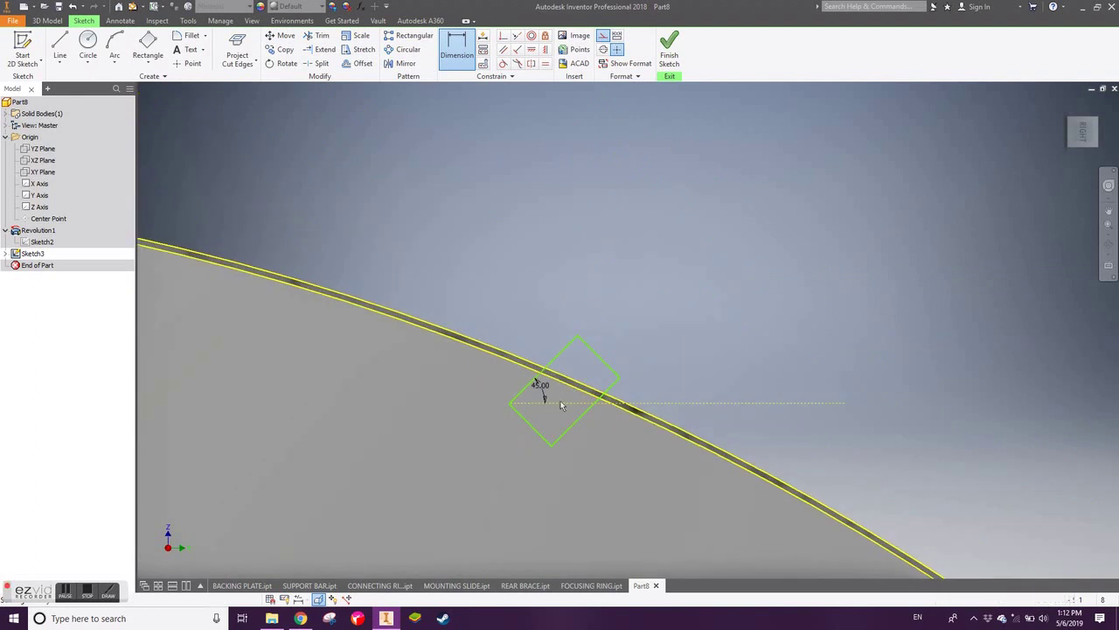
scroll(558, 410, down, 2)
key(Escape)
click(566, 423)
text(60)
key(Return)
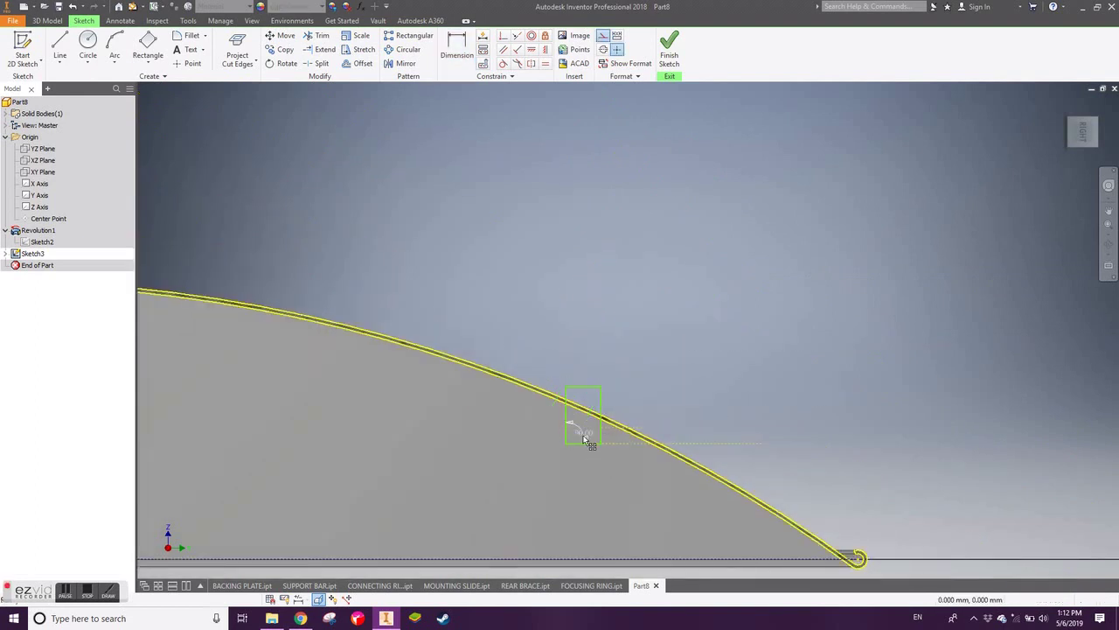
Dimension the rectangle's width and set its horizontal distance to 35.
scroll(559, 411, up, 2)
key(d)
click(627, 378)
right_click(628, 385)
click(665, 358)
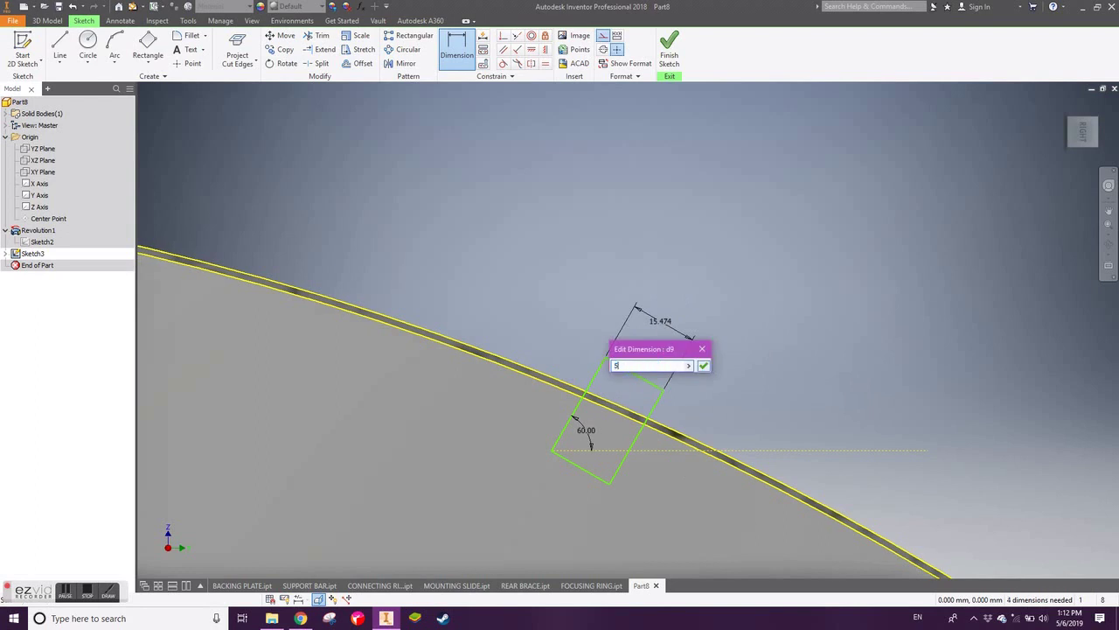
text(1)
key(Return)
scroll(434, 415, down, 2)
scroll(434, 414, down, 1)
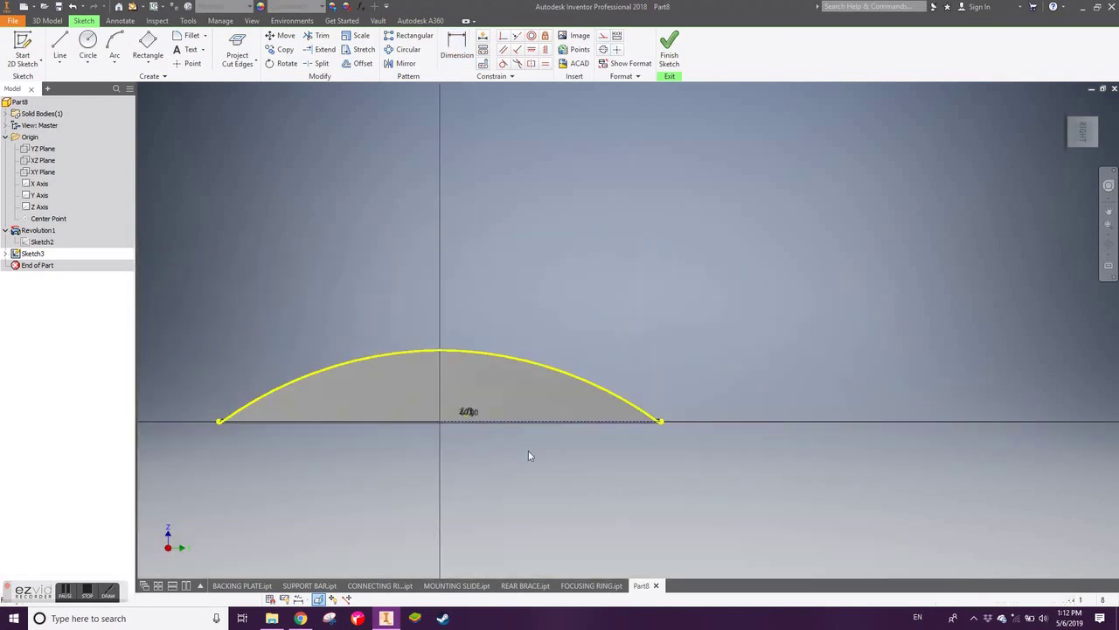
scroll(612, 407, up, 3)
key(d)
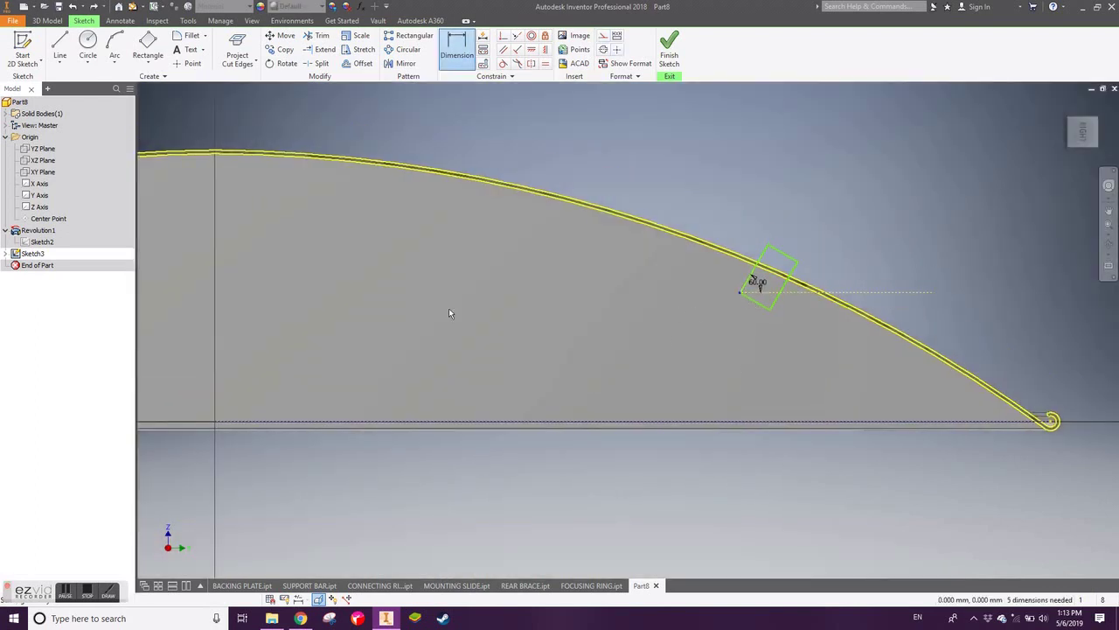
click(214, 350)
click(740, 291)
click(472, 516)
text(35)
key(Return)
Set the rectangle width to 2.75 and begin revolving the profile.
scroll(808, 263, up, 3)
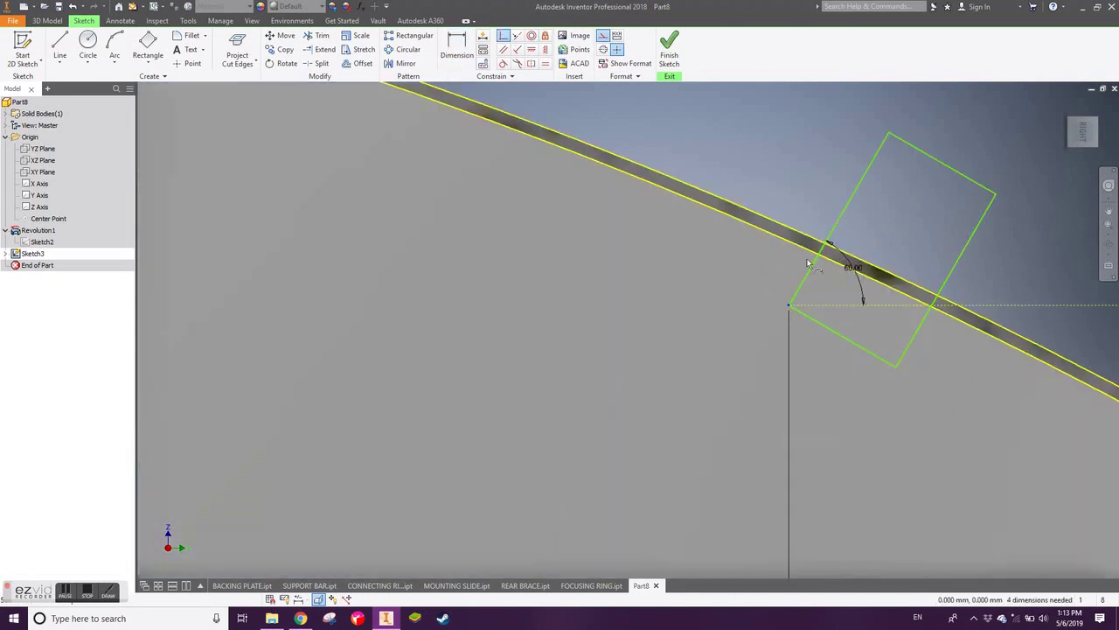
click(808, 262)
right_click(901, 153)
click(949, 157)
text(2.75)
key(Return)
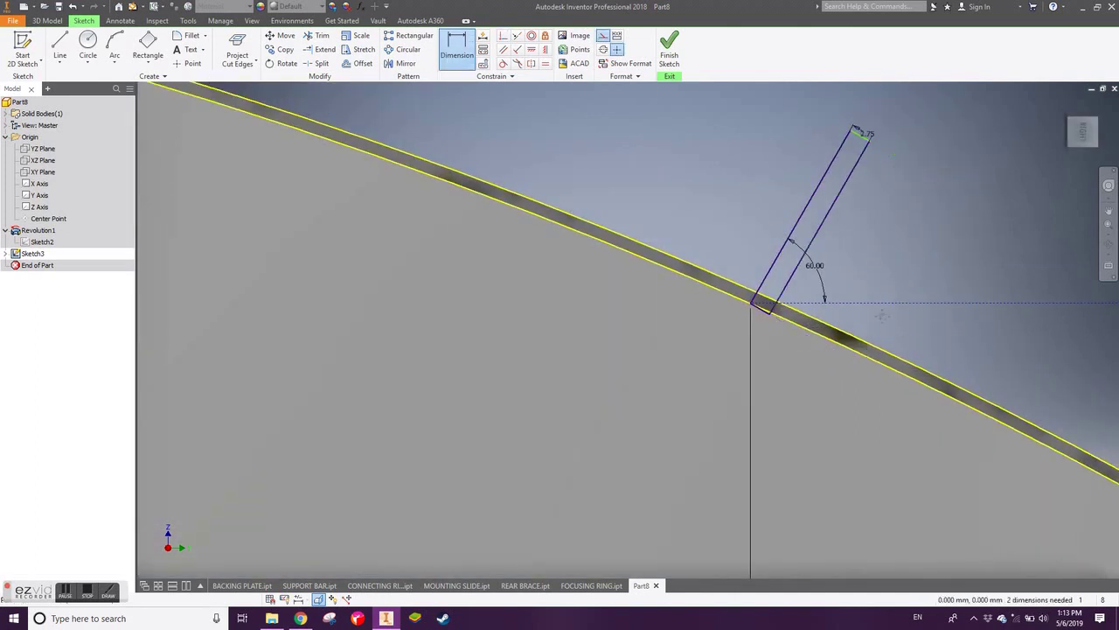
key(r)
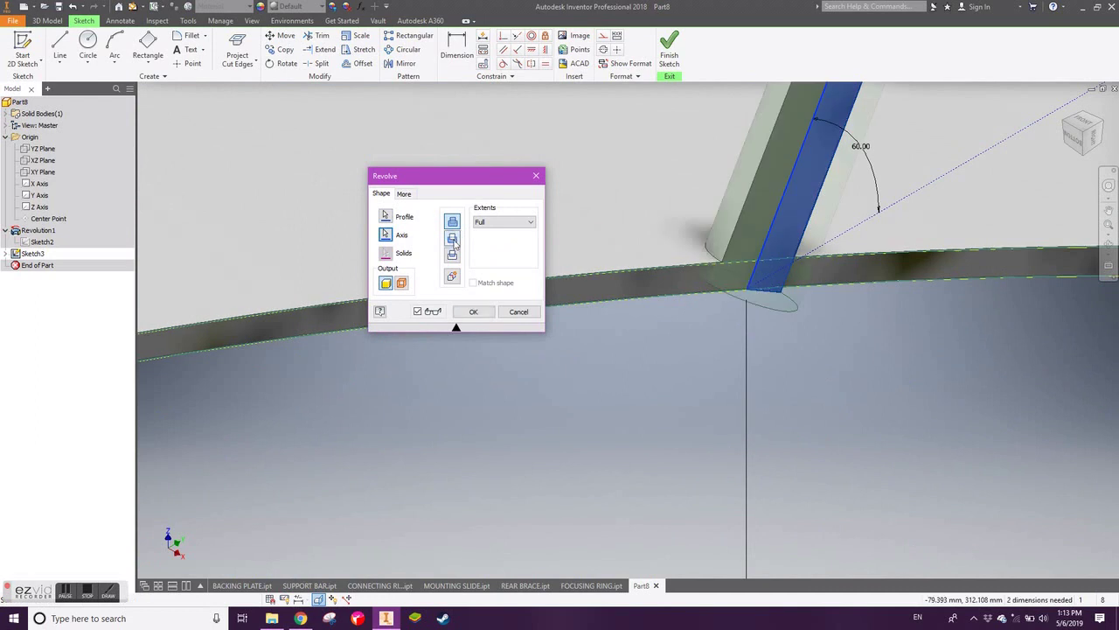
Redraw the rim rectangle and revolve it into the angled rim strip.
key(Escape)
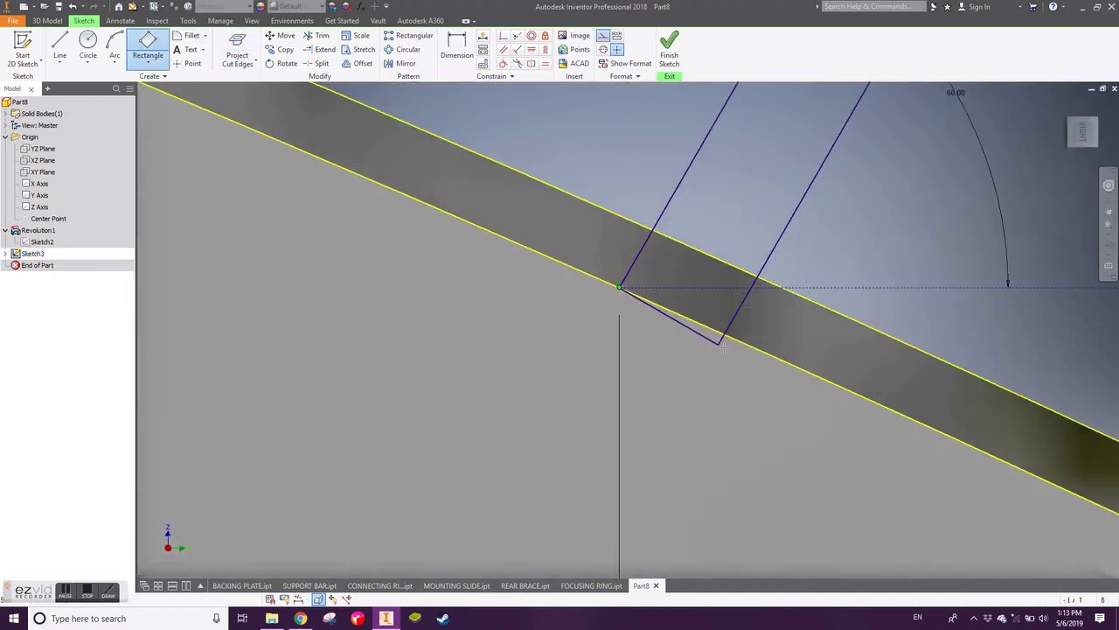
click(718, 344)
click(627, 387)
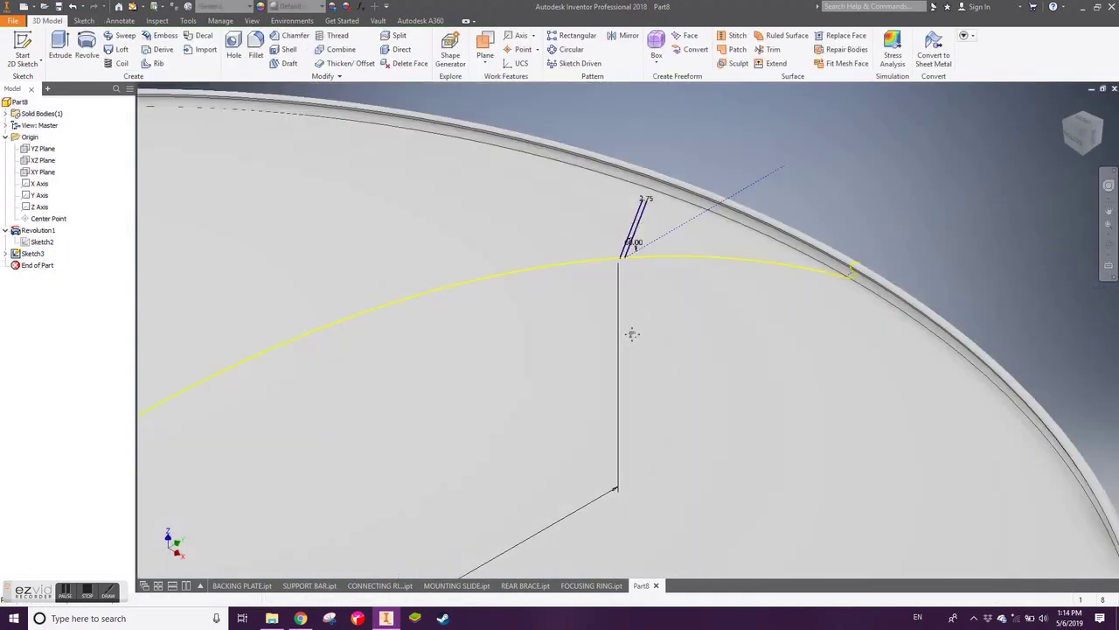
key(r)
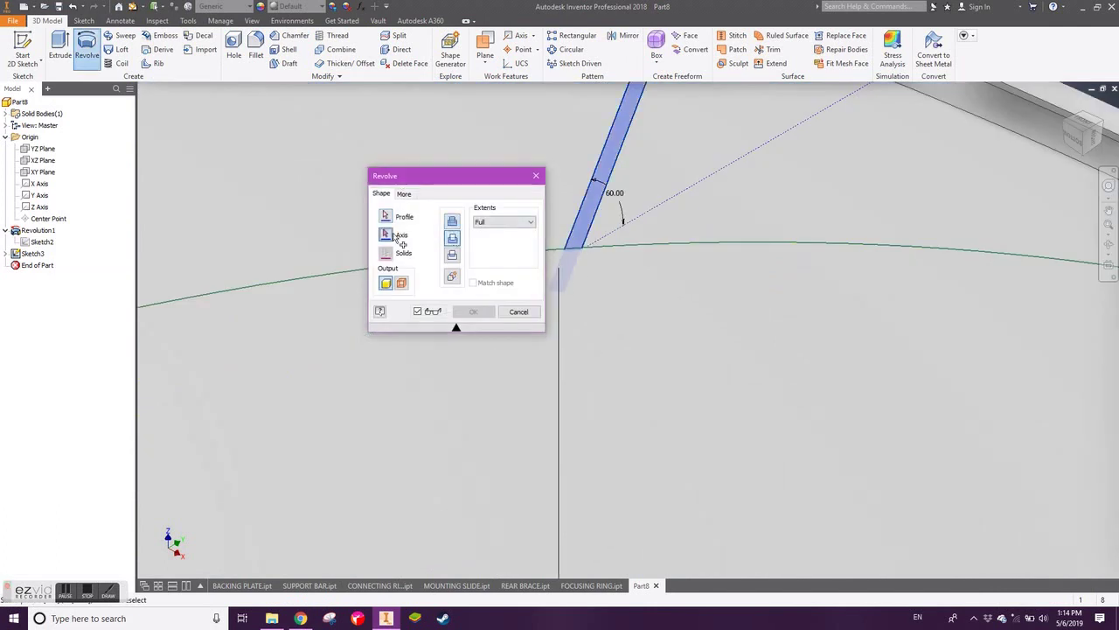
click(427, 310)
Repeat the rim strip in a circular pattern around the dish and save as PARABOLIC DISH.ipt.
key(ctrl+shift+o)
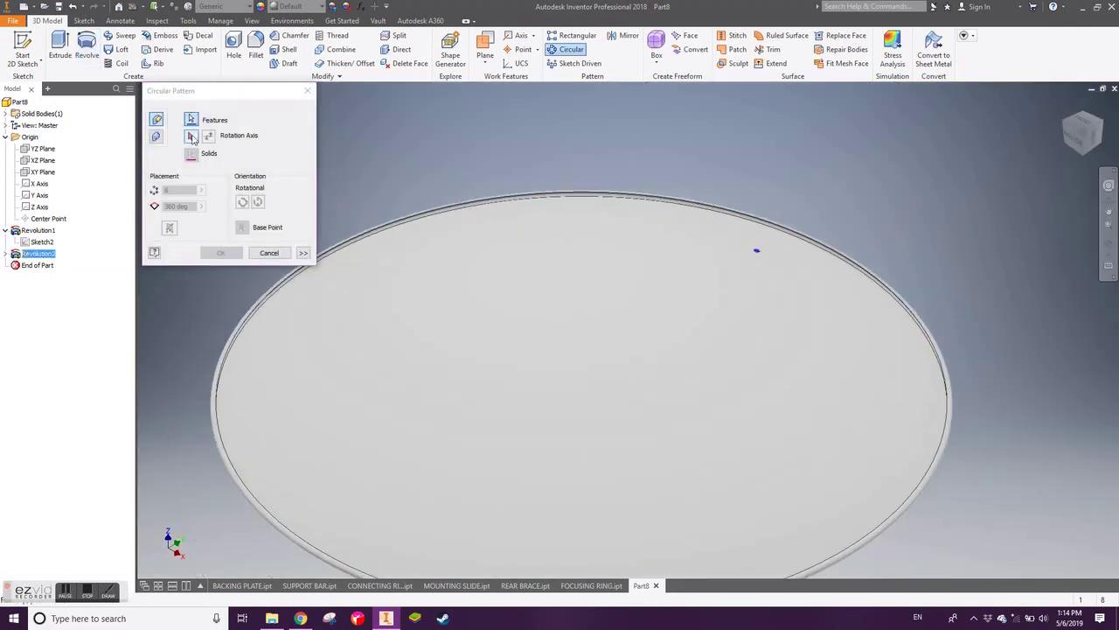
scroll(487, 350, down, 2)
scroll(406, 435, down, 2)
scroll(407, 435, up, 1)
scroll(531, 352, up, 3)
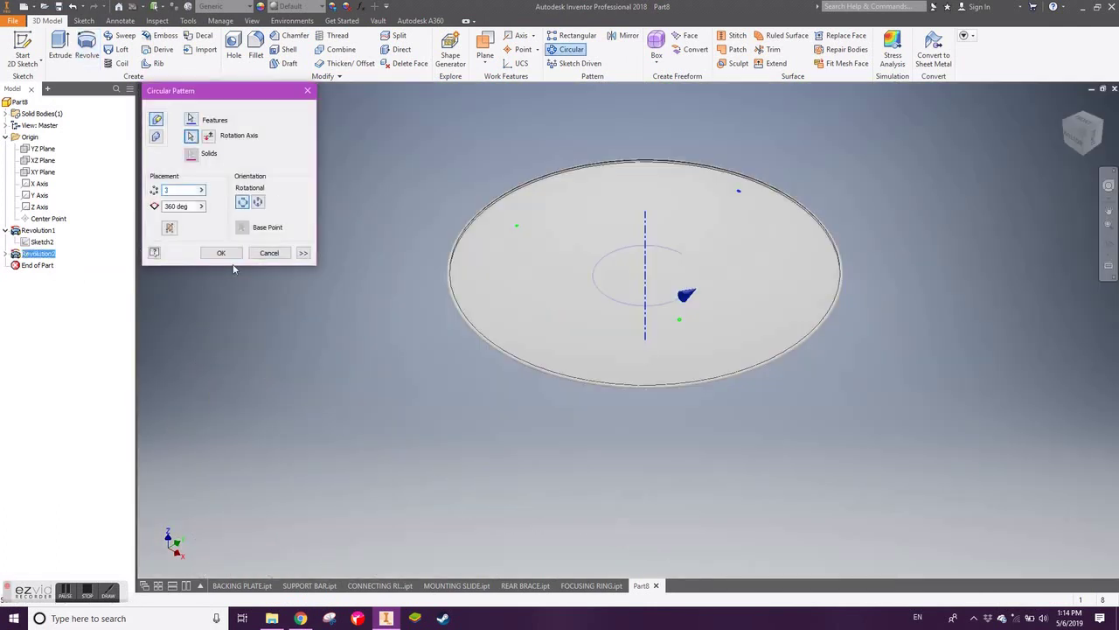
key(Return)
scroll(712, 323, down, 1)
key(ctrl+s)
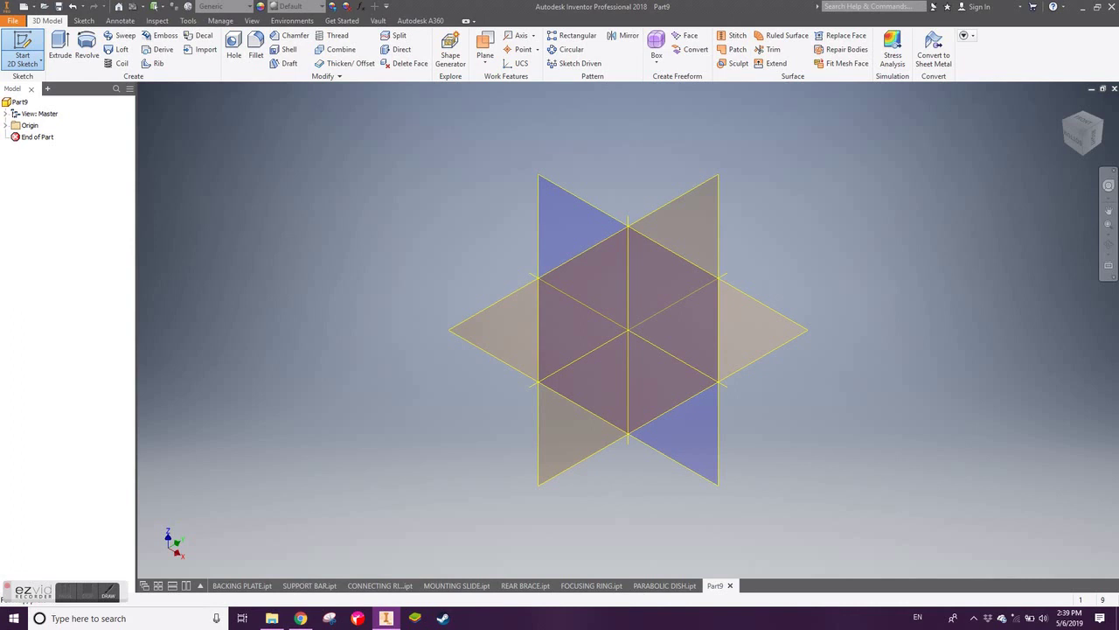
Sketch on an origin plane a small rectangle at the origin with slanted lines running down.
click(529, 191)
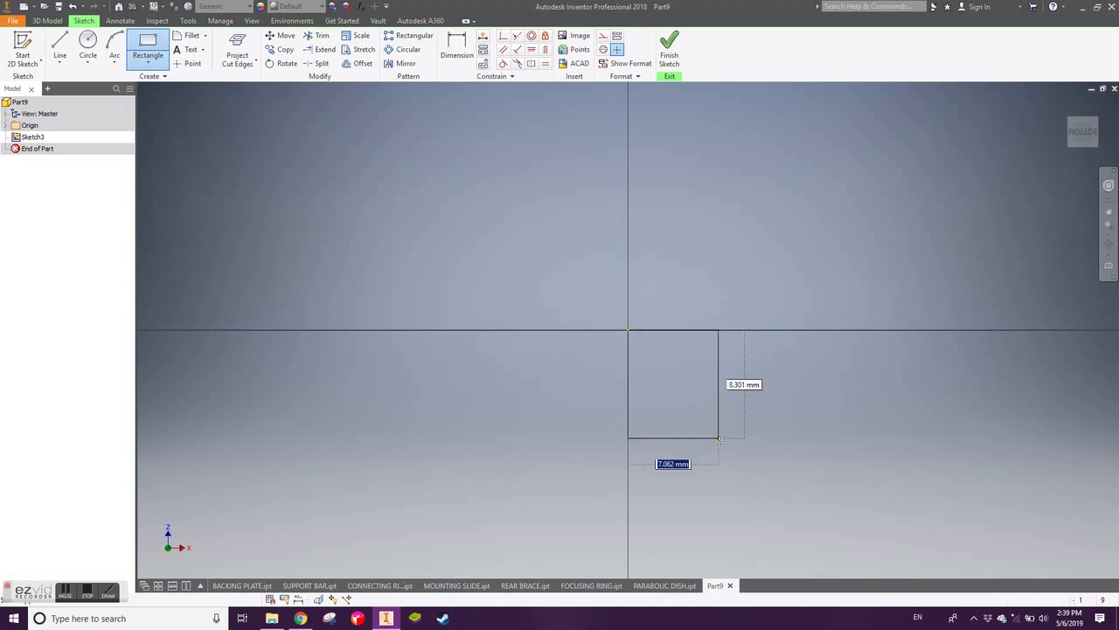
middle_drag(747, 435, 567, 252)
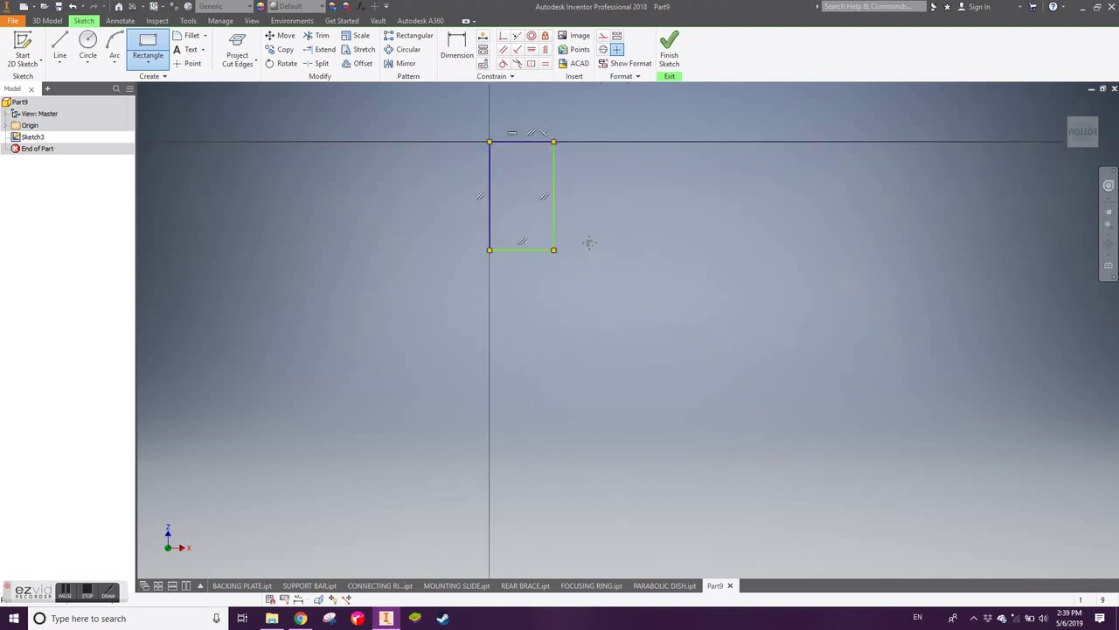
key(l)
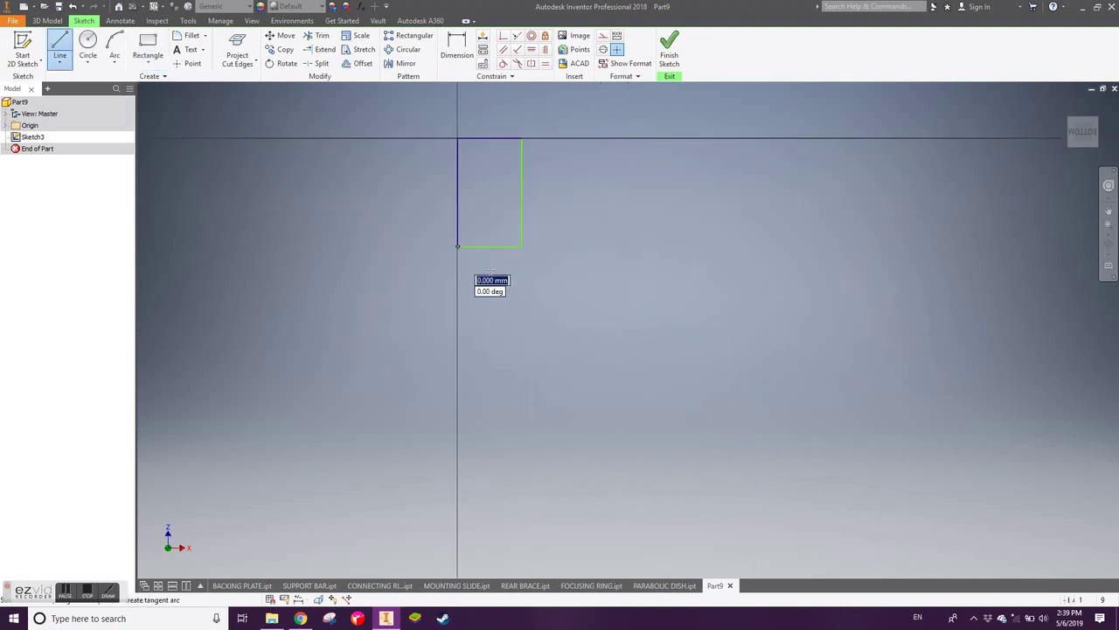
key(Escape)
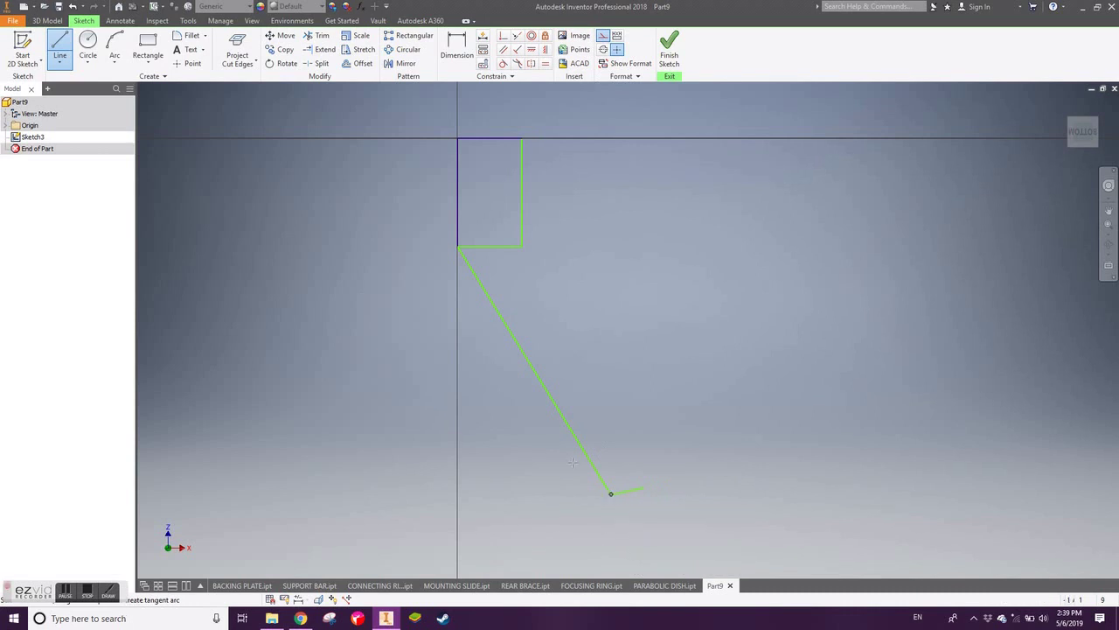
key(Escape)
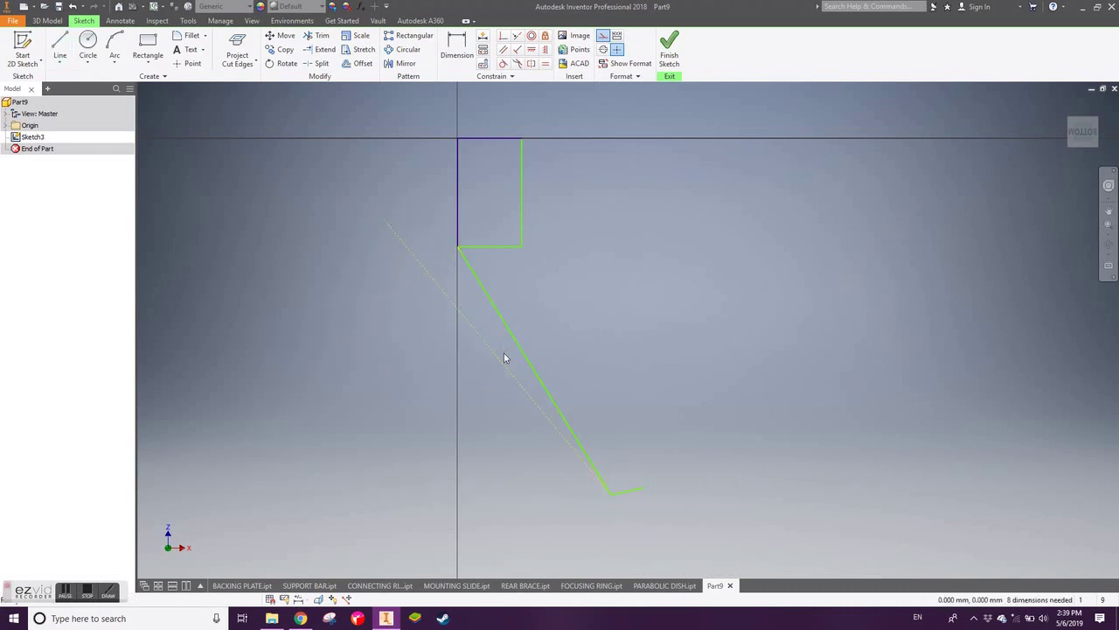
Dimension the diagonal line to 2.00.
key(d)
click(509, 340)
click(502, 339)
text(2)
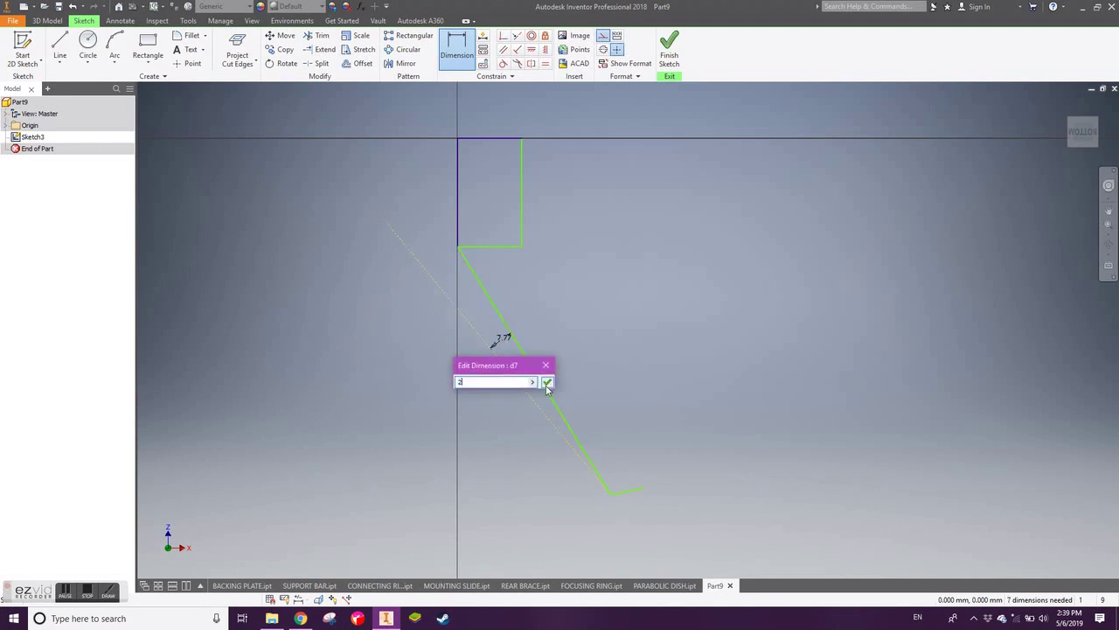
key(Return)
Set a 21° angle between the vertical and slanted lines and a 29 top width.
click(460, 234)
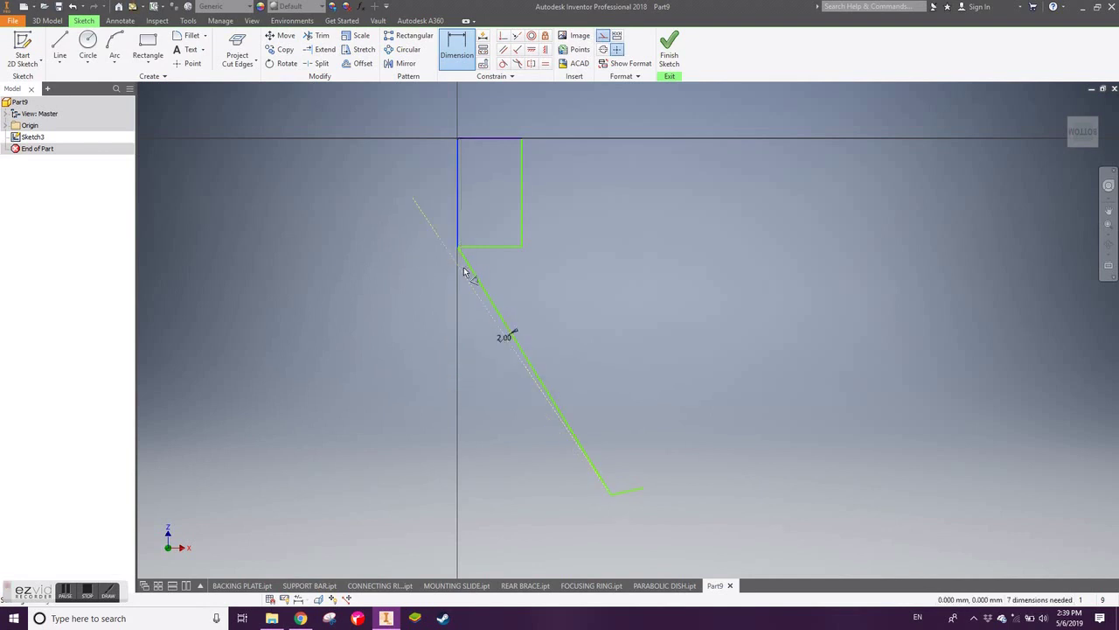
click(467, 265)
click(436, 188)
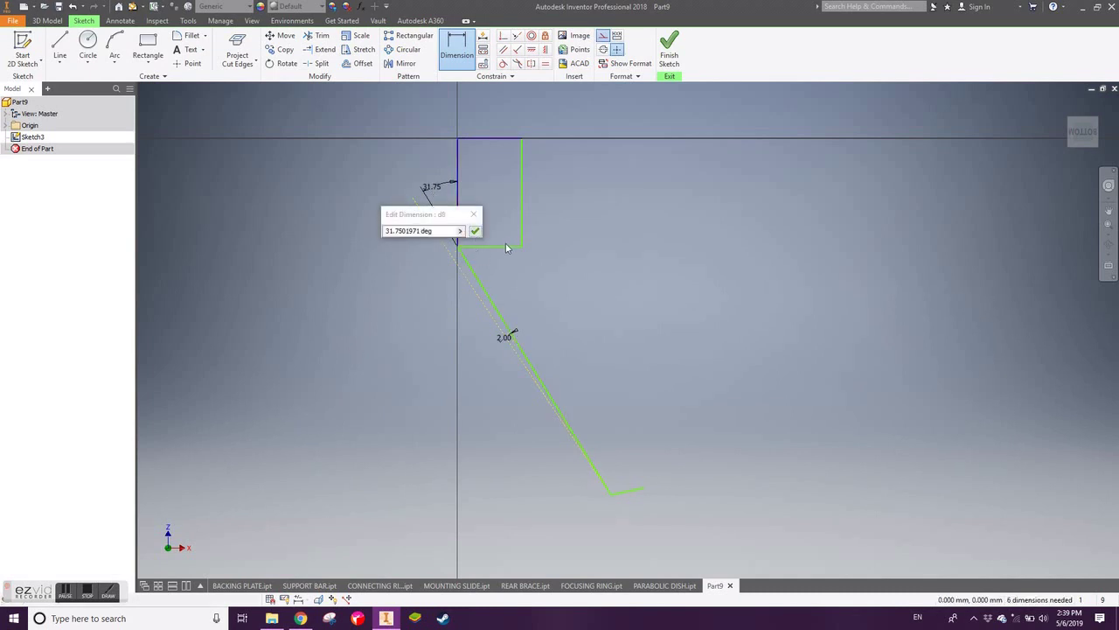
text(21)
key(Return)
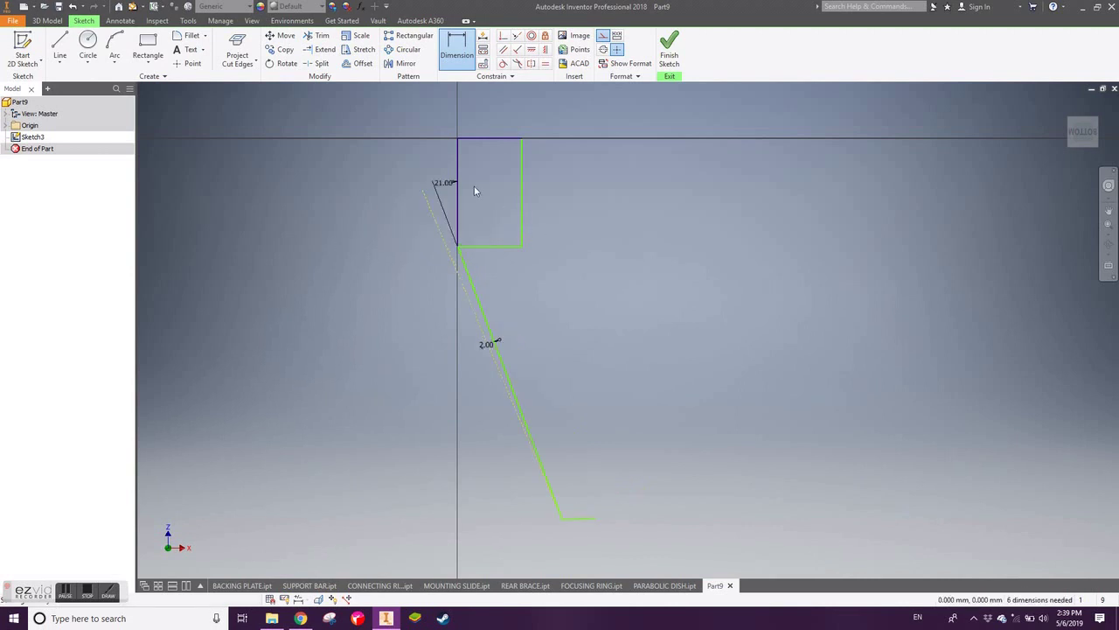
click(487, 137)
click(529, 146)
text(29)
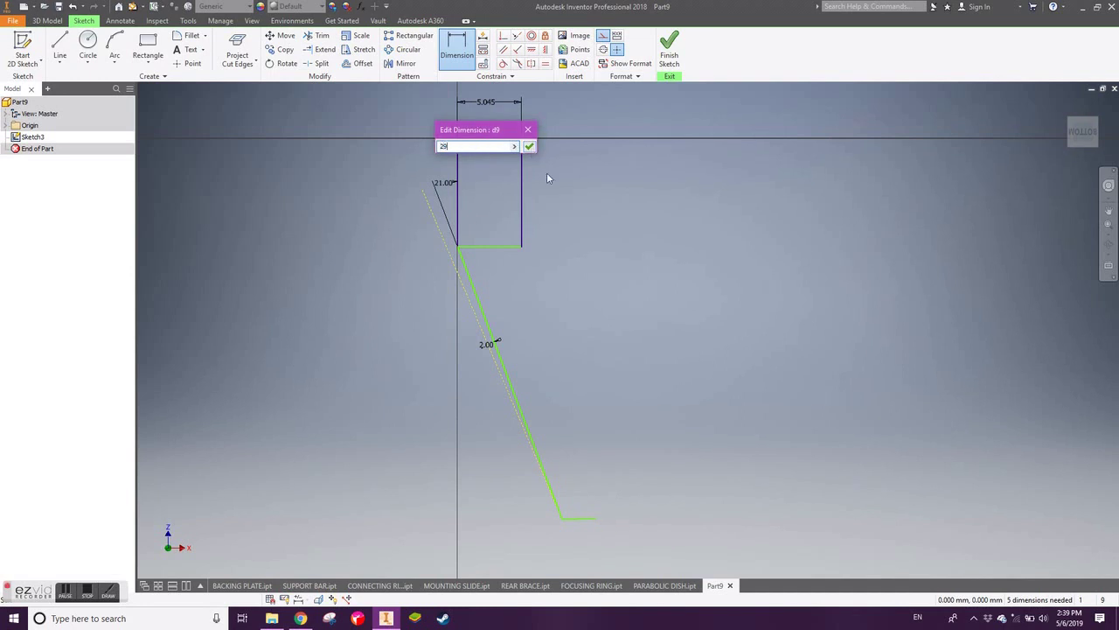
key(Return)
scroll(702, 294, down, 2)
scroll(702, 294, down, 2)
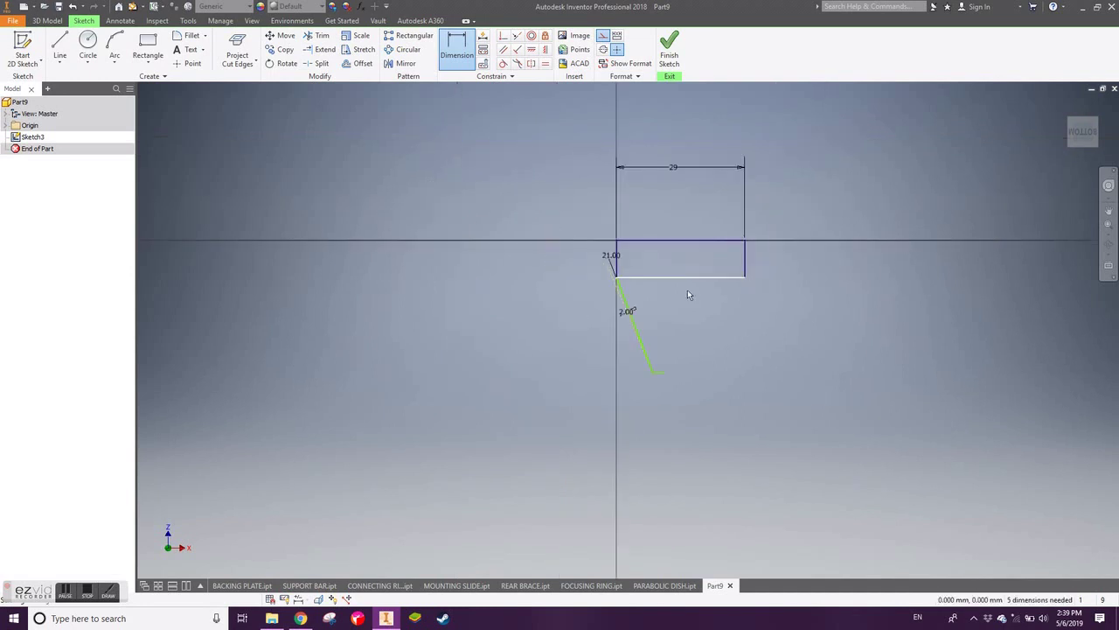
Drag the slanted line's lower endpoint into a new position.
key(Escape)
drag(652, 369, 656, 372)
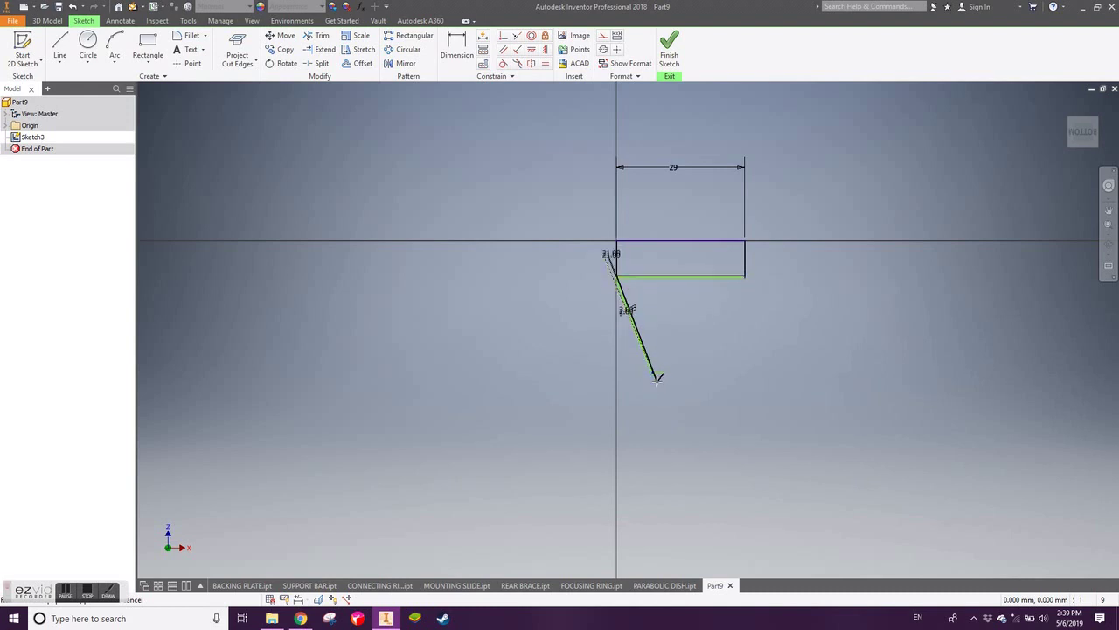
drag(657, 372, 658, 378)
scroll(659, 382, up, 3)
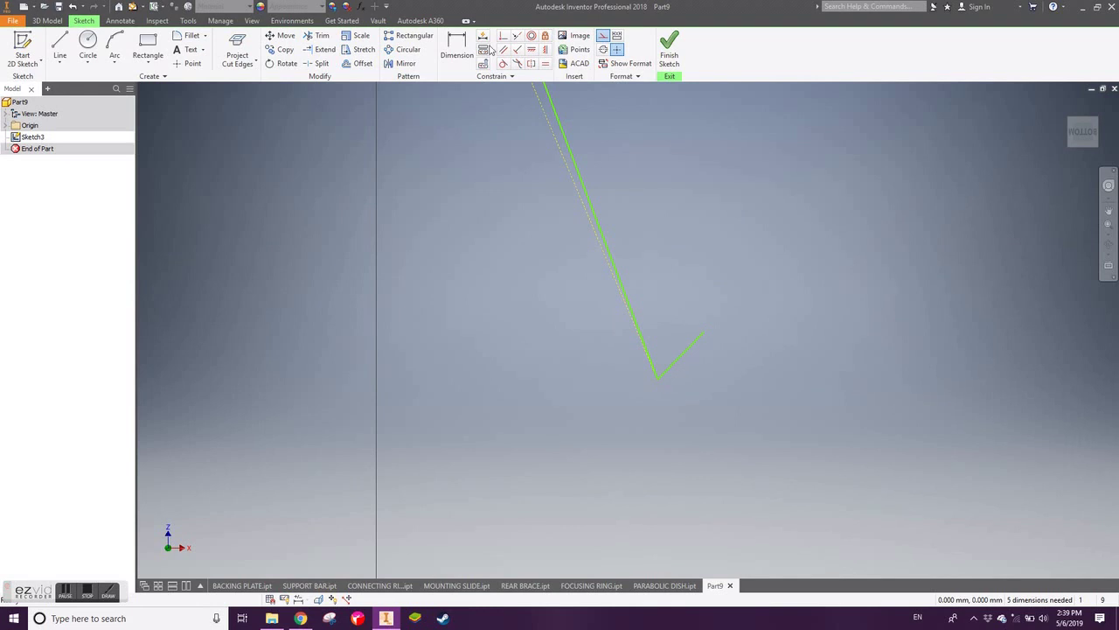
Make the short end line perpendicular to the long slanted line and extend its end.
click(517, 49)
click(608, 260)
click(582, 203)
click(680, 362)
scroll(727, 370, up, 3)
scroll(732, 362, up, 2)
middle_drag(607, 362, 518, 382)
key(Escape)
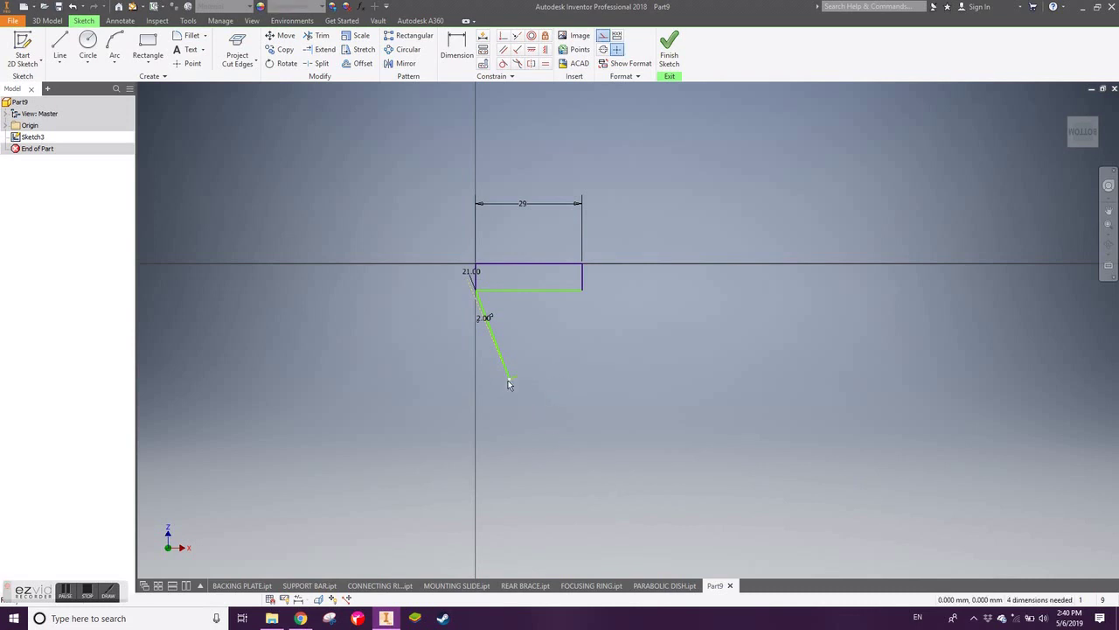
drag(513, 380, 561, 452)
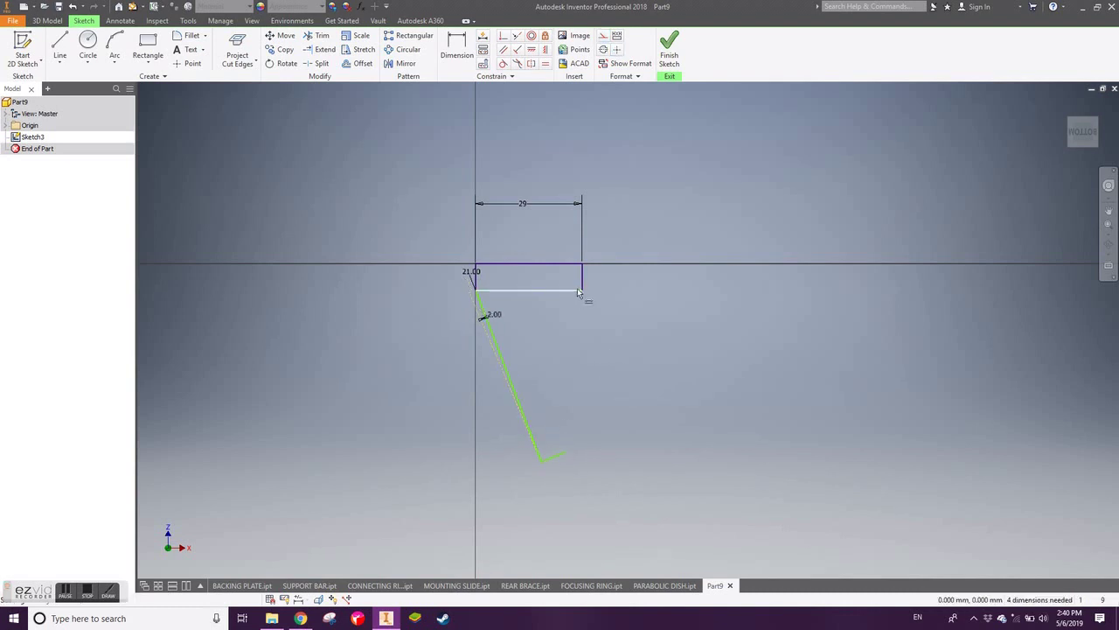
key(d)
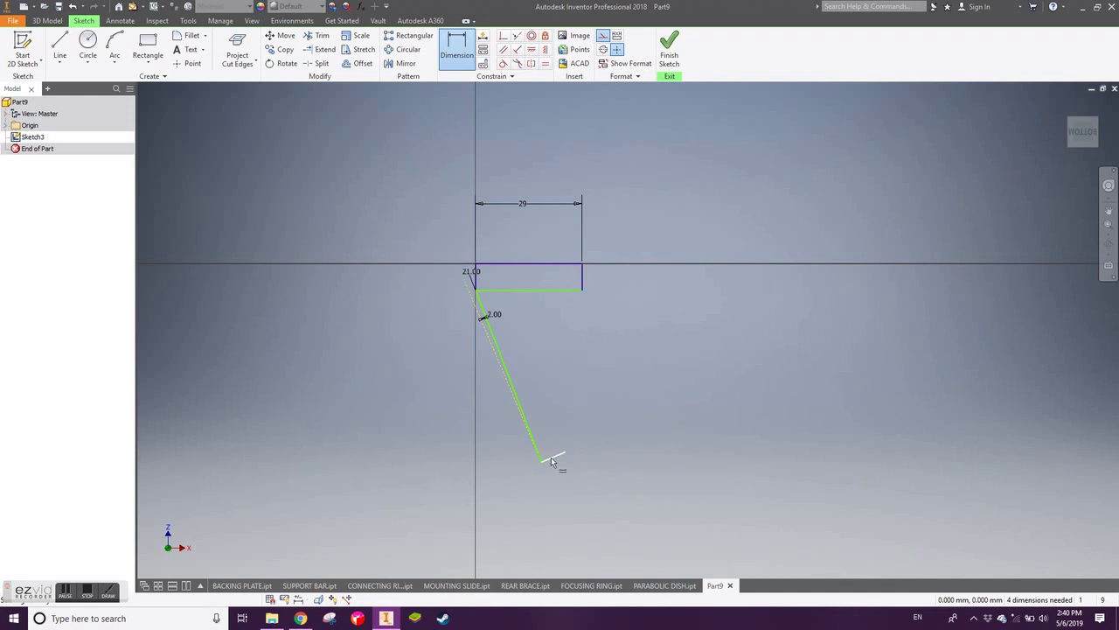
Pull the sloped leg down and fix its lower end 57.92 horizontally from the block.
key(Escape)
mouse_move(552, 462)
mouse_down()
mouse_move(641, 550)
mouse_move(650, 544)
mouse_up()
key(d)
click(581, 271)
click(653, 543)
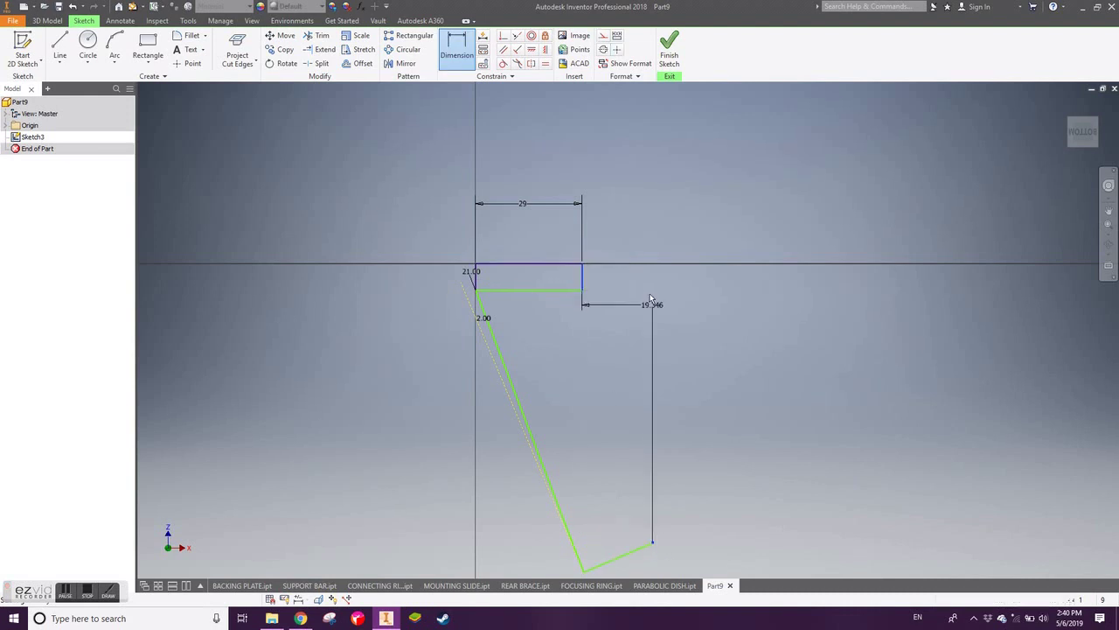
click(683, 261)
text(57.92)
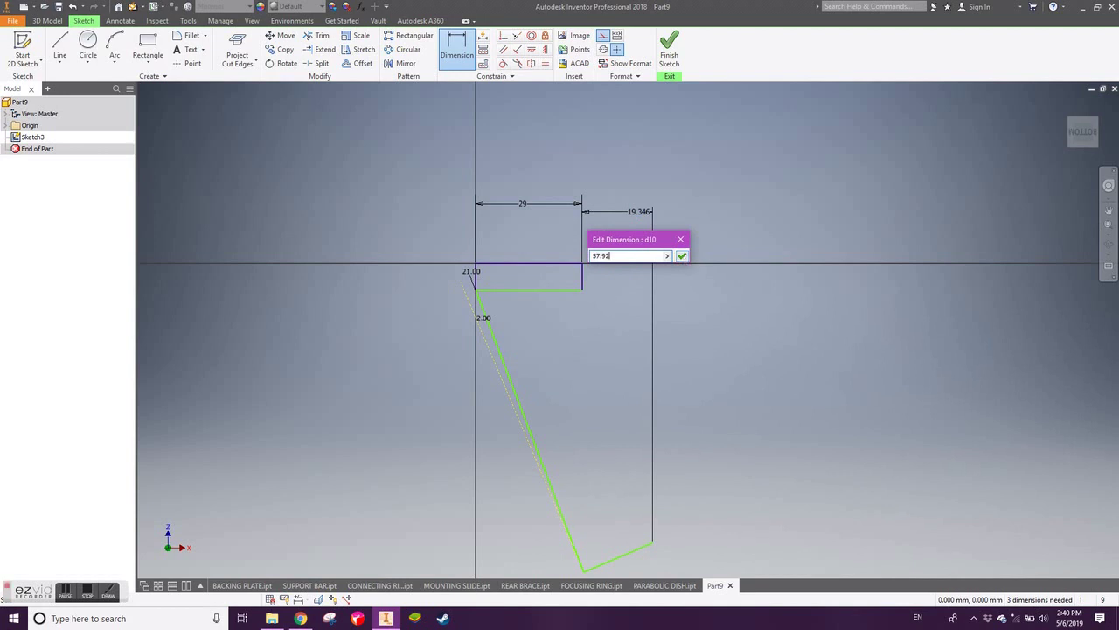
key(Return)
scroll(700, 305, down, 2)
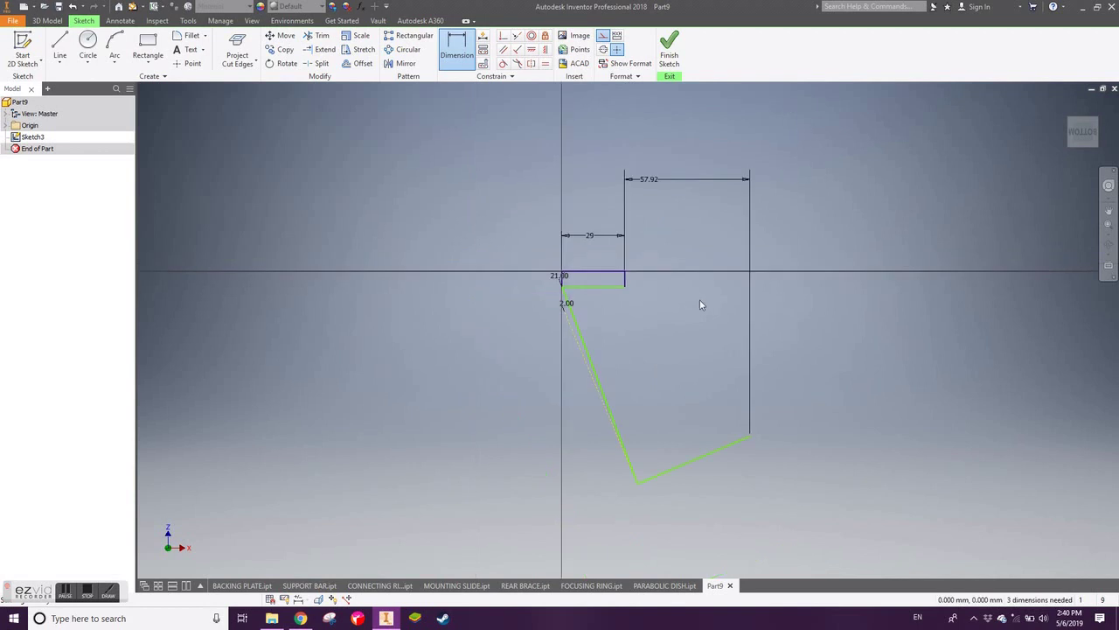
Dimension the lower endpoint 257 below the horizontal axis.
click(750, 435)
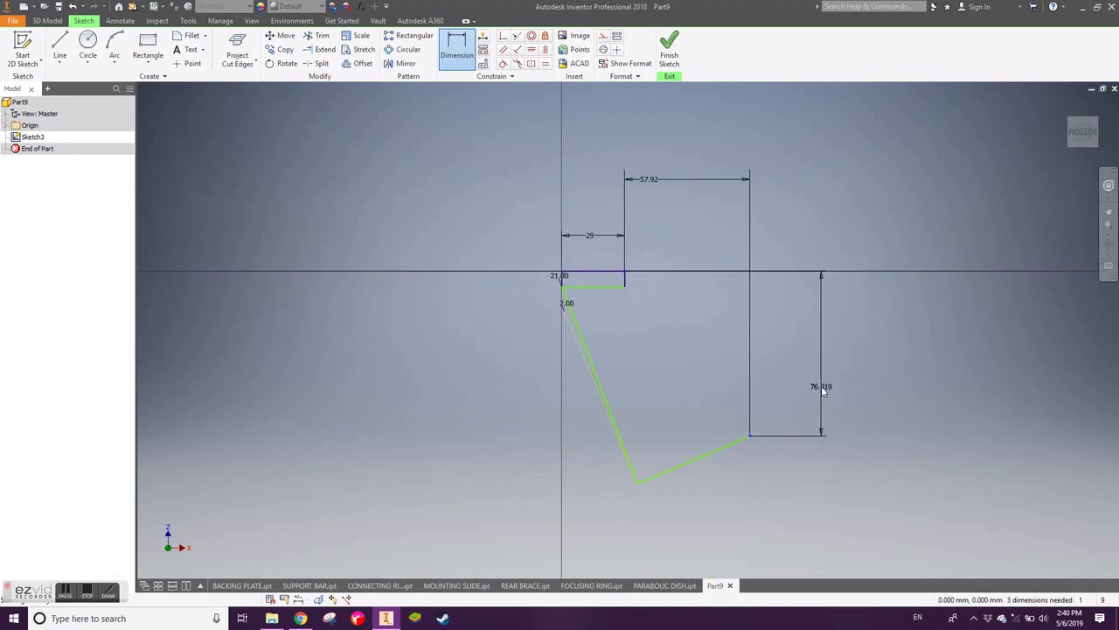
click(821, 386)
text(2)
key(Return)
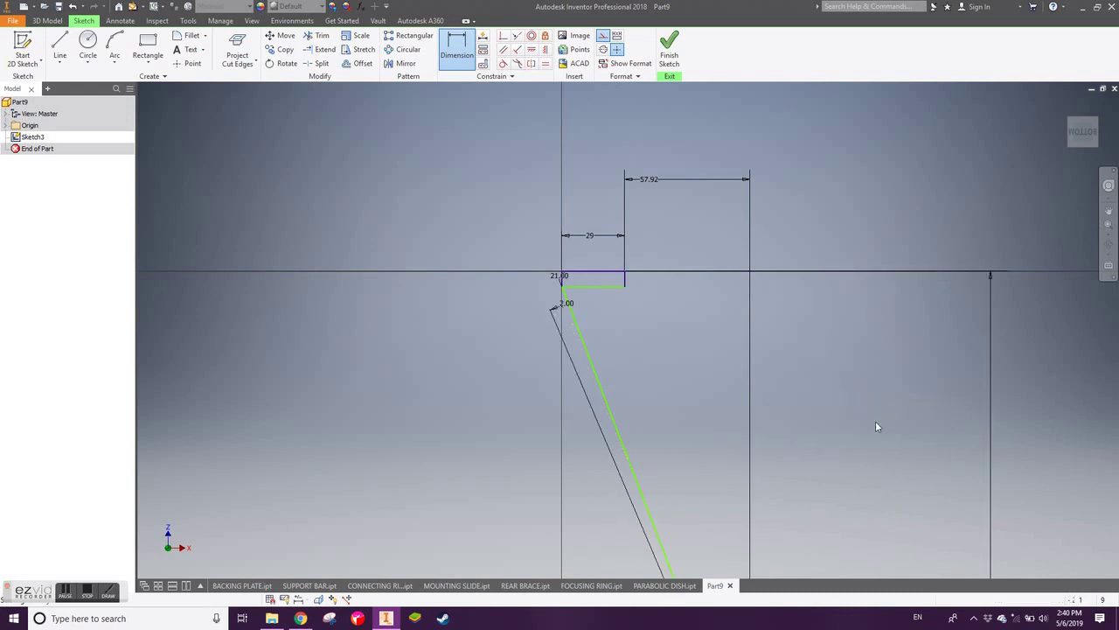
scroll(869, 463, down, 3)
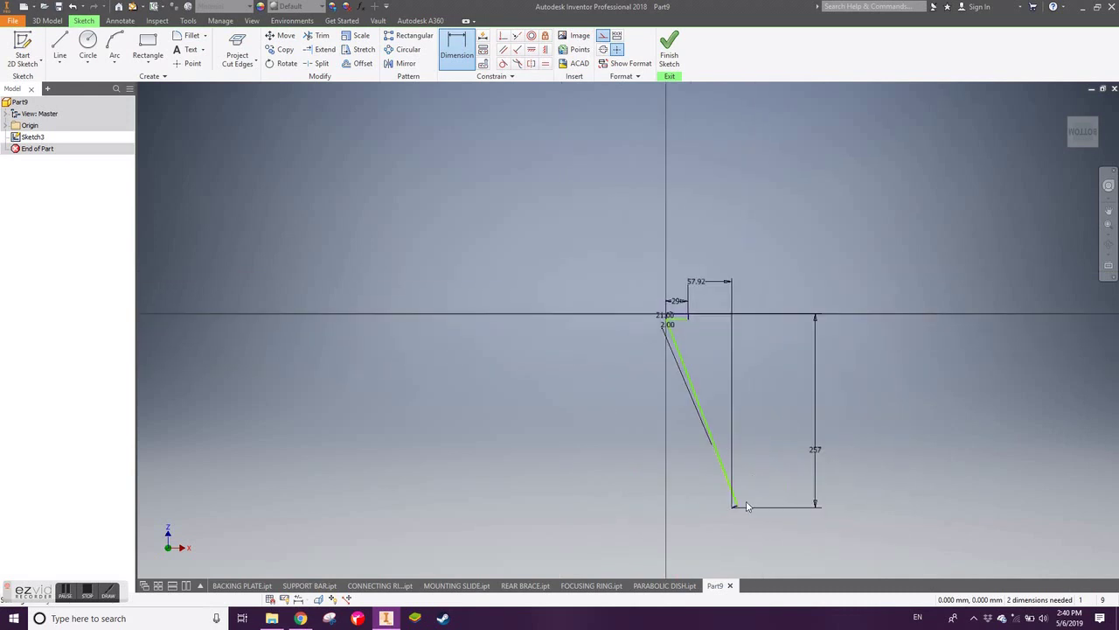
scroll(750, 511, up, 3)
key(Escape)
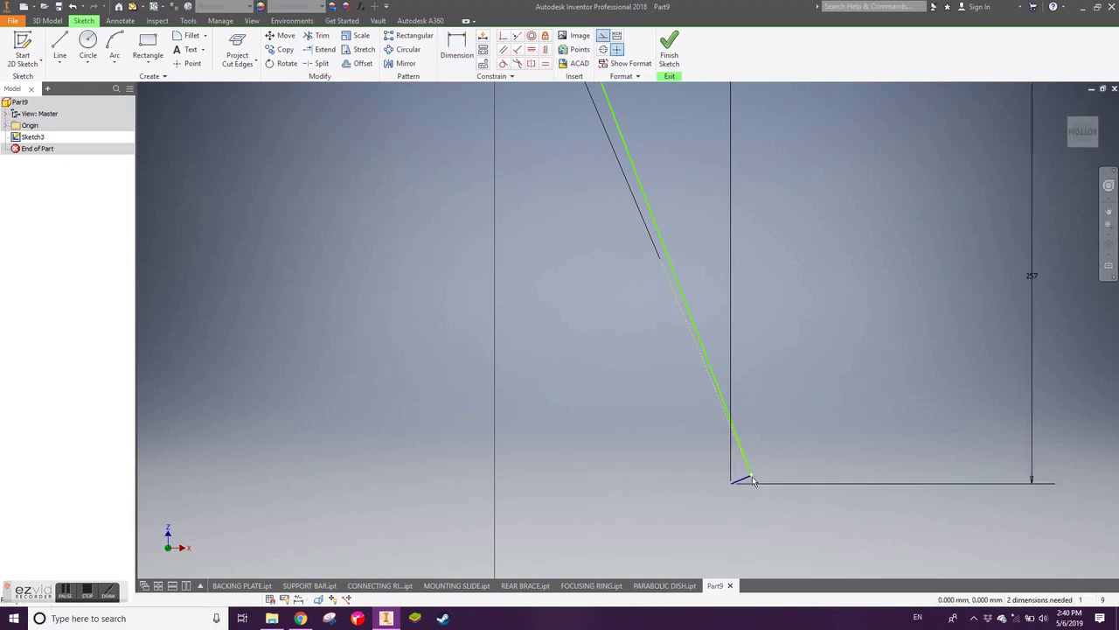
Nudge the lower endpoint and begin an arc from it.
drag(750, 477, 718, 487)
scroll(759, 404, down, 5)
click(115, 41)
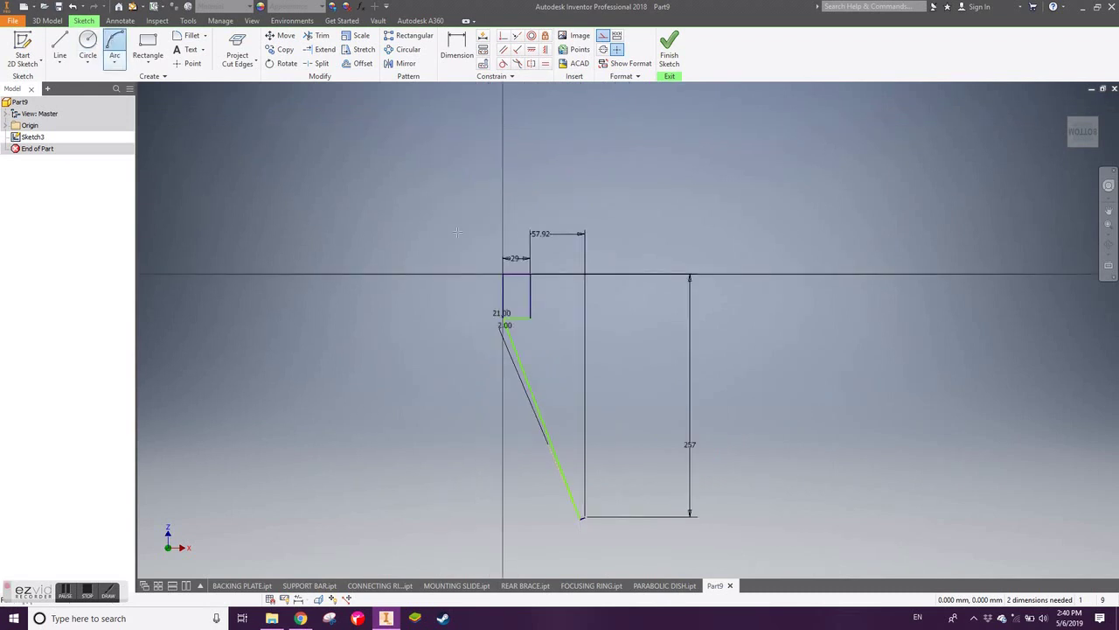
click(582, 516)
Finish the arc to the block's top corner as normal geometry, tangent at the bottom.
click(530, 276)
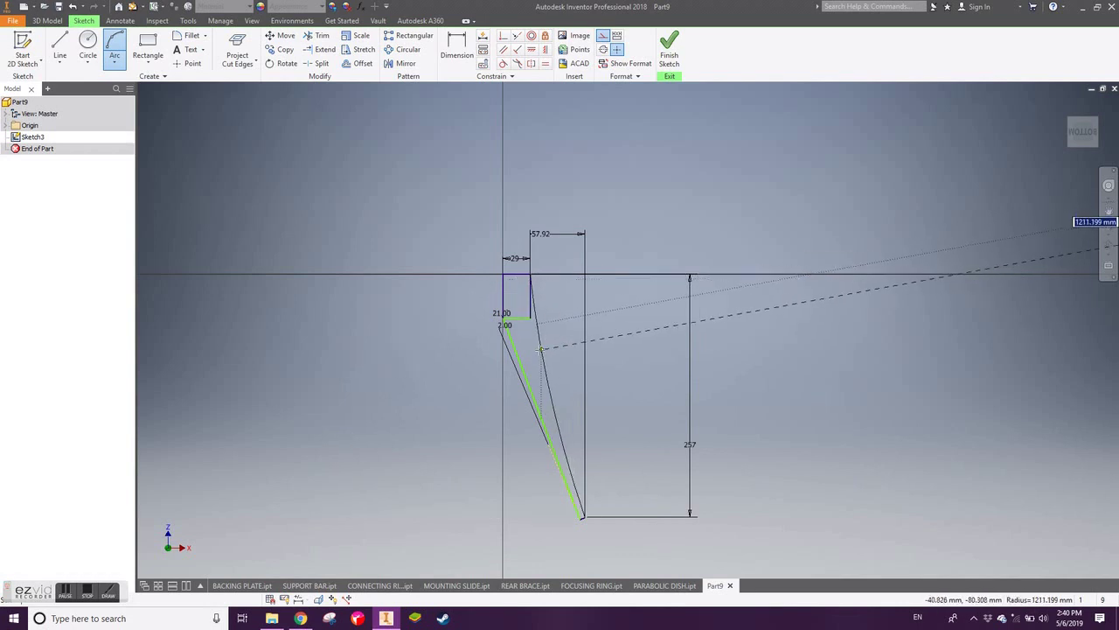
click(543, 360)
key(Escape)
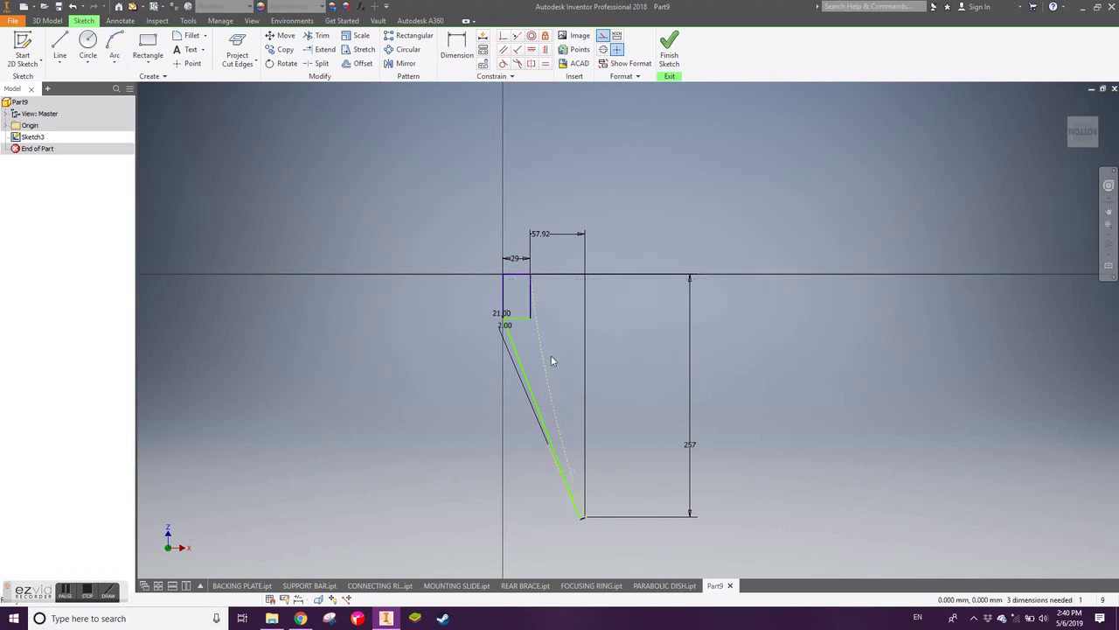
click(548, 369)
click(603, 35)
click(531, 306)
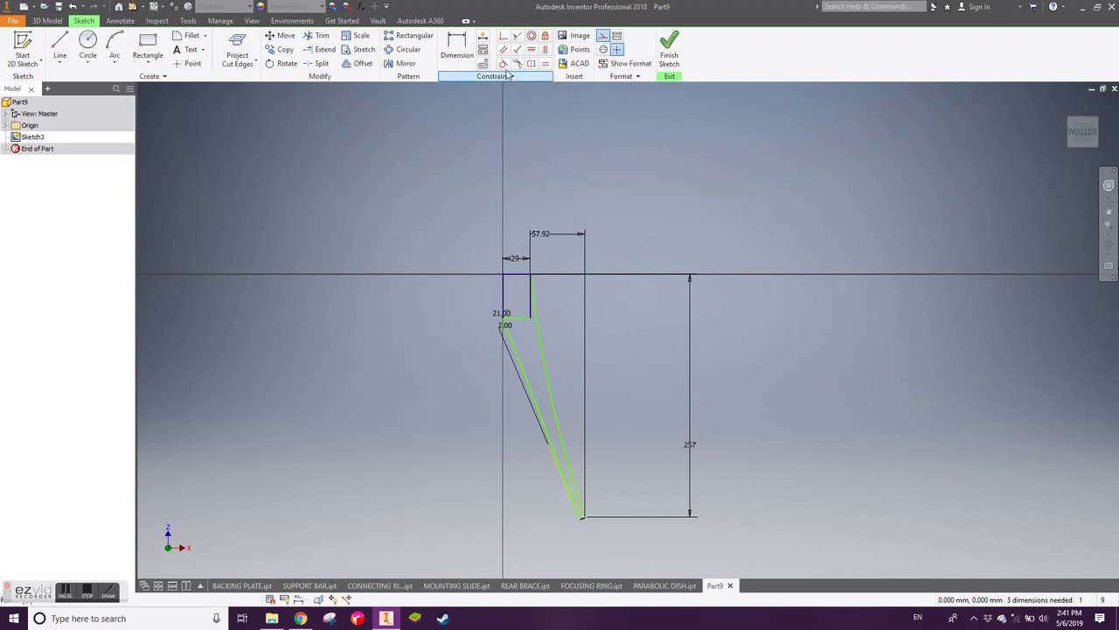
key(t)
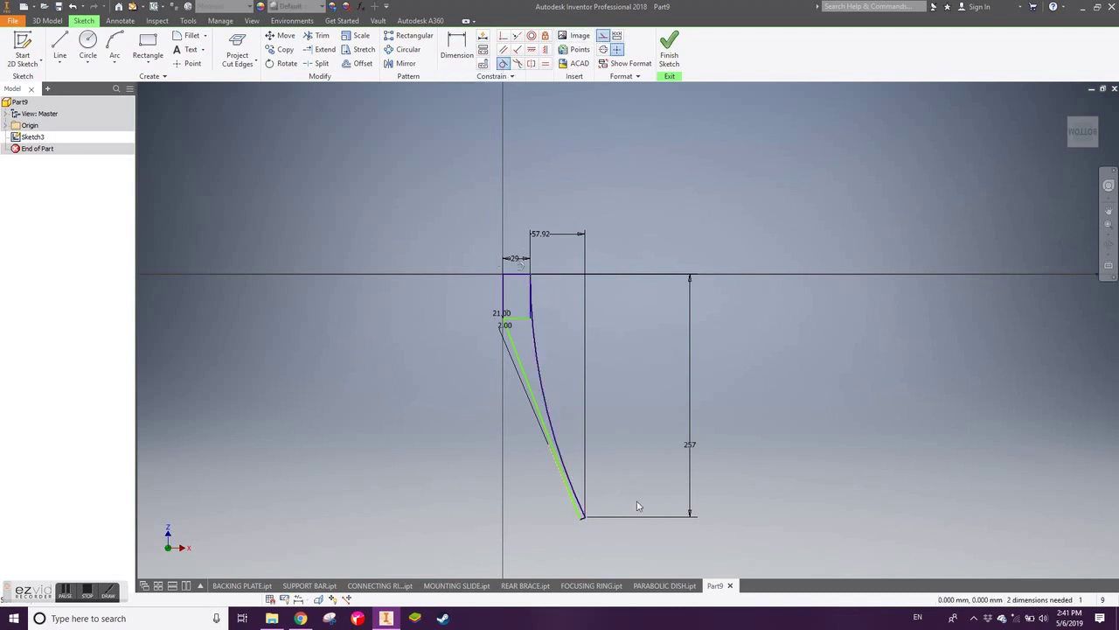
scroll(568, 503, up, 1)
scroll(549, 428, up, 1)
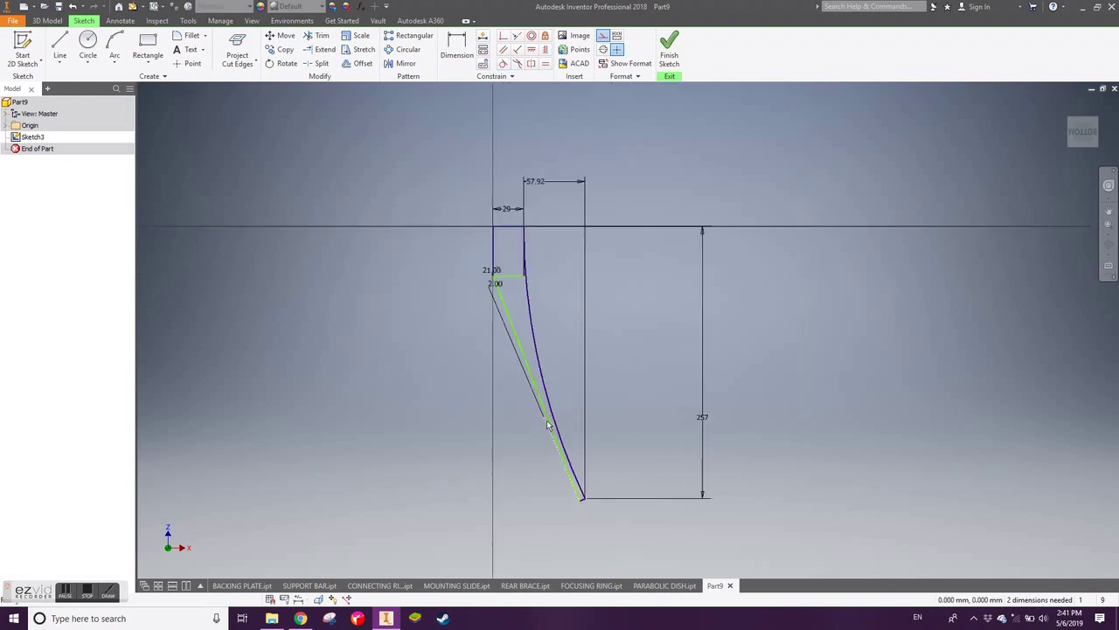
Give the slanted line an aligned length dimension of 222.
key(d)
click(542, 403)
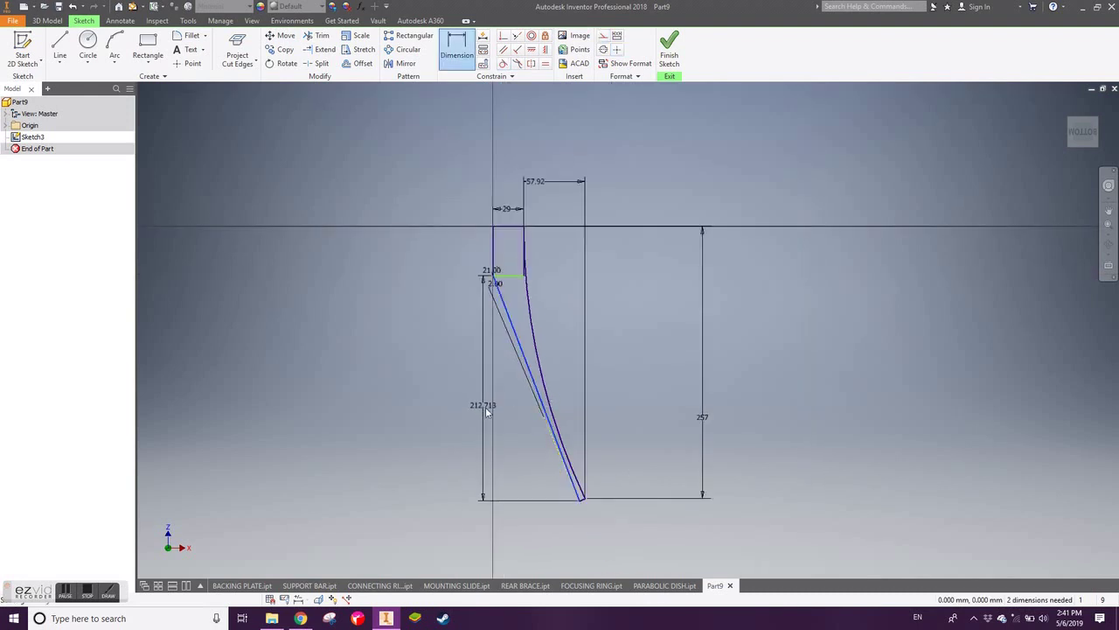
right_click(490, 411)
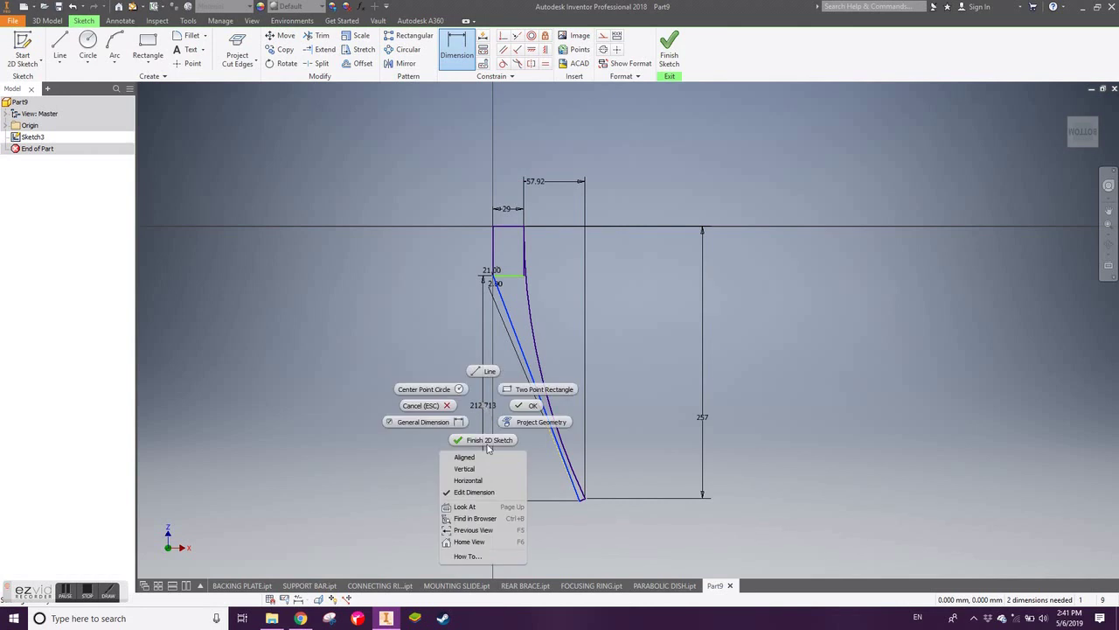
click(486, 457)
click(486, 459)
text(222)
key(Return)
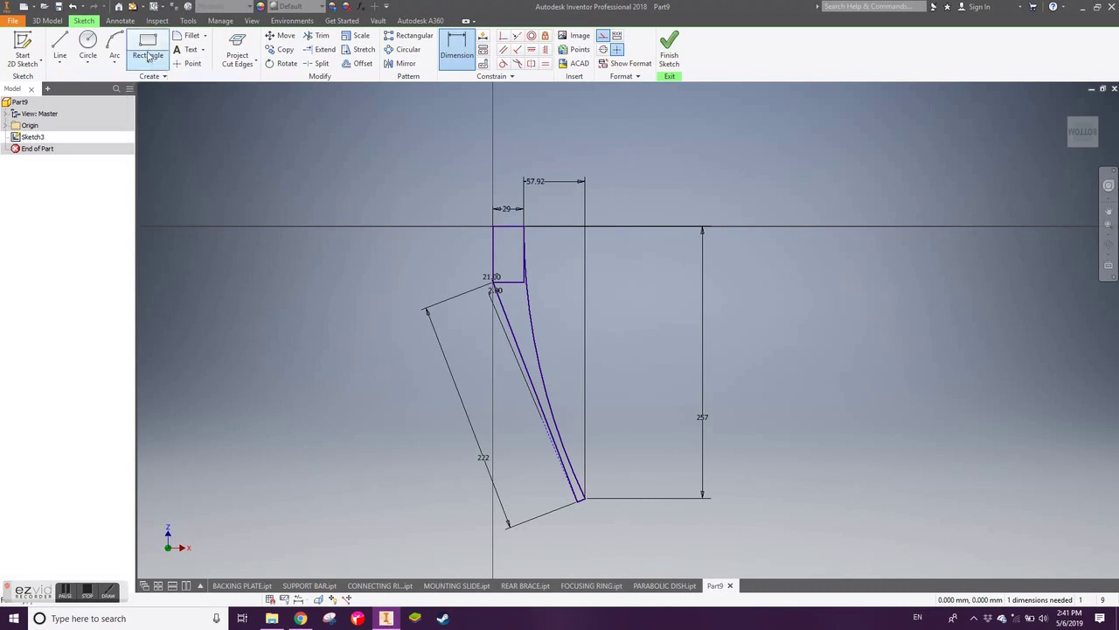
Draw a three-point centre rectangle across the bar's lower end.
click(153, 61)
click(166, 128)
click(153, 62)
click(168, 151)
scroll(616, 527, down, 2)
scroll(560, 490, down, 2)
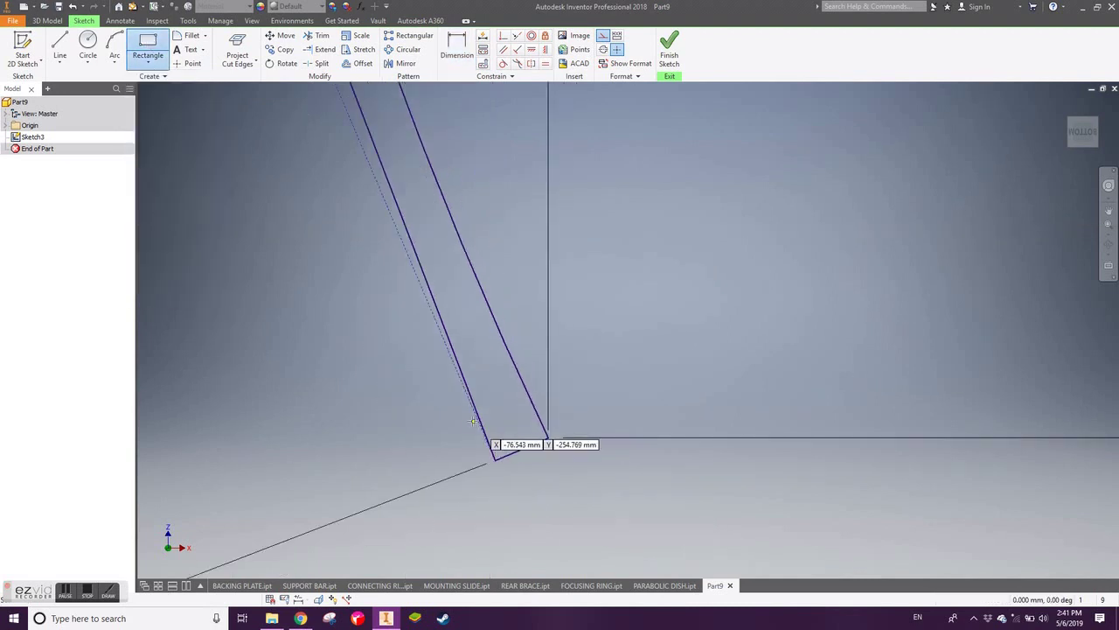
click(447, 448)
click(578, 388)
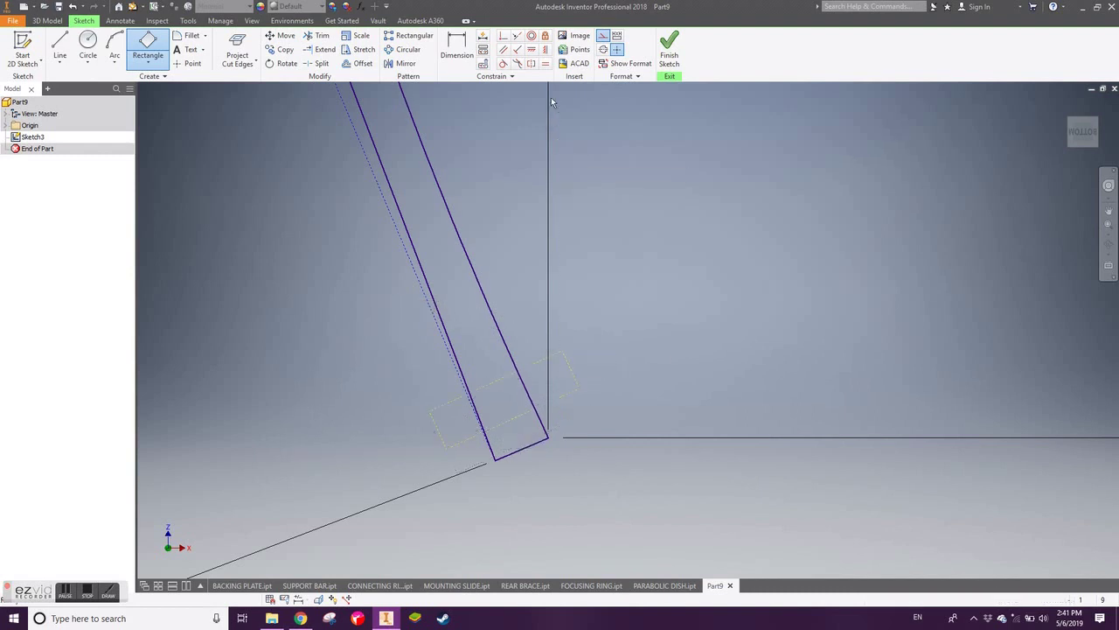
key(Escape)
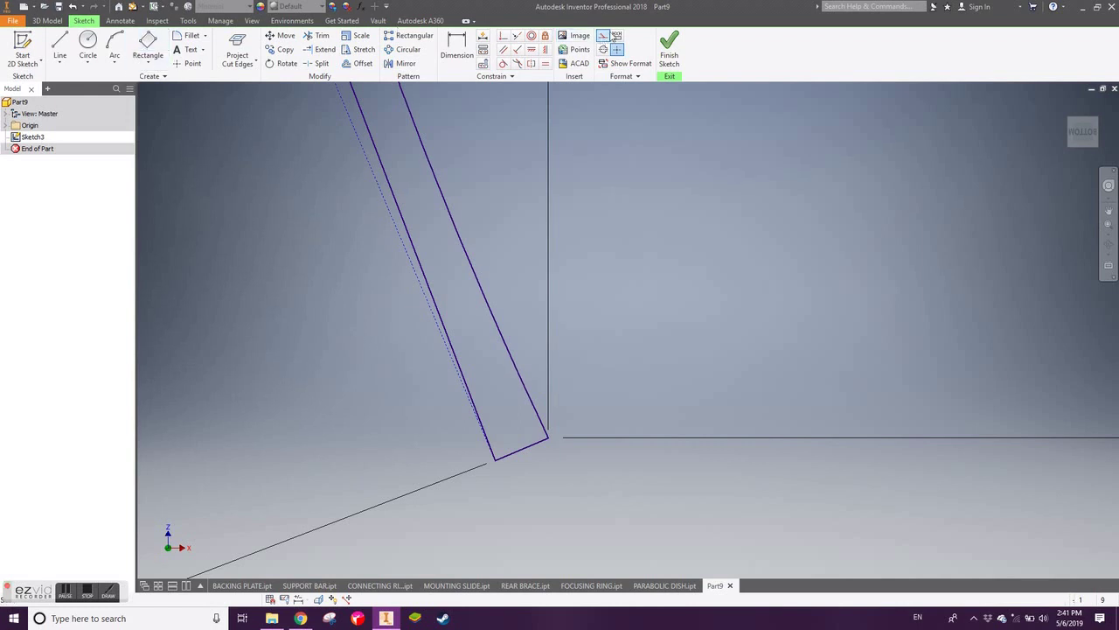
click(147, 45)
click(494, 458)
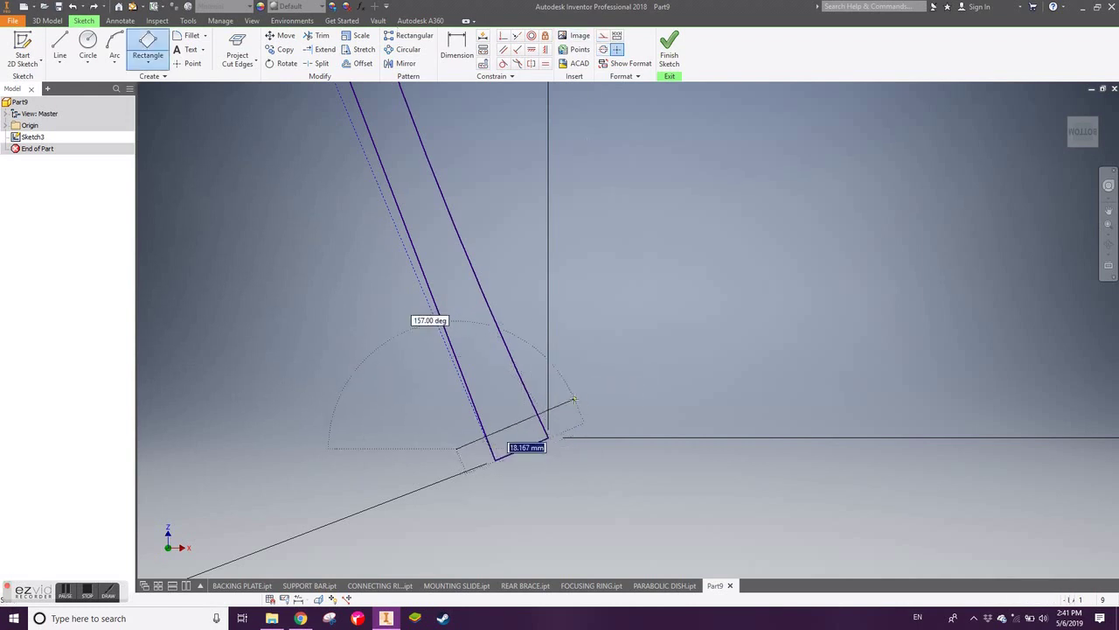
key(Escape)
click(562, 369)
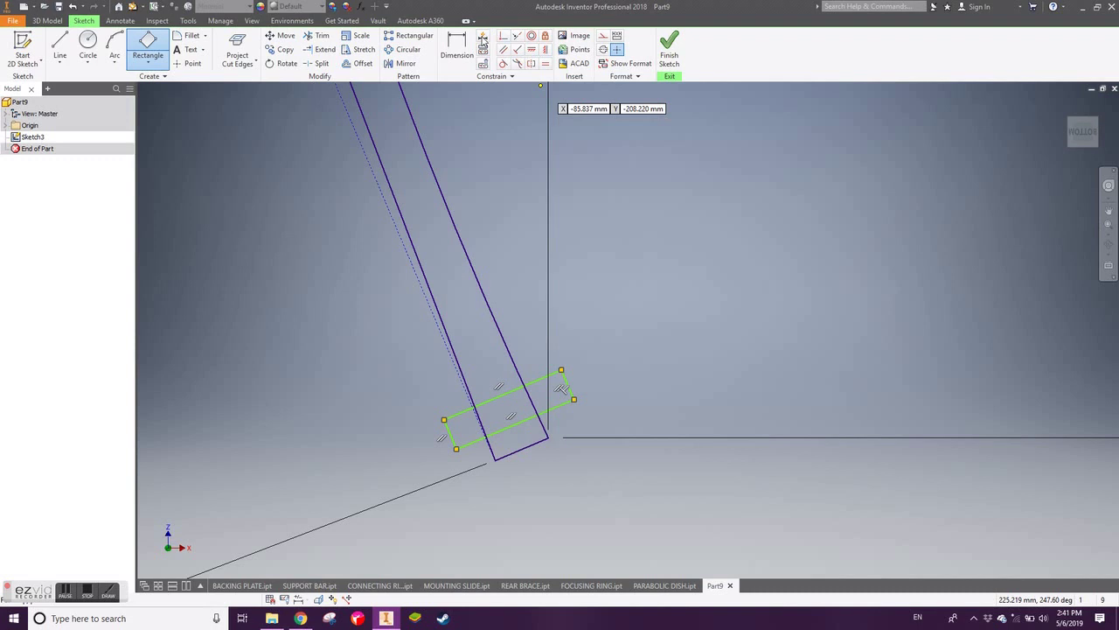
Dimension the rectangle's bottom edge to 9.3 and make it parallel to the bar end.
key(d)
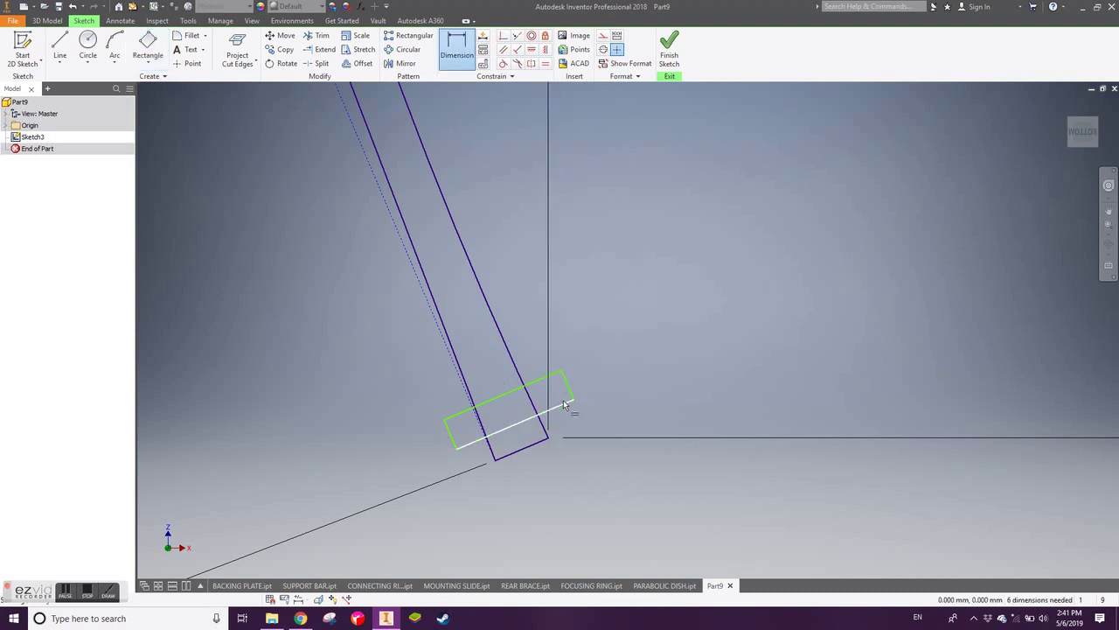
click(541, 449)
click(651, 392)
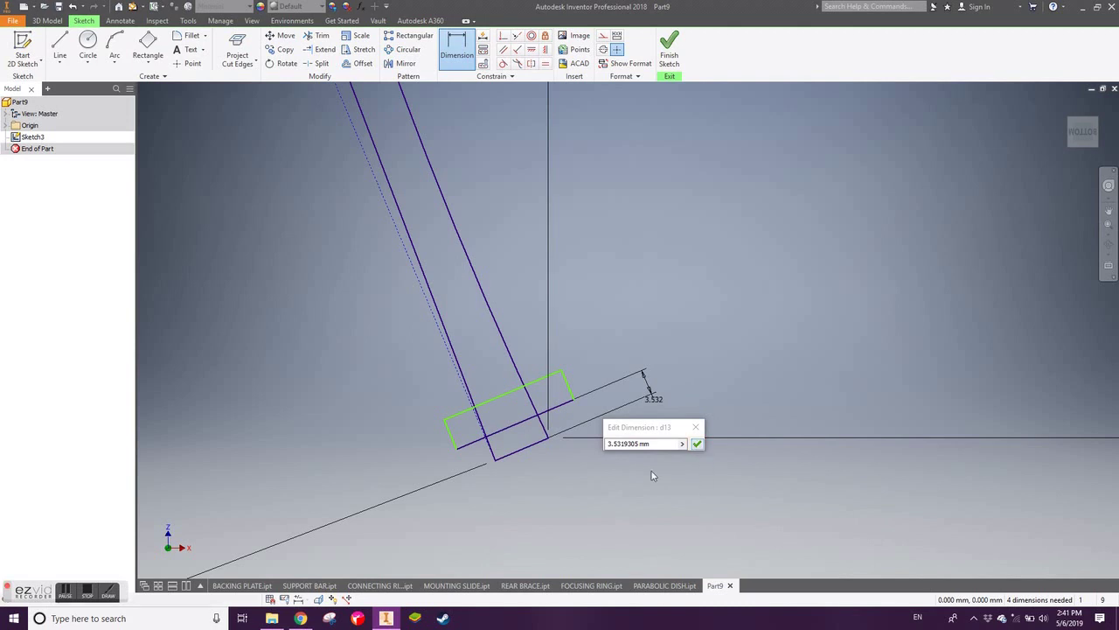
click(665, 430)
text(9.3)
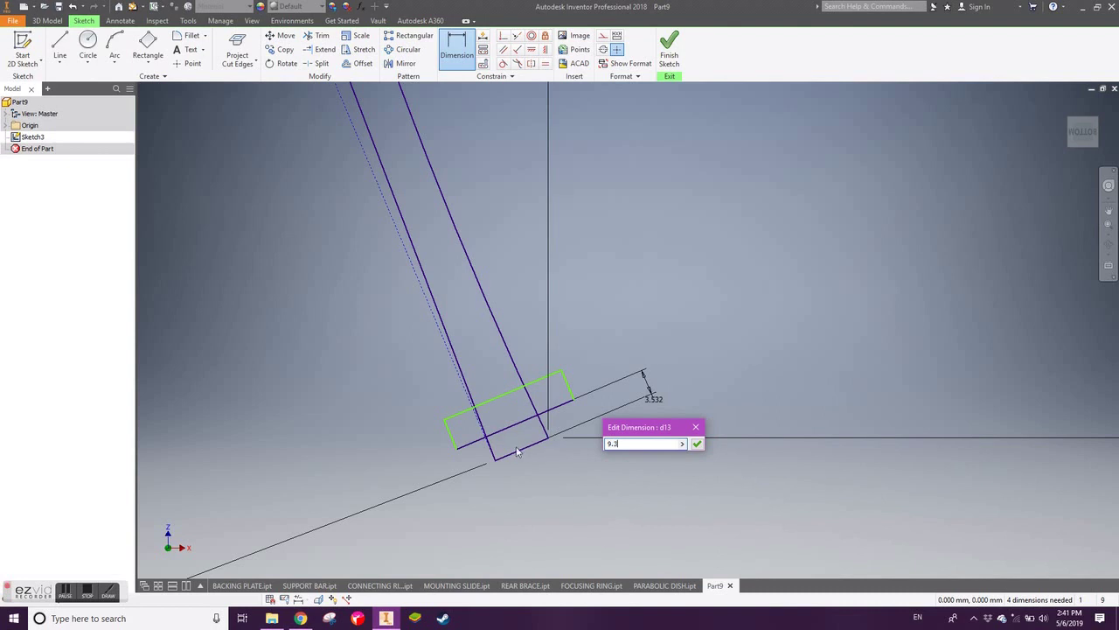
key(Return)
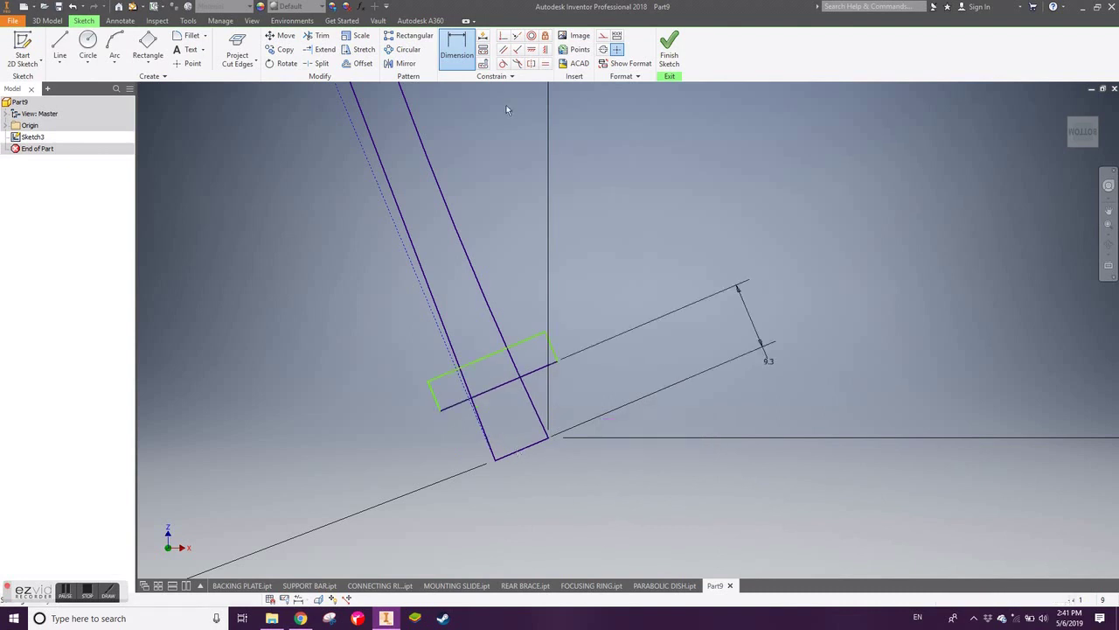
click(507, 385)
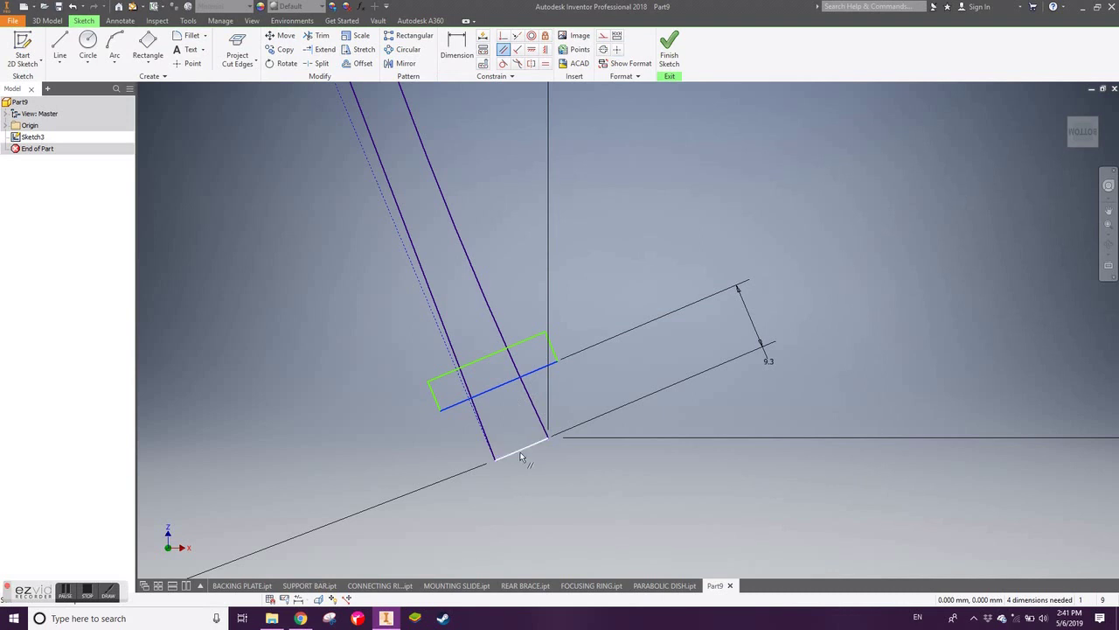
click(520, 455)
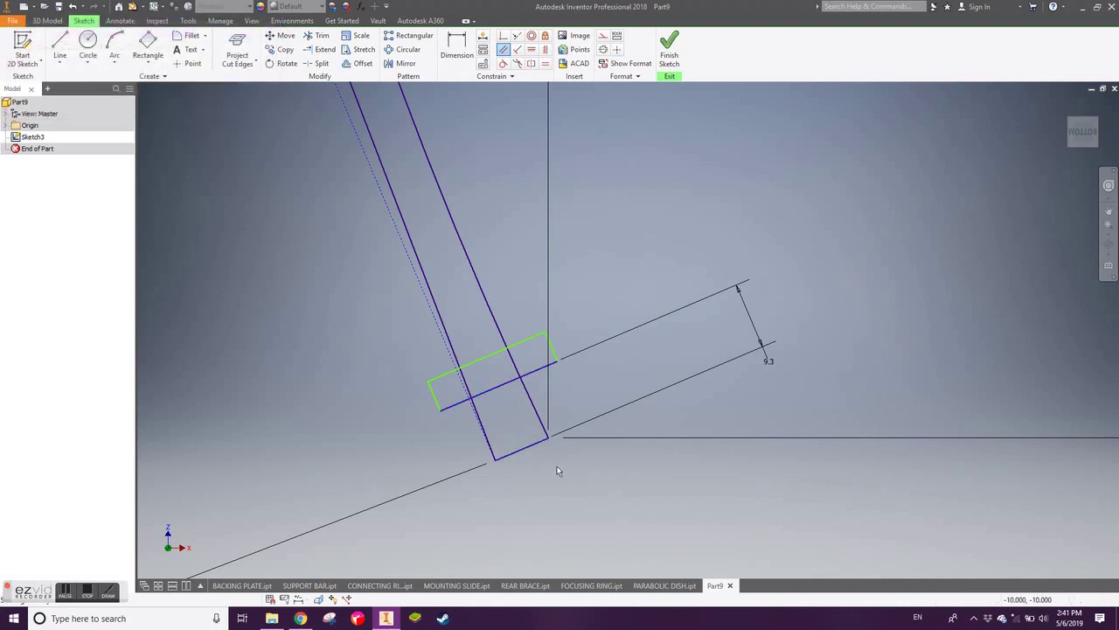
Add a 2.5 aligned dimension to the rectangle's short right edge.
key(d)
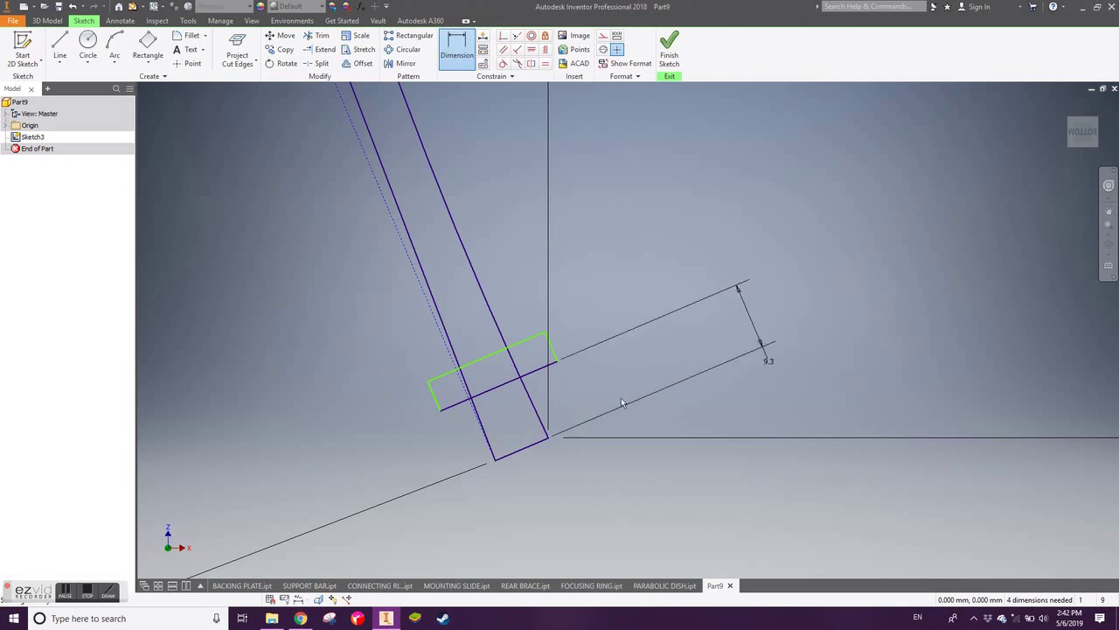
click(552, 355)
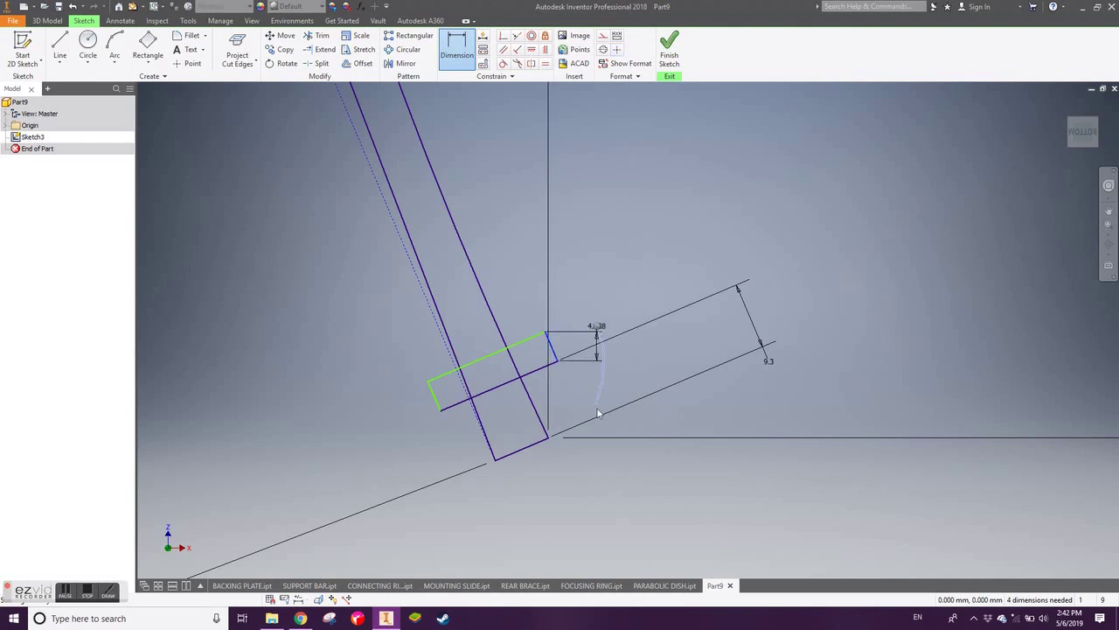
right_click(603, 352)
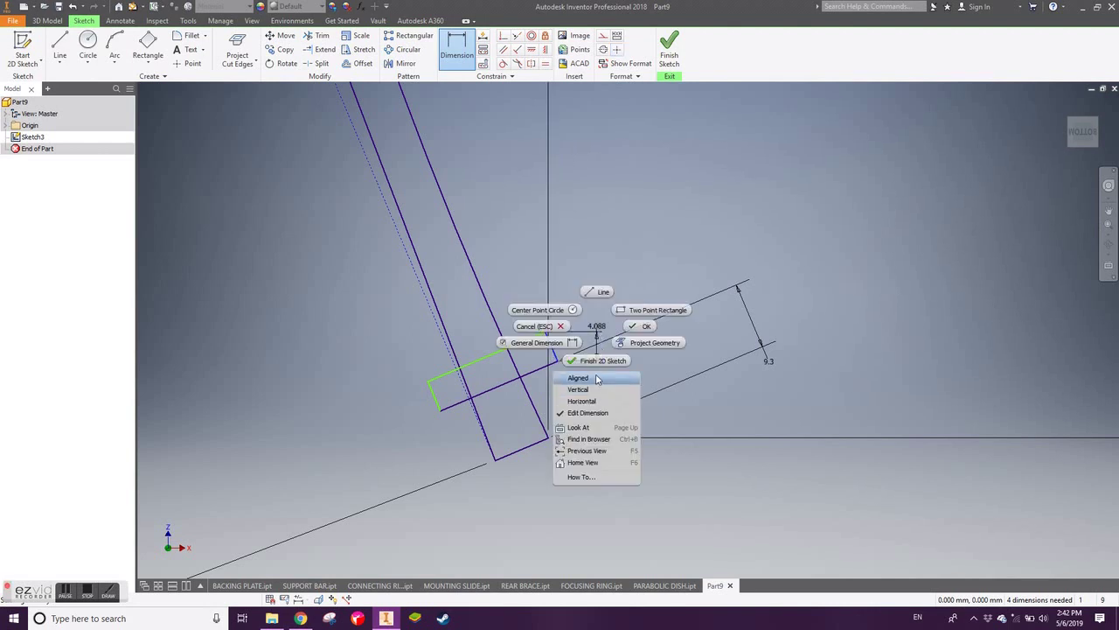
click(599, 378)
click(612, 321)
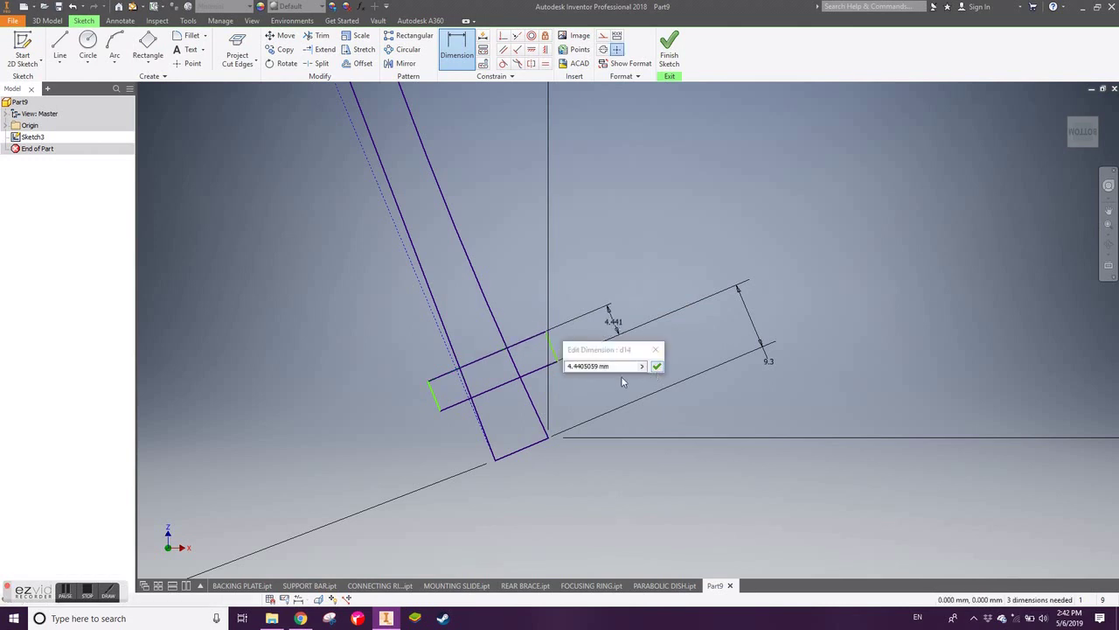
text(2.5)
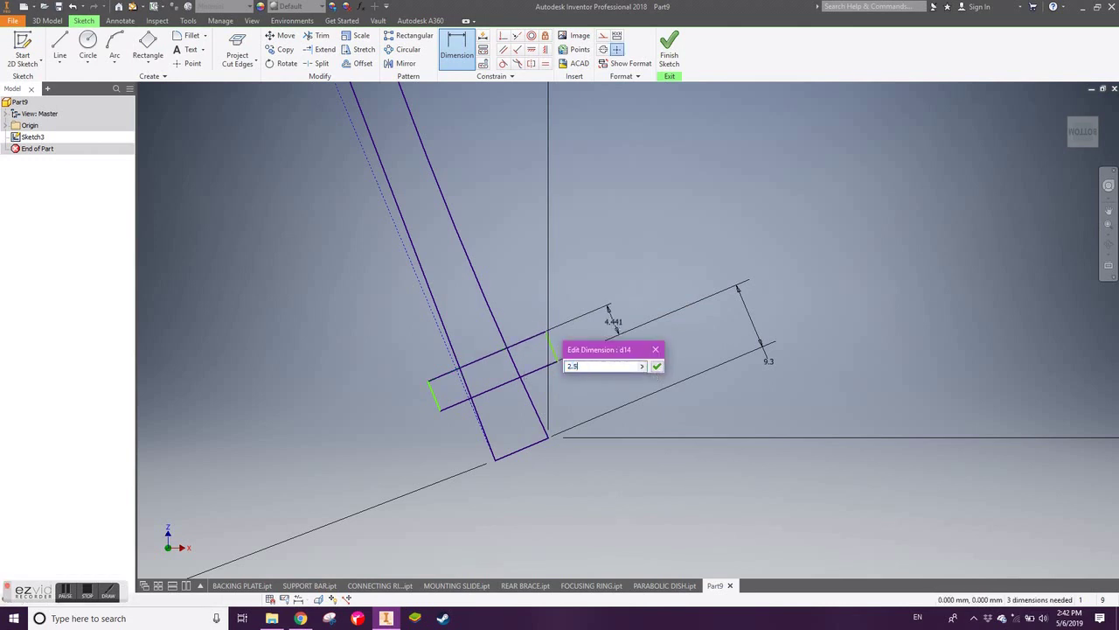
key(Return)
scroll(527, 350, up, 4)
middle_drag(517, 284, 546, 437)
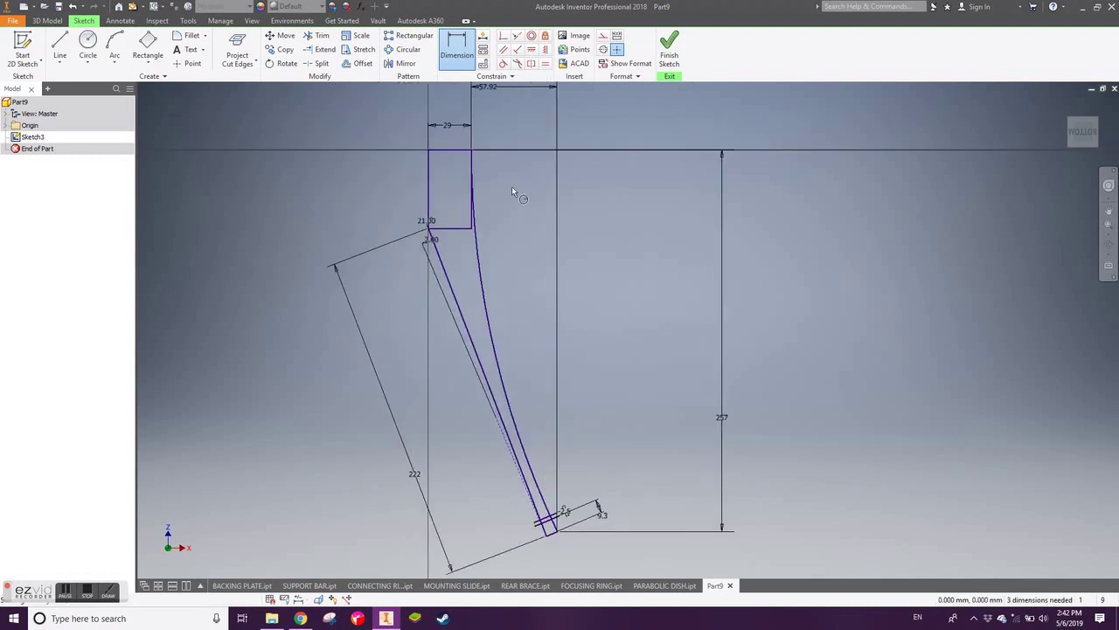
middle_drag(496, 238, 492, 300)
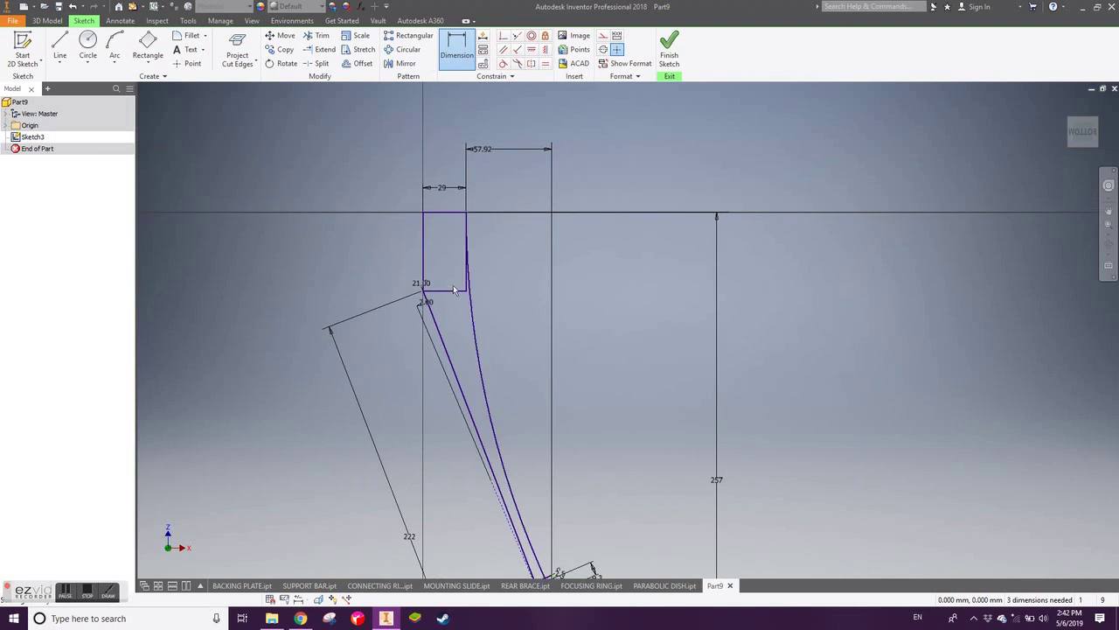
Finish the sketch and extrude the arm profile symmetrically 12.5 mm into Extrusion1.
click(669, 48)
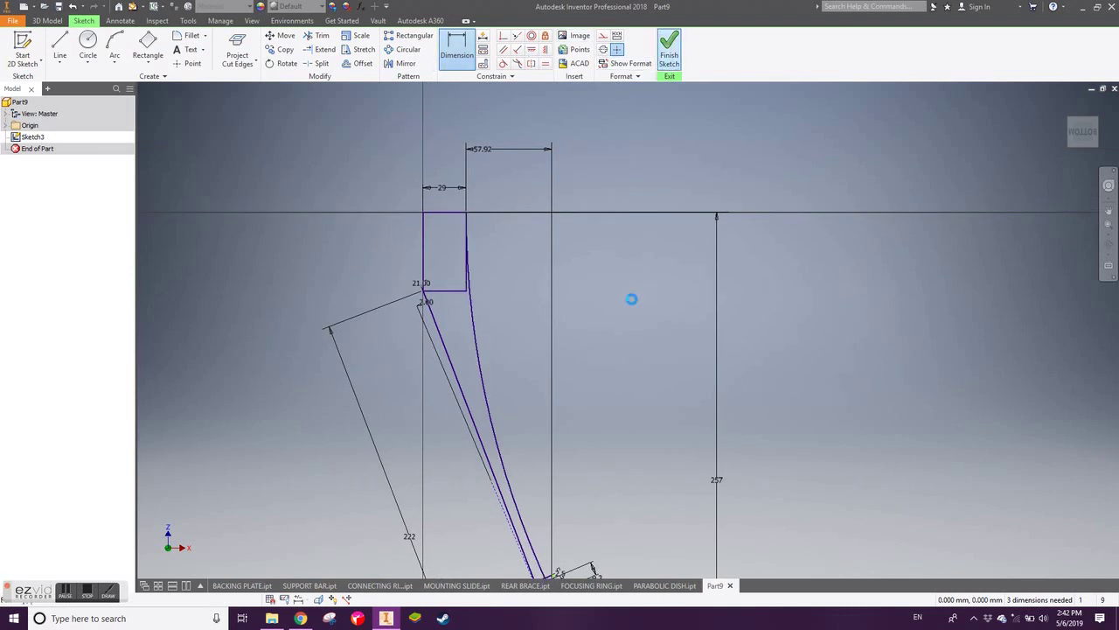
key(e)
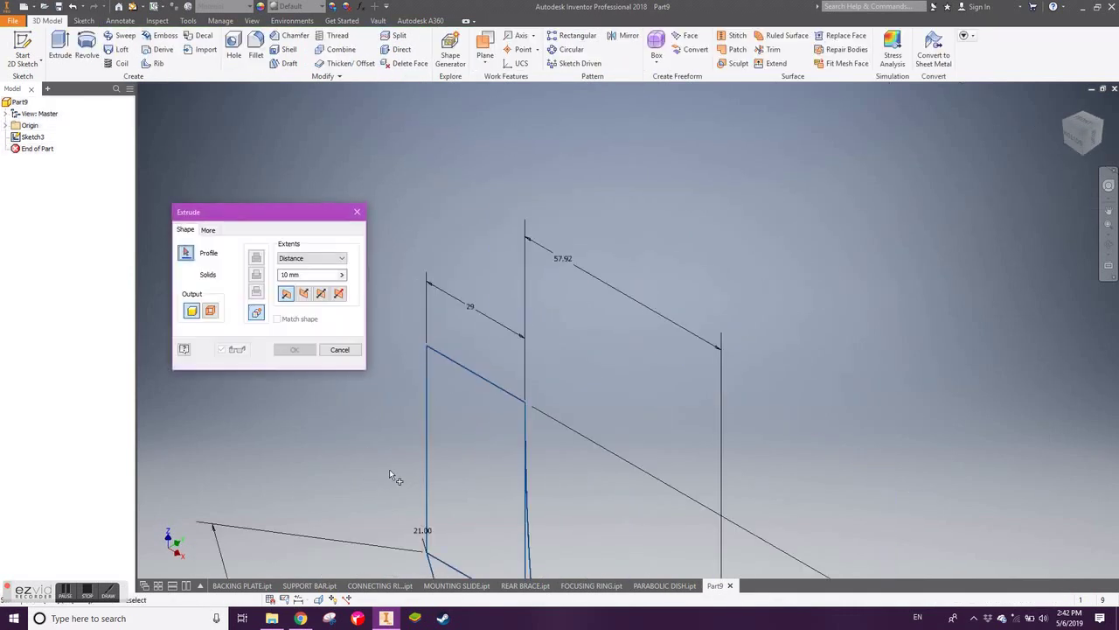
click(513, 268)
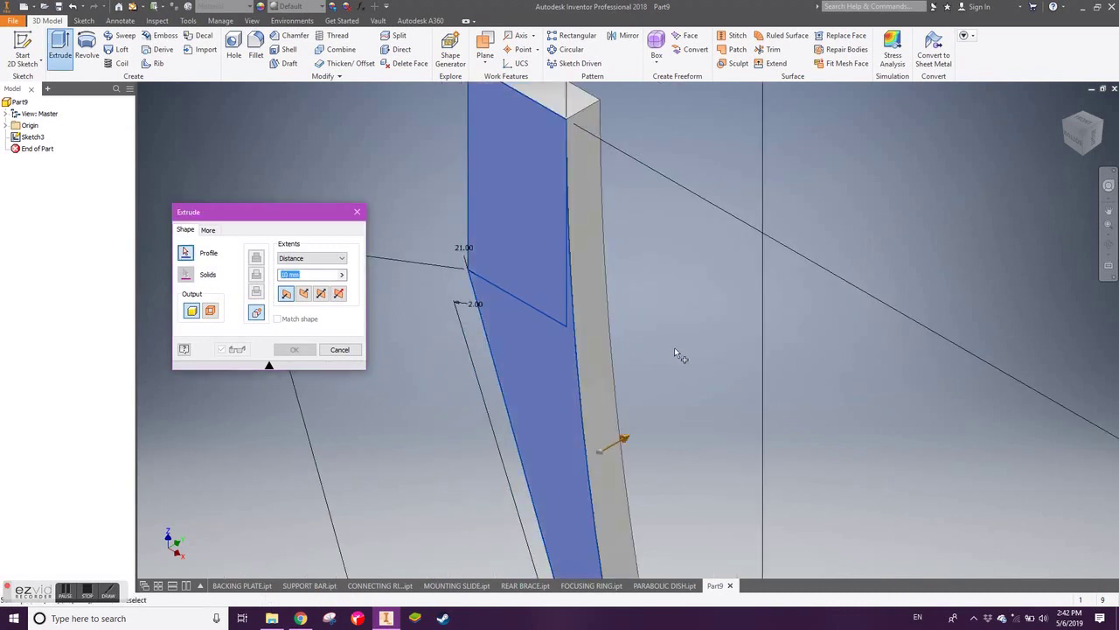
click(321, 293)
click(314, 278)
text(12.5)
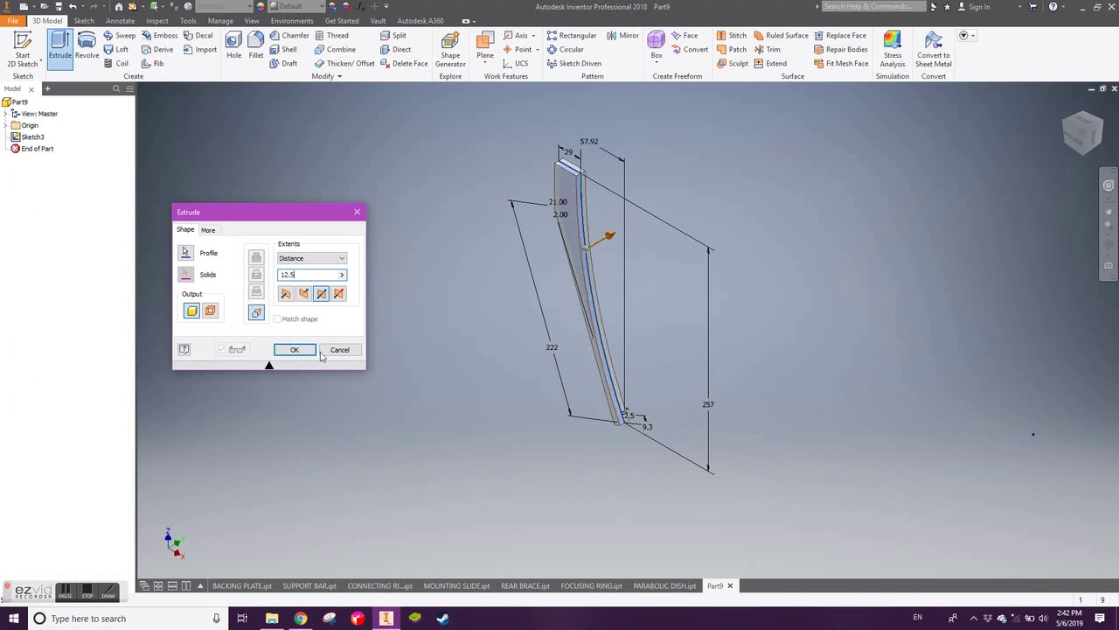
click(301, 351)
click(5, 149)
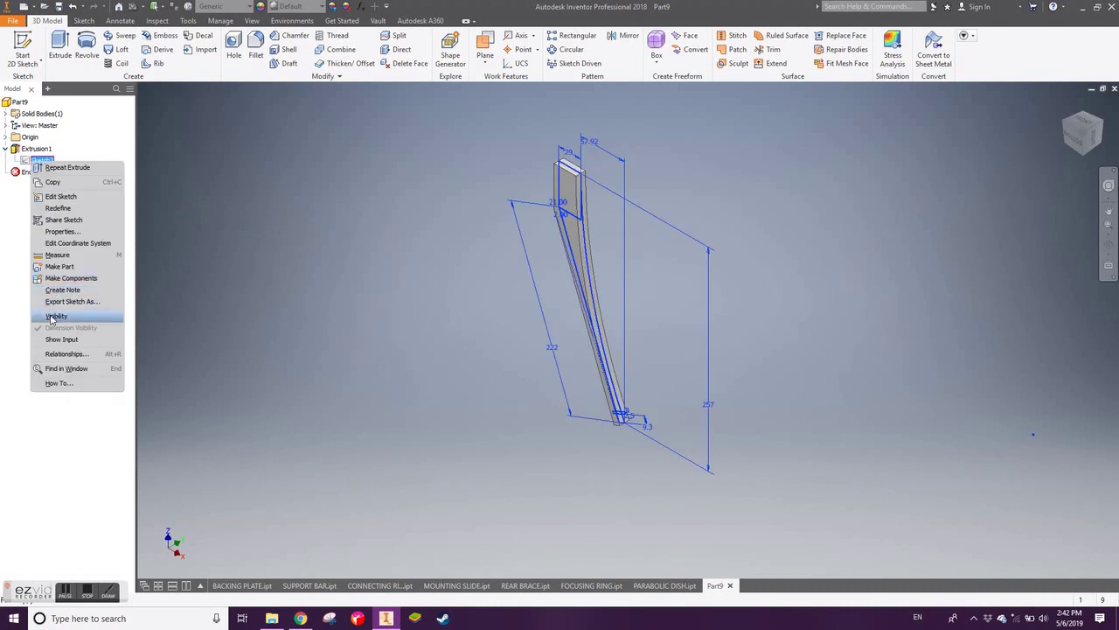
Show Sketch3 and revolve the small rectangle about the vertical line into Revolution1.
click(53, 315)
key(r)
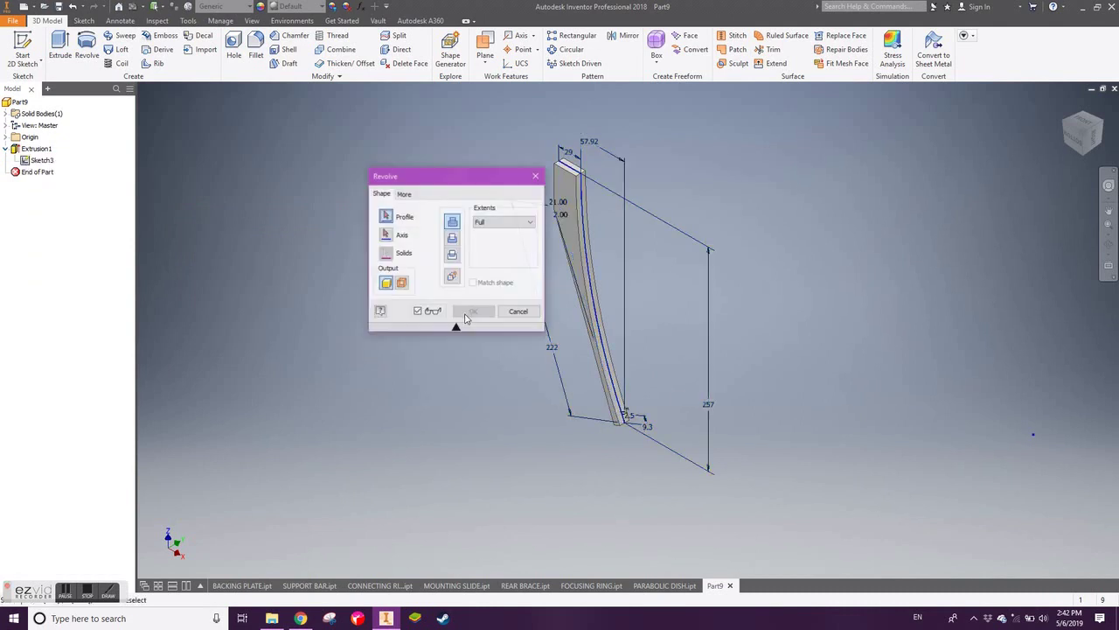
scroll(630, 449, up, 3)
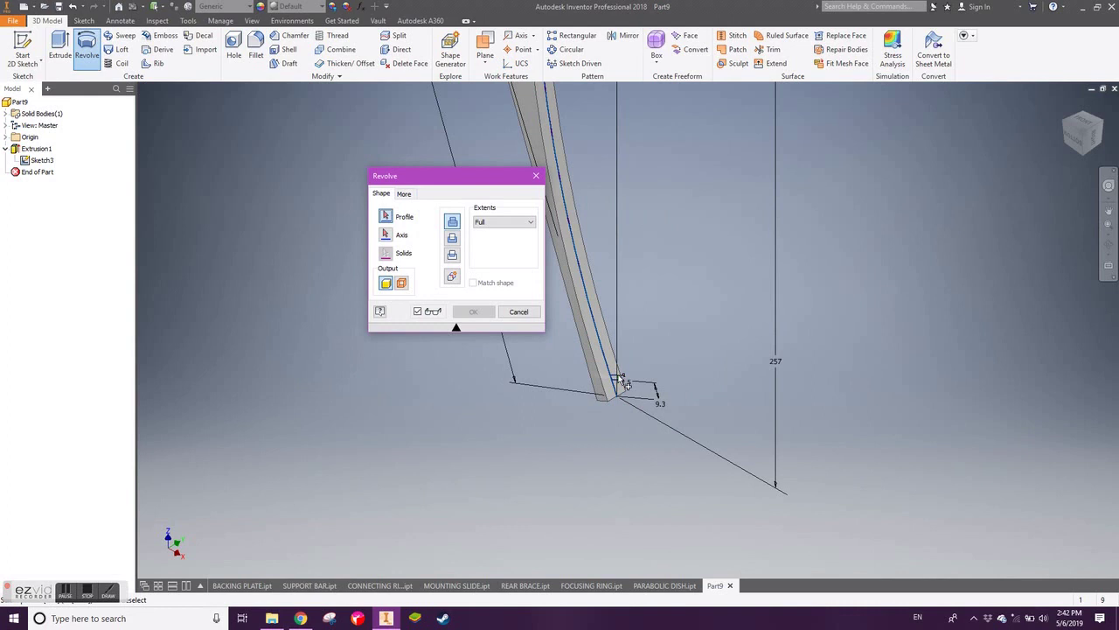
click(607, 382)
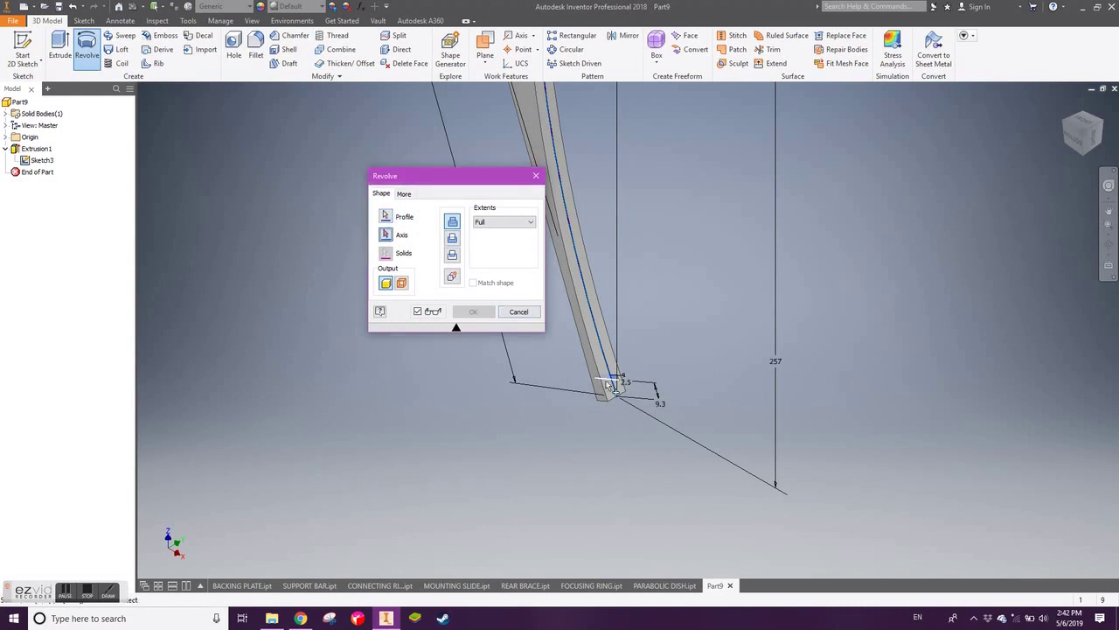
click(616, 383)
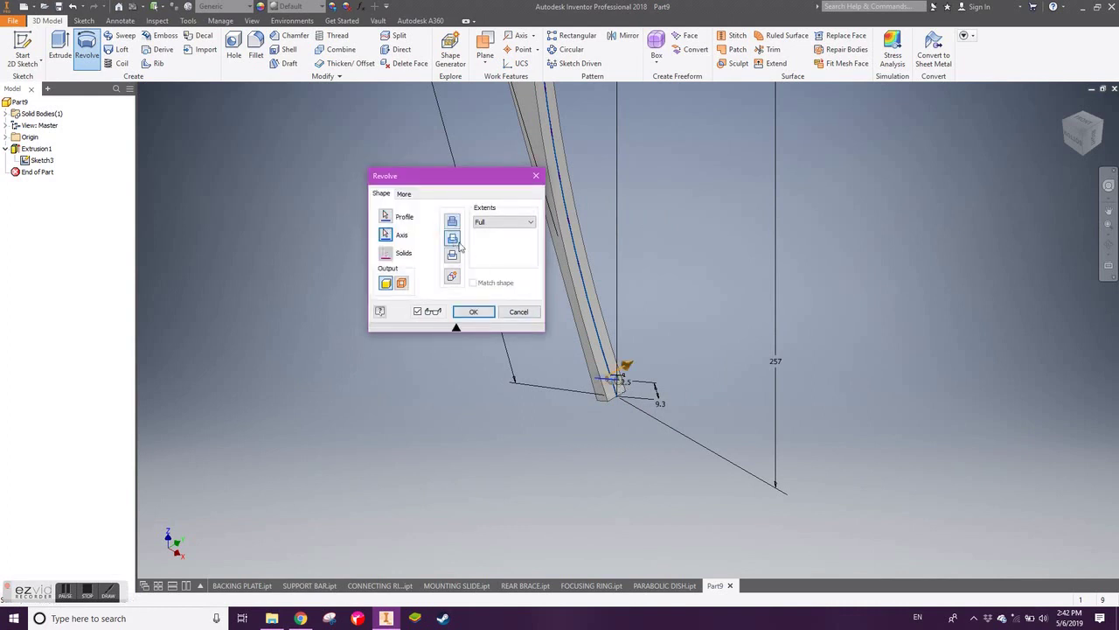
scroll(632, 385, up, 5)
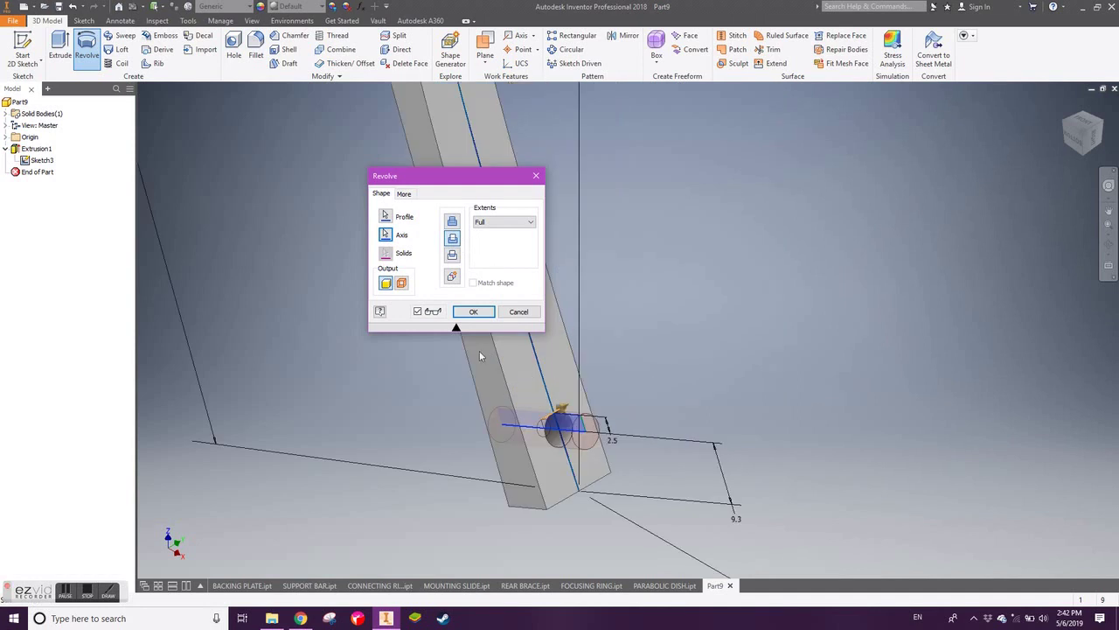
click(473, 311)
scroll(631, 259, down, 3)
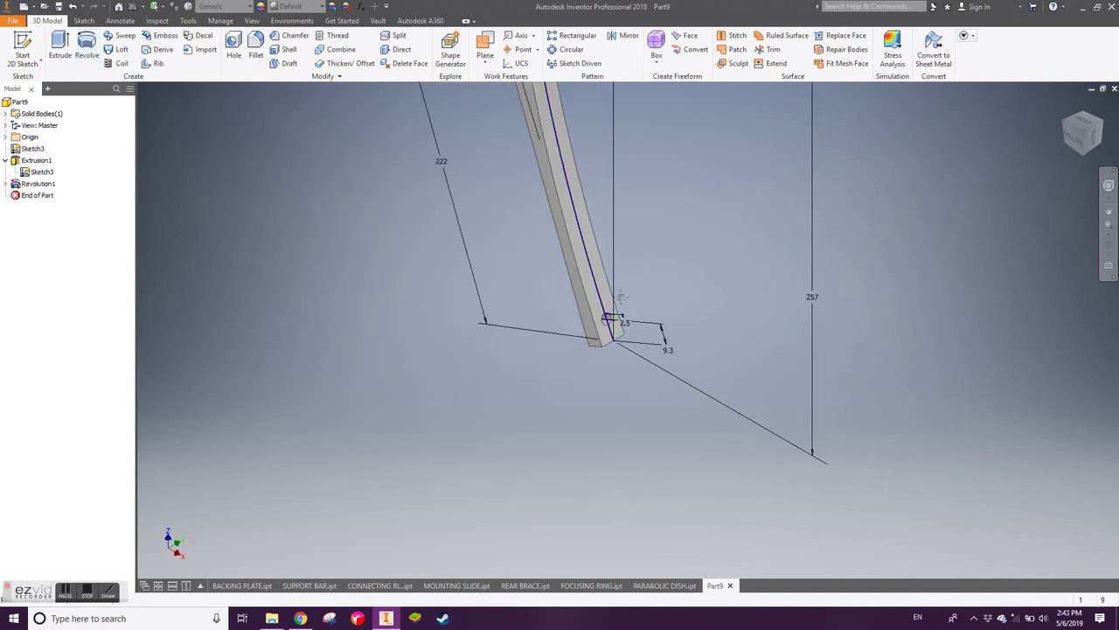
scroll(621, 297, down, 2)
scroll(542, 475, down, 2)
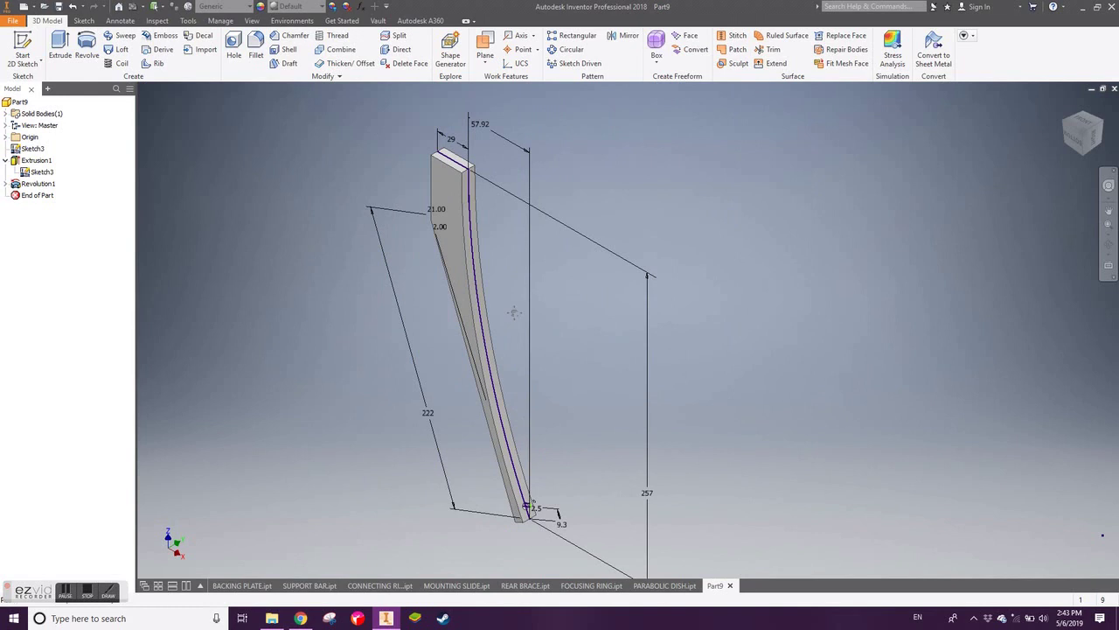
middle_drag(464, 208, 464, 274)
click(464, 267)
Start a sketch on the arm face, project its edges and offset the outline 3.8 inward.
click(506, 251)
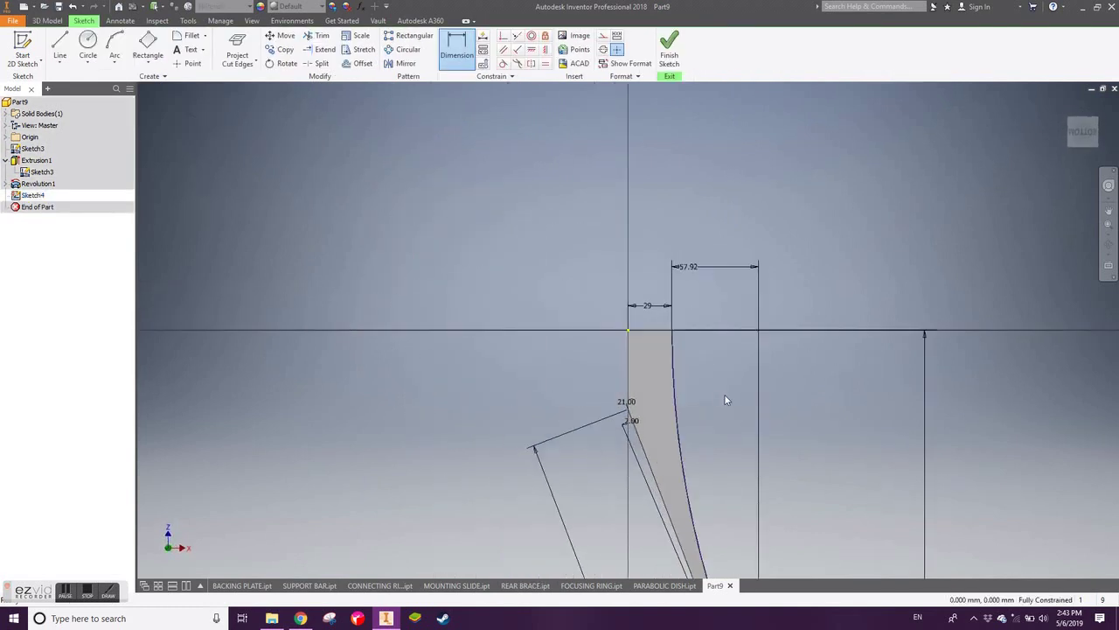
middle_drag(725, 399, 574, 291)
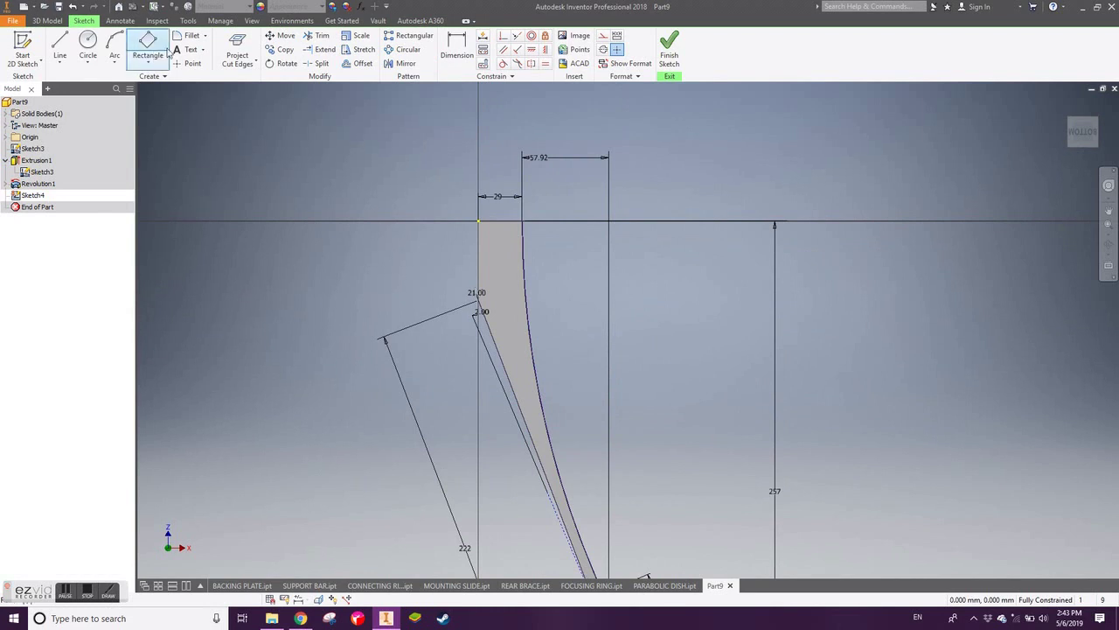
click(238, 56)
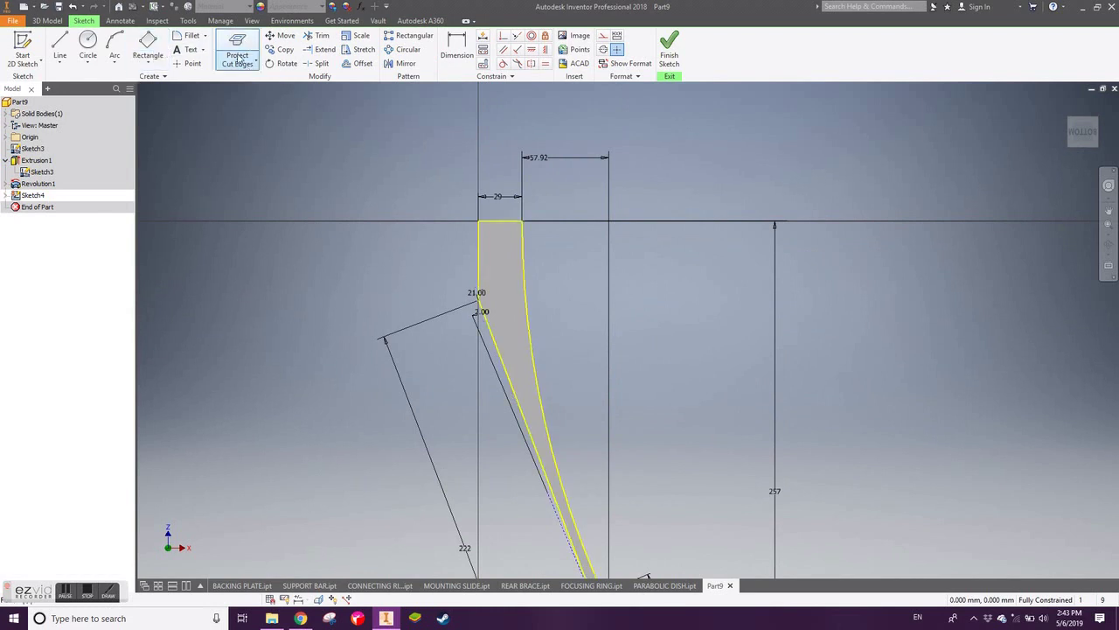
click(360, 63)
click(512, 226)
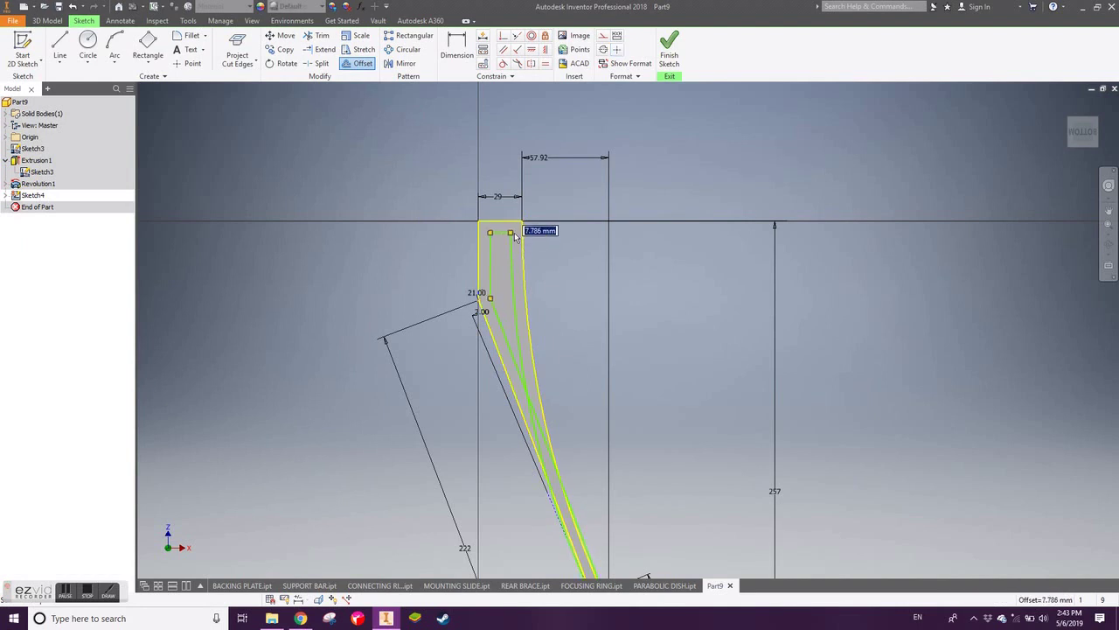
text(3.)
key(Return)
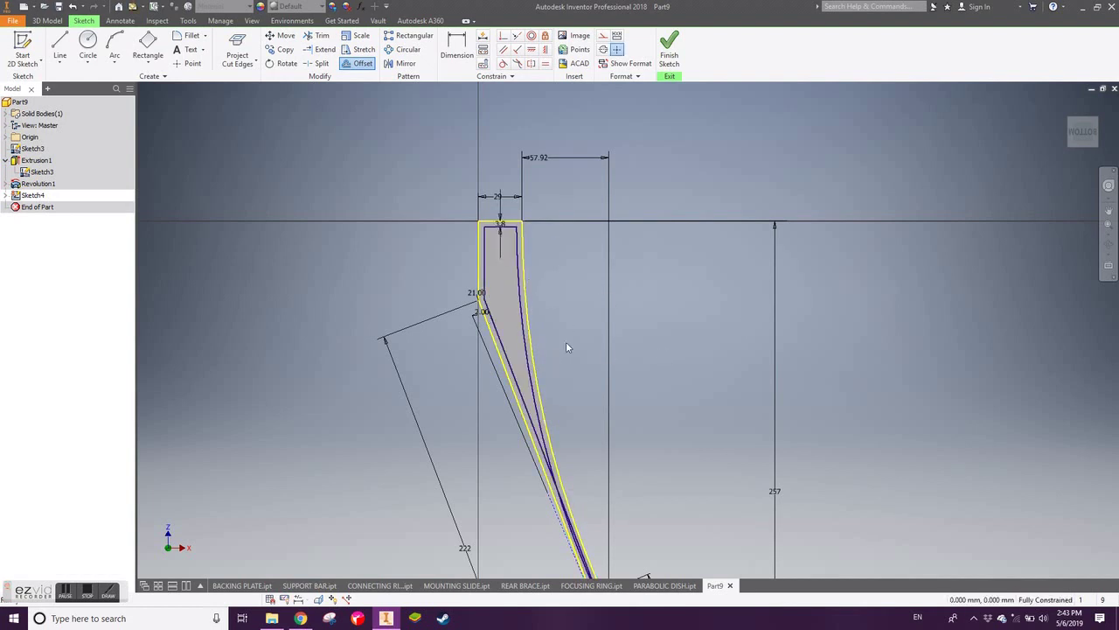
key(Escape)
Return to a flat face-on view zoomed in on the arm's top end.
scroll(557, 329, up, 3)
scroll(595, 322, down, 2)
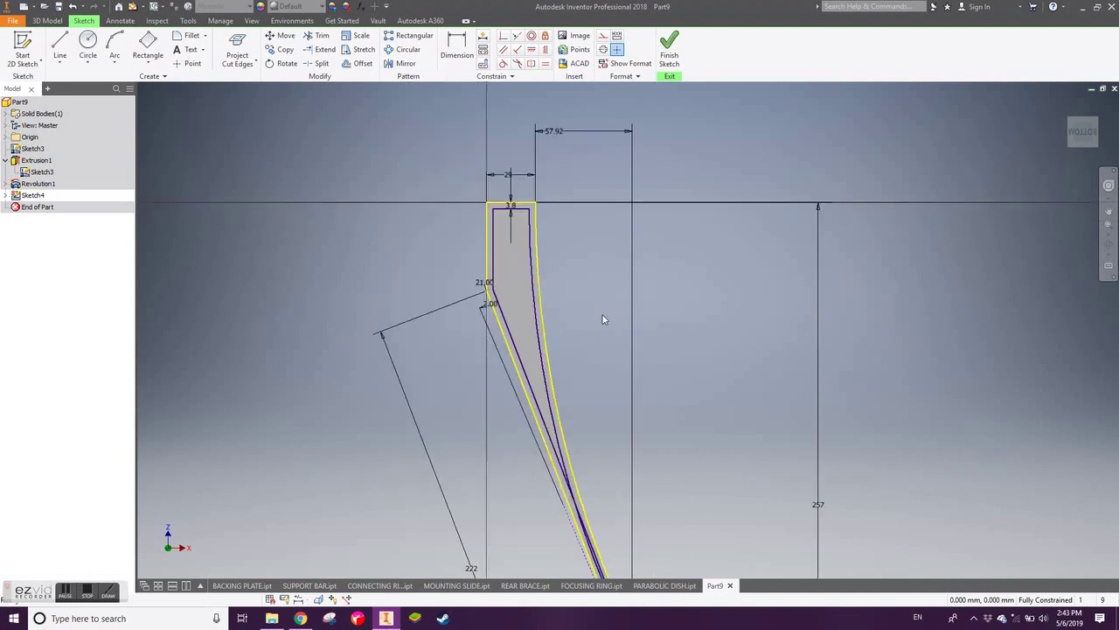
mouse_move(562, 294)
shift+middle_down()
mouse_move(532, 297)
mouse_move(555, 307)
shift+middle_up()
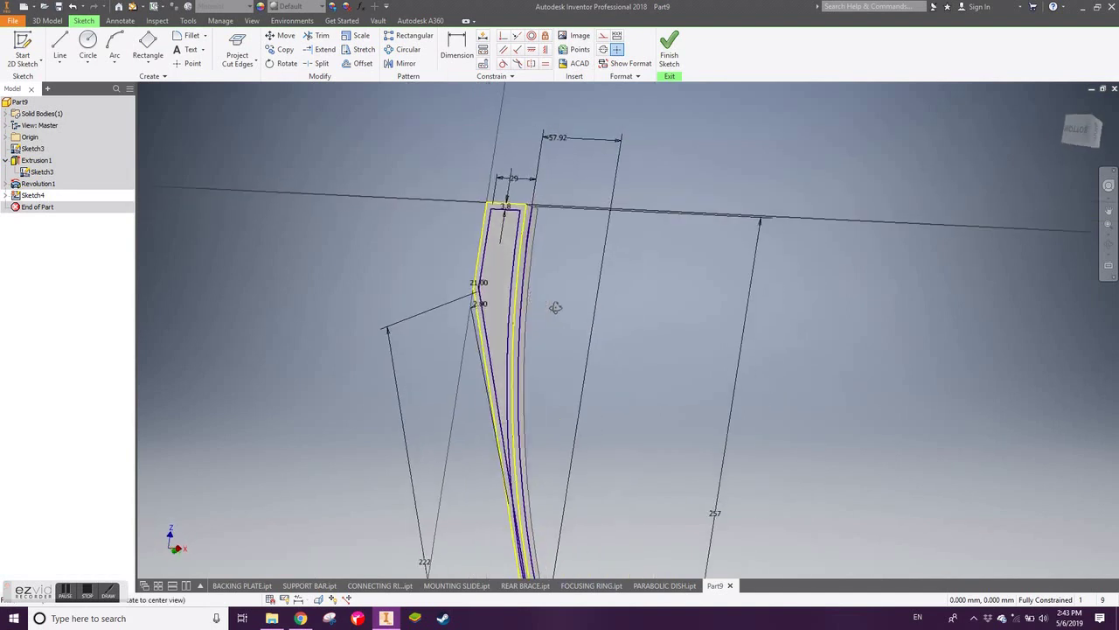
key(F5)
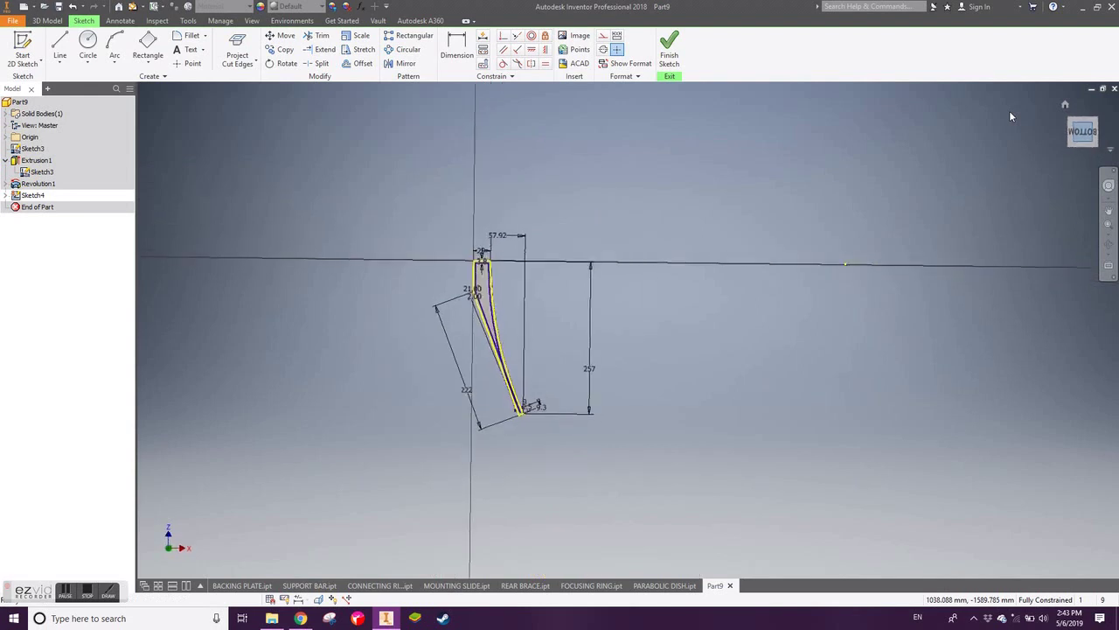
scroll(481, 280, up, 2)
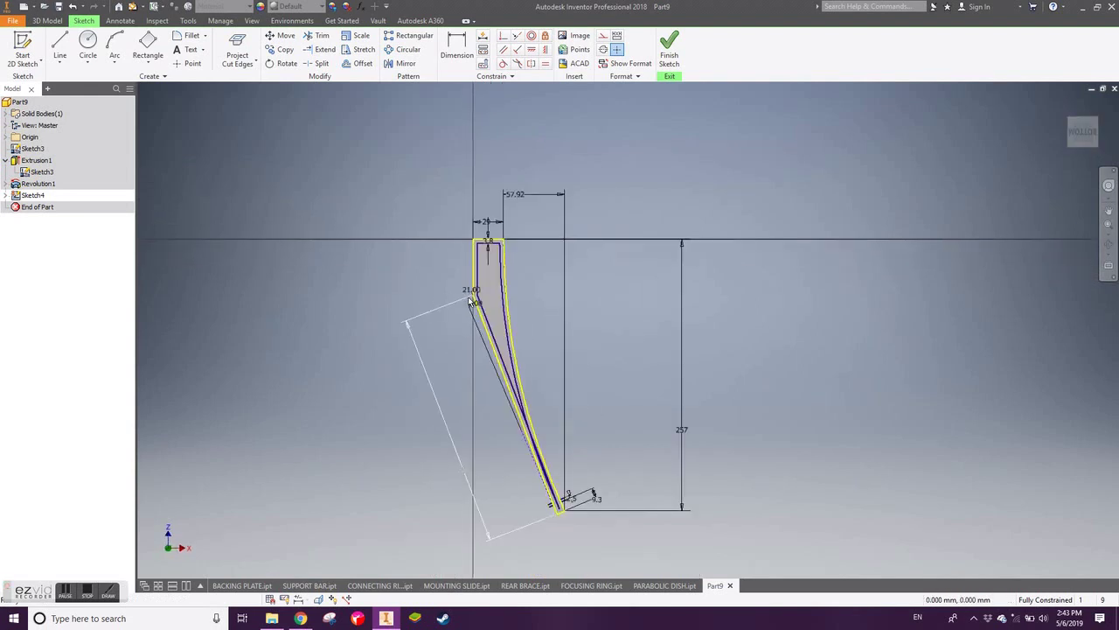
scroll(516, 279, up, 3)
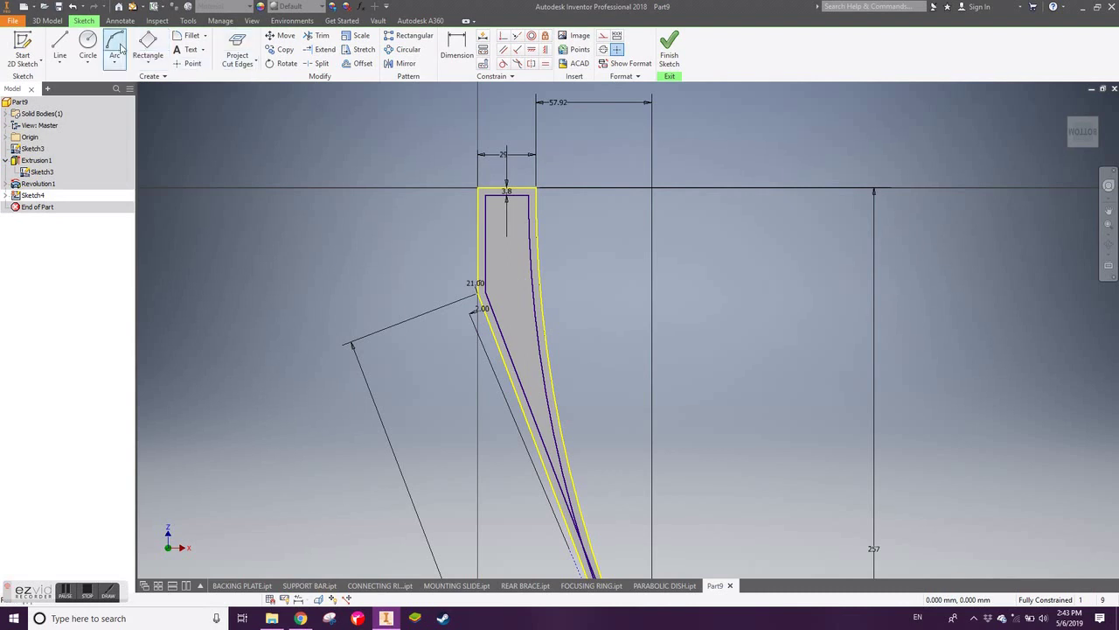
Draw a 6 mm circle tangent to both inner lines of the arm.
click(87, 41)
click(522, 346)
key(Return)
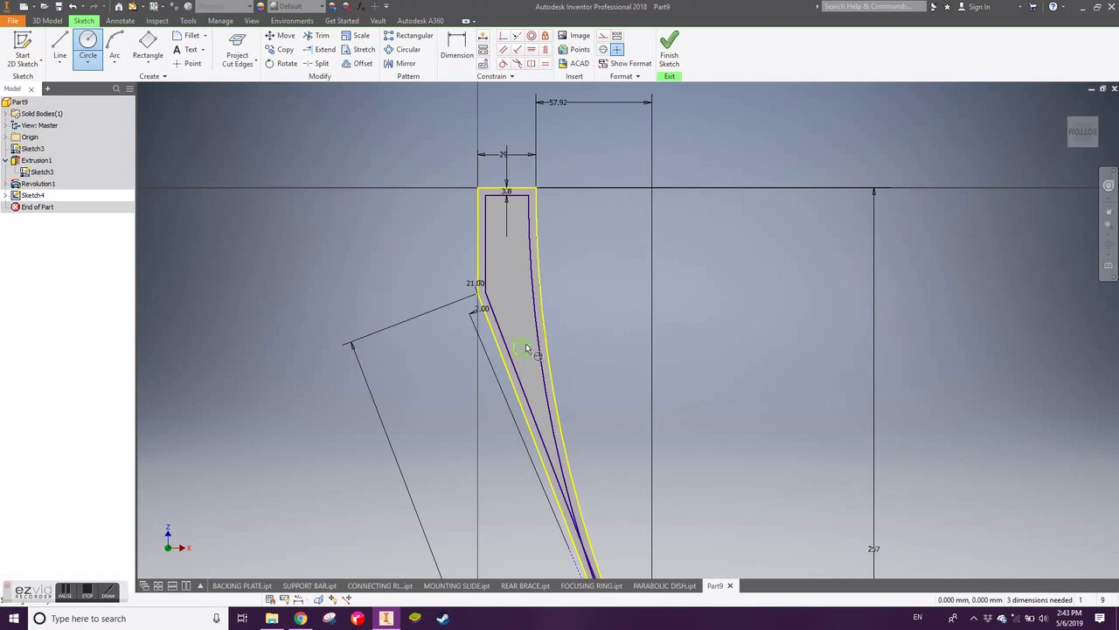
key(d)
double_click(601, 312)
text(4)
key(Return)
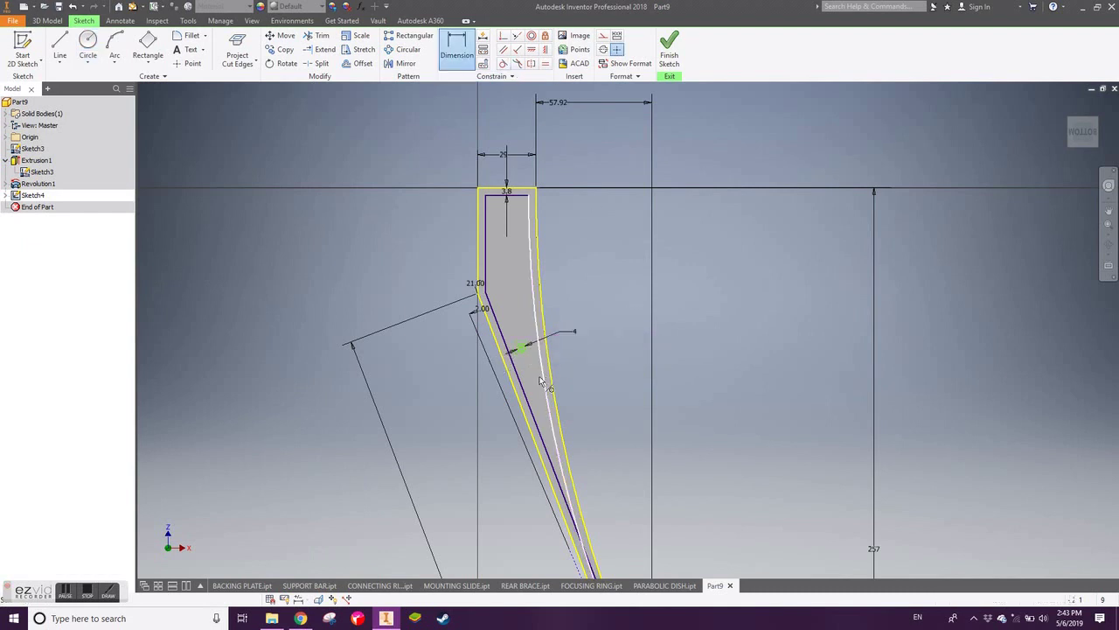
key(t)
click(522, 349)
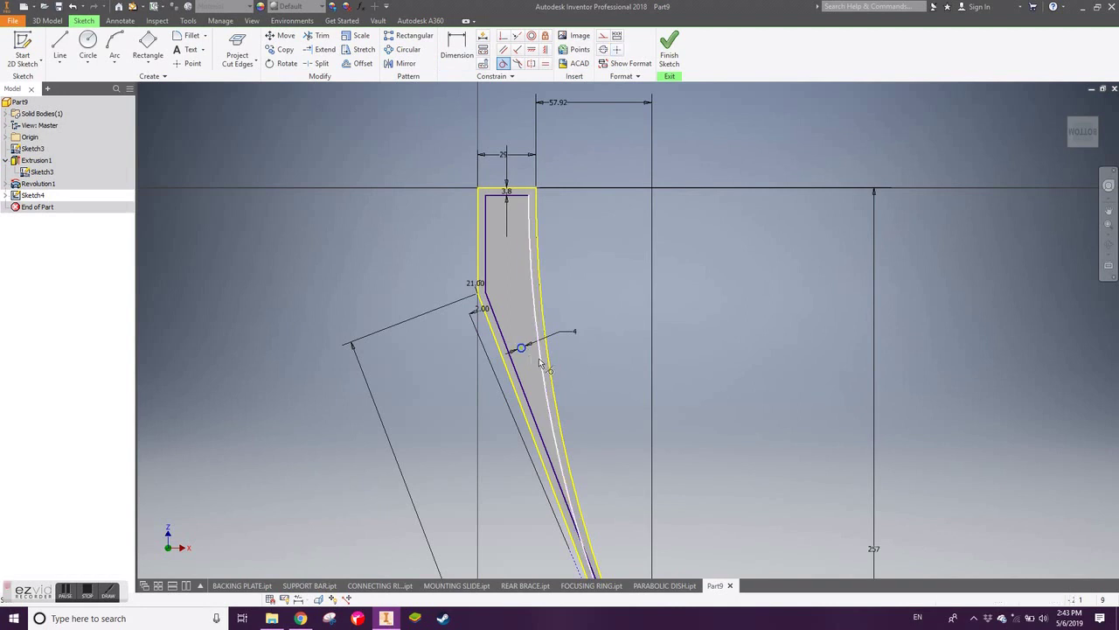
click(537, 351)
click(535, 350)
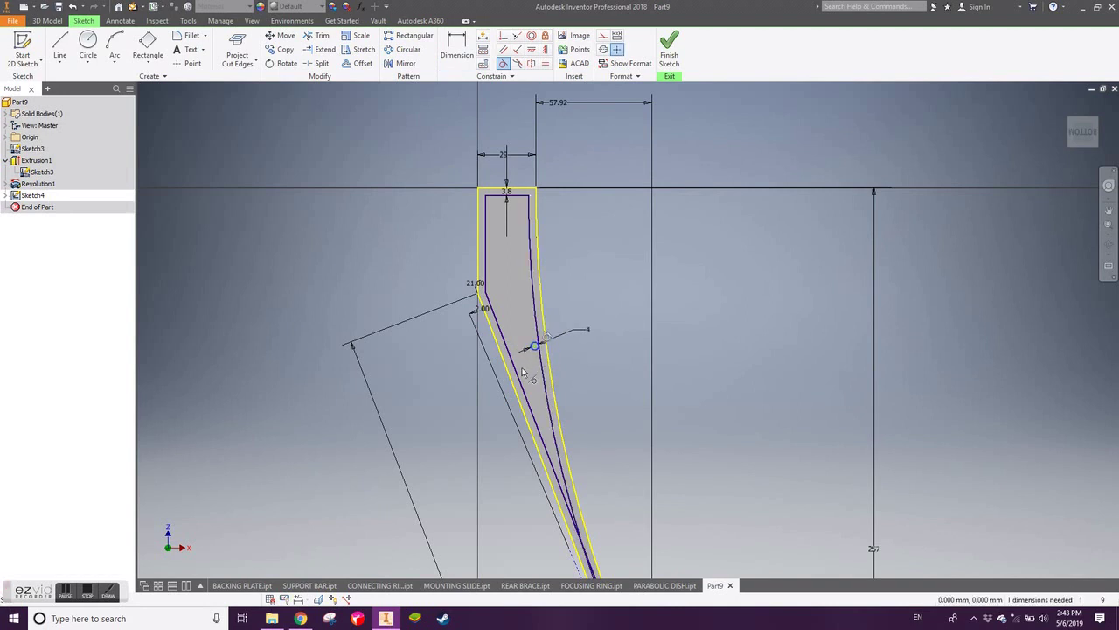
click(522, 378)
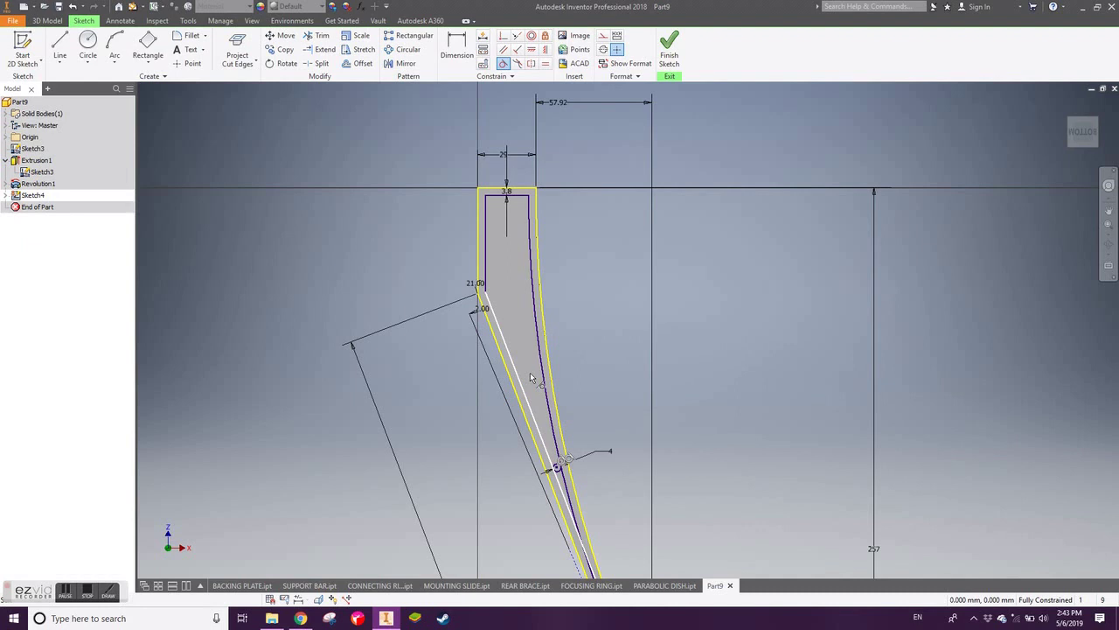
double_click(602, 449)
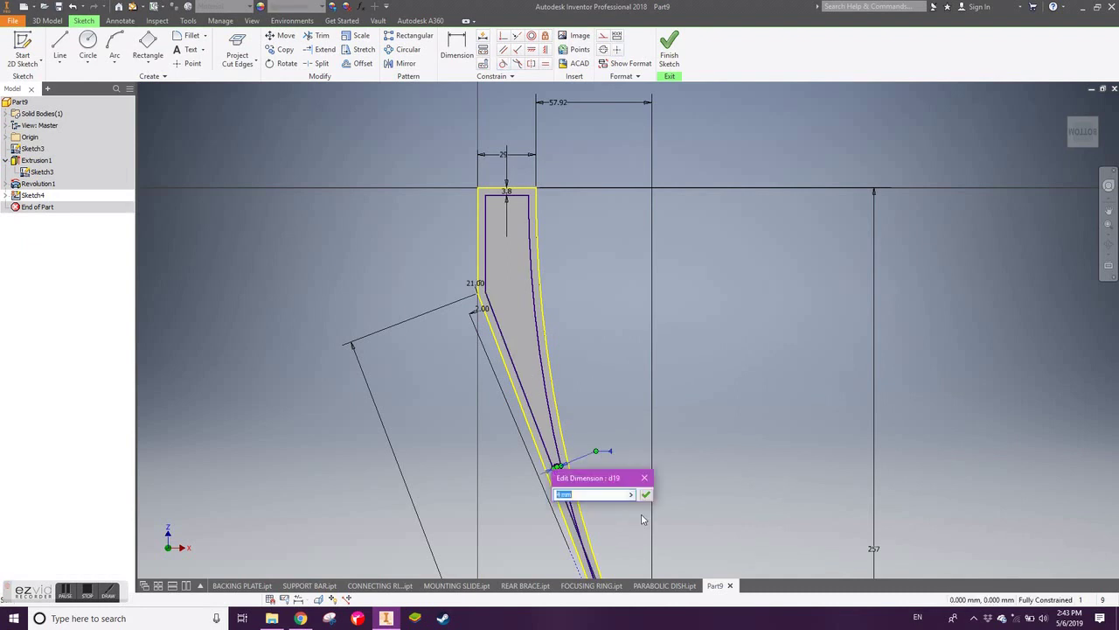
key(Return)
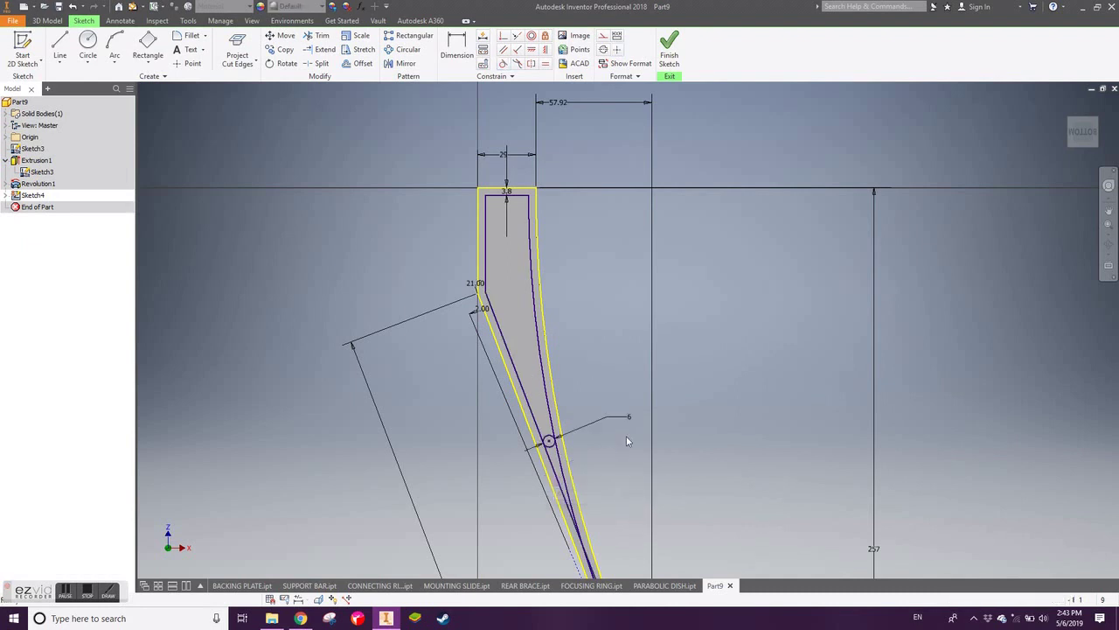
Split the inner line at the circle and dimension its offset linked to the 3.8 value.
click(312, 64)
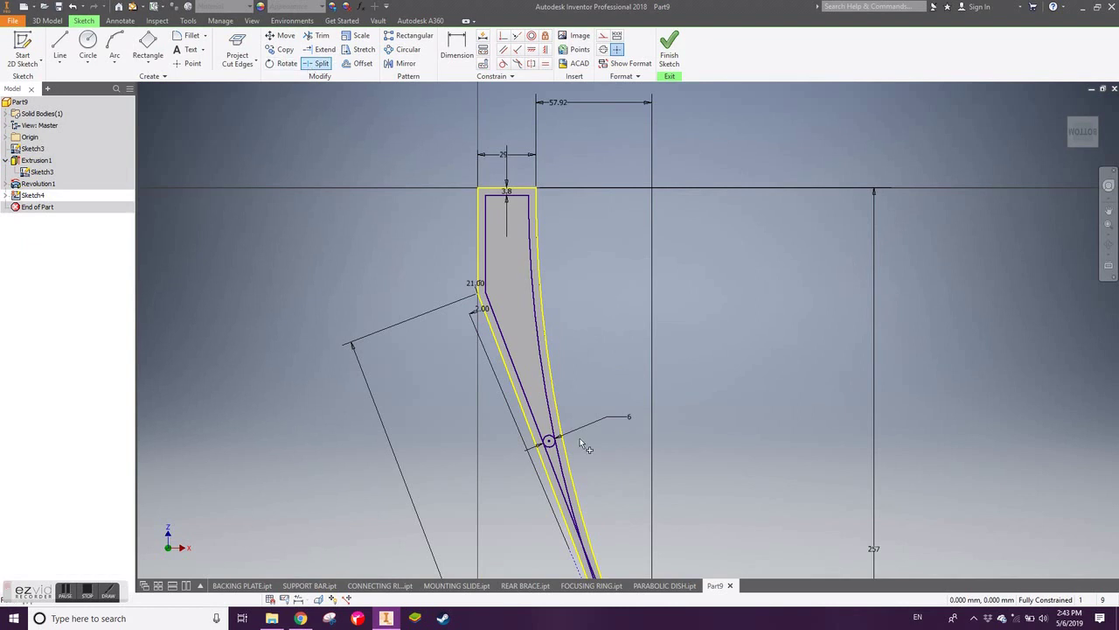
click(549, 447)
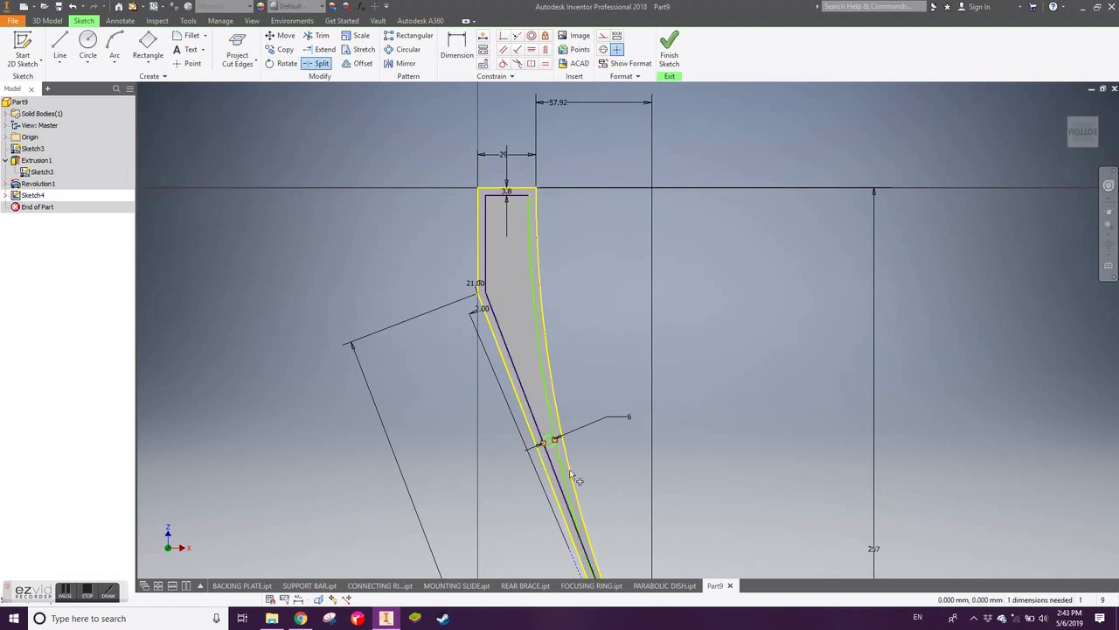
key(Escape)
drag(528, 210, 533, 223)
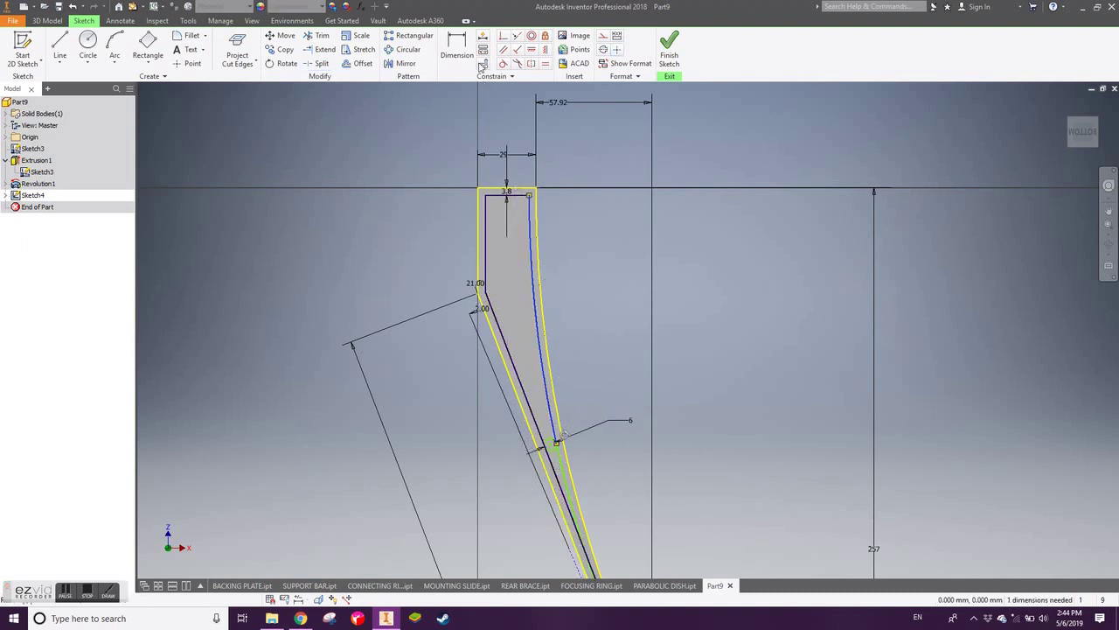
key(d)
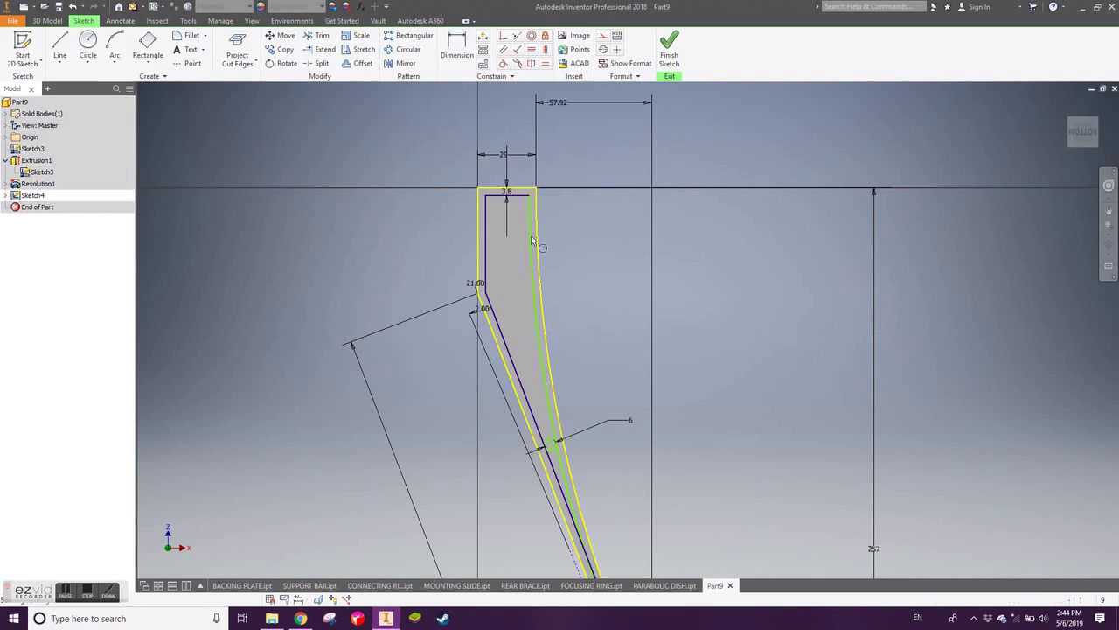
click(537, 238)
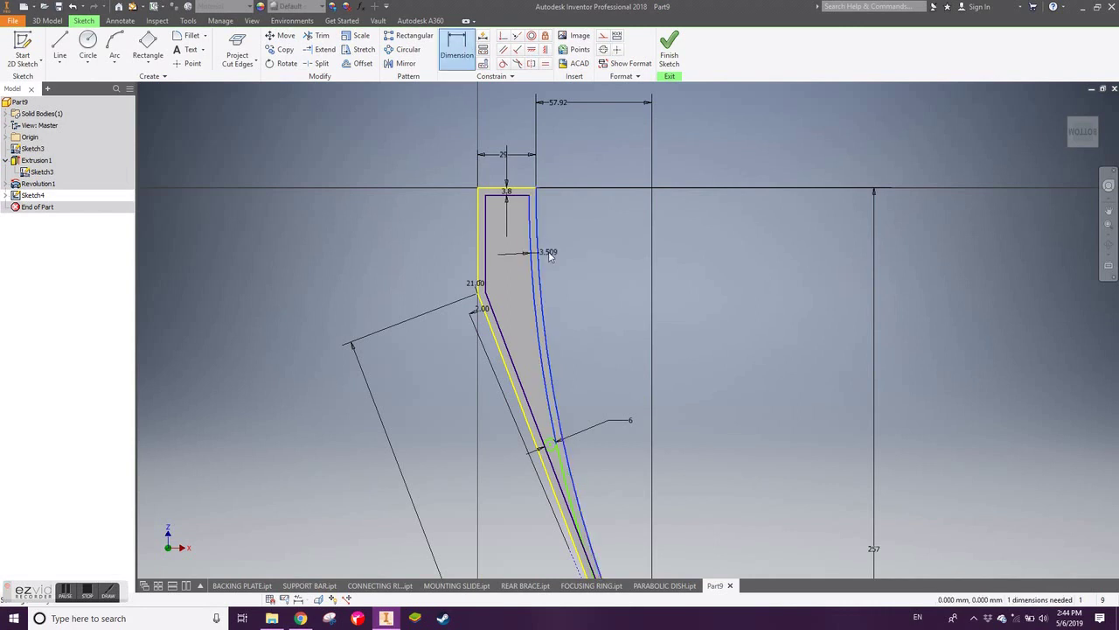
click(549, 251)
click(507, 195)
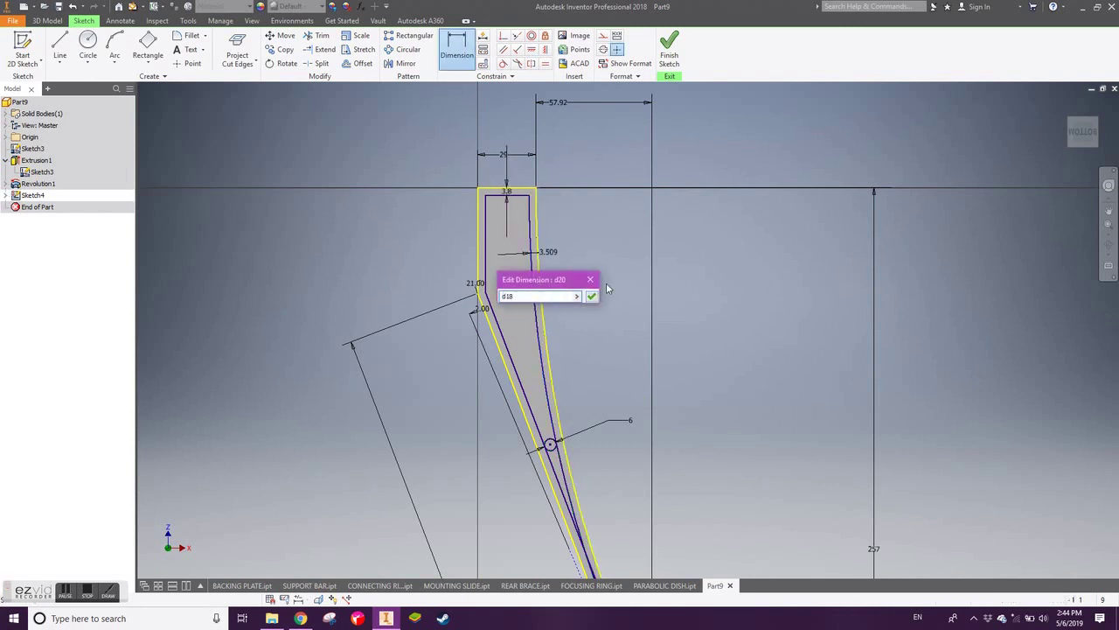
click(591, 295)
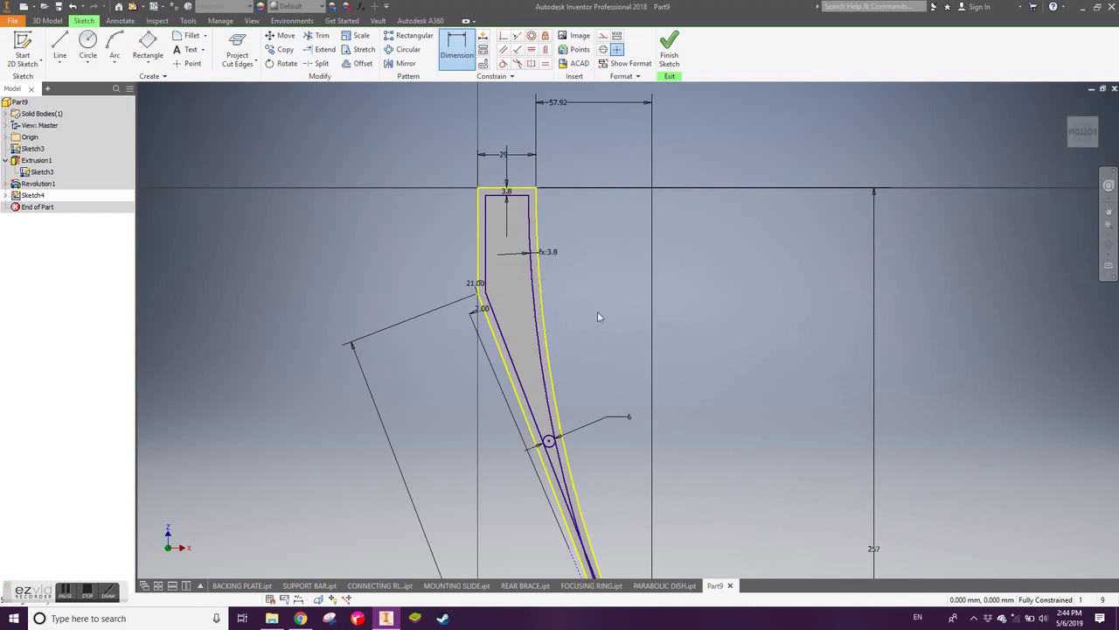
shift+middle_drag(597, 312, 452, 287)
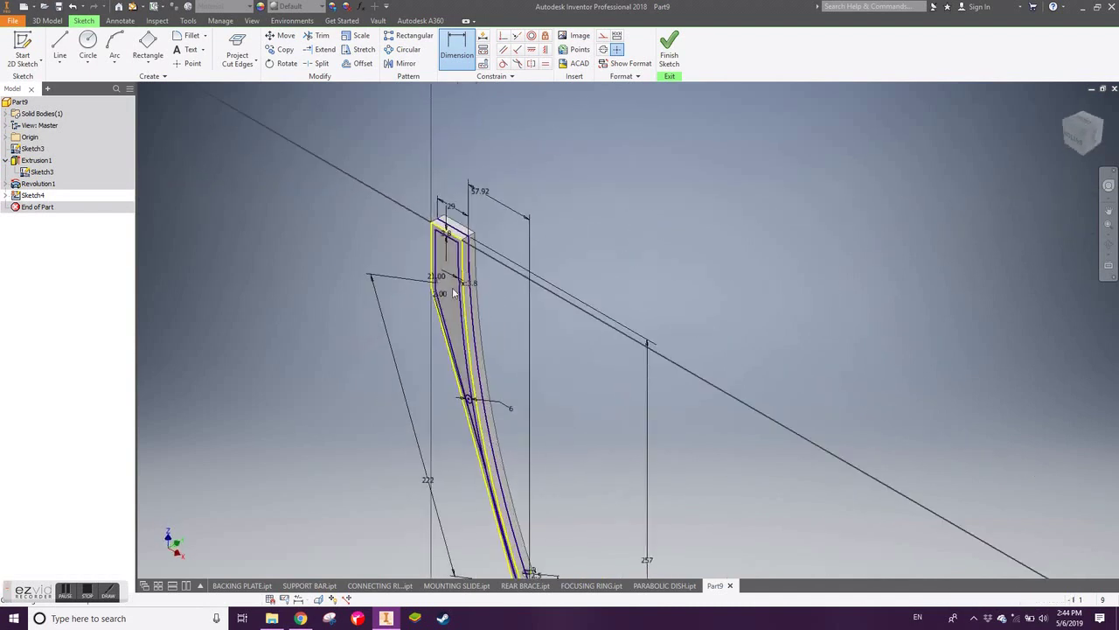
Extrude the narrow inner regions 4.5 mm as Extrusion2.
key(e)
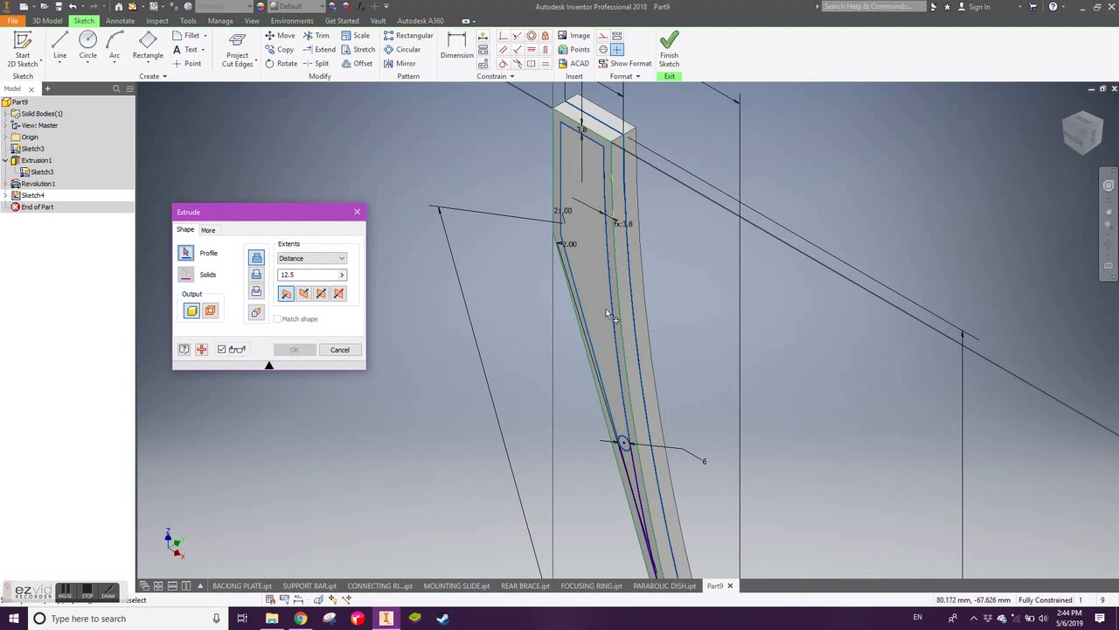
click(621, 446)
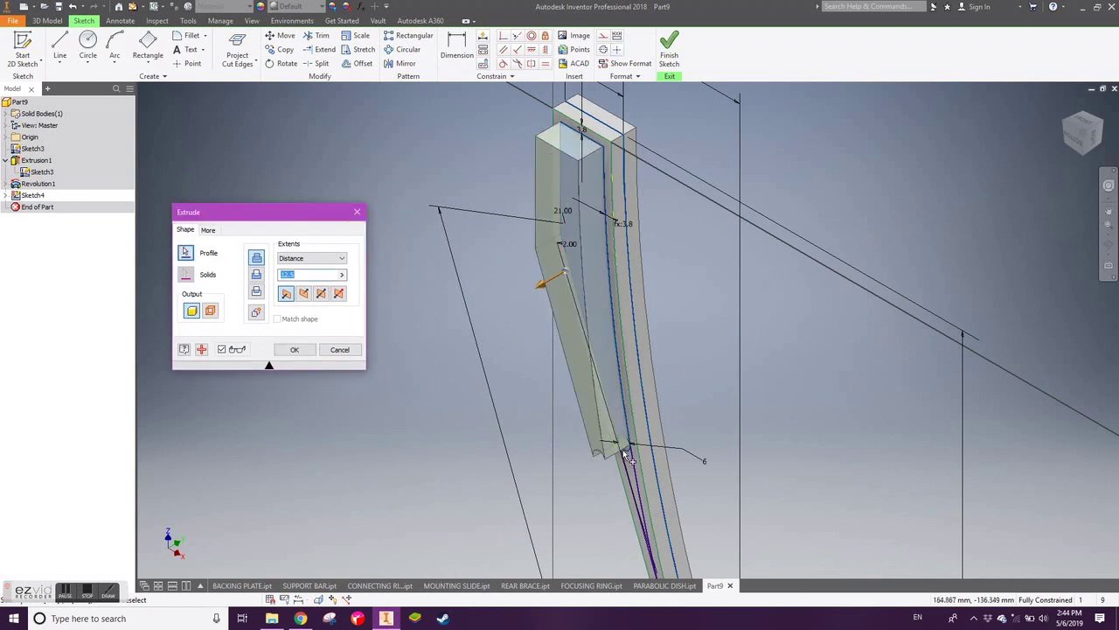
click(626, 452)
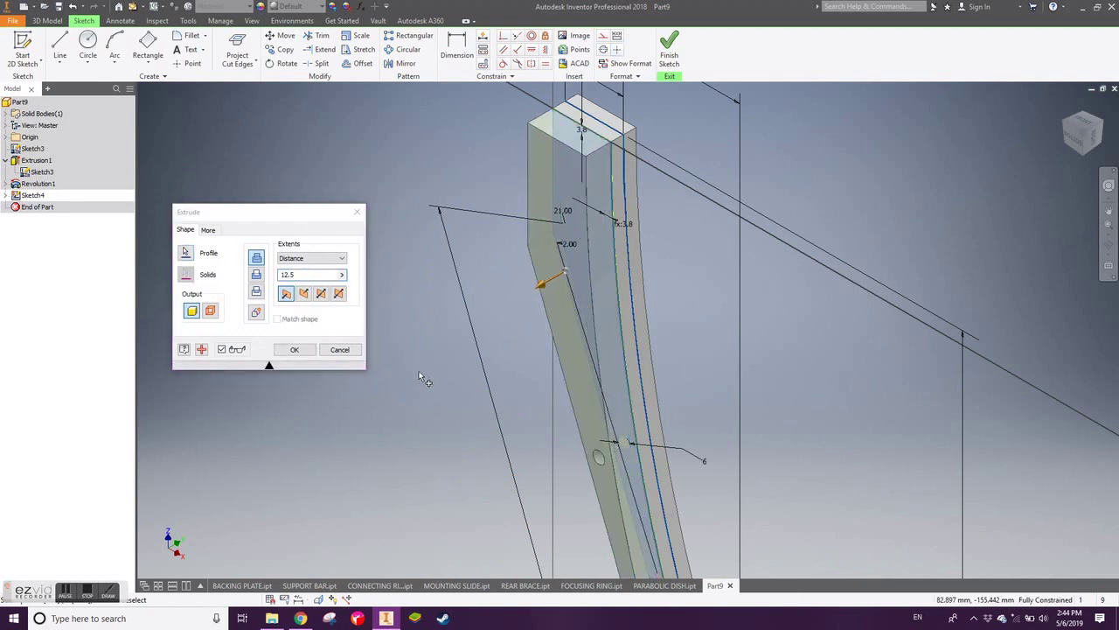
click(643, 464)
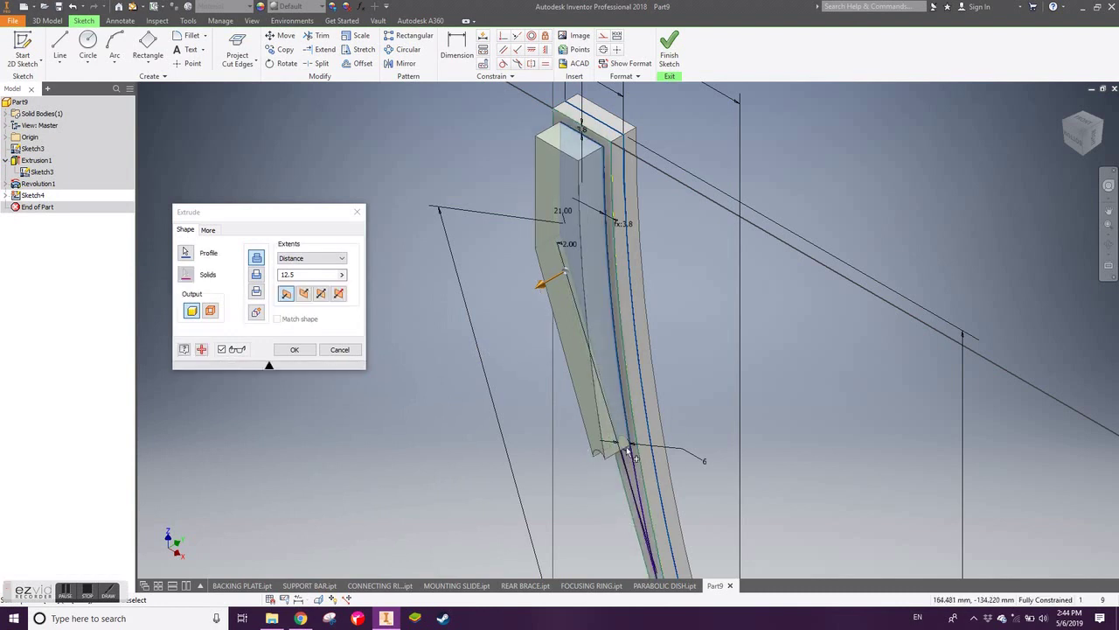
scroll(626, 446, up, 5)
scroll(628, 441, down, 2)
scroll(630, 443, down, 3)
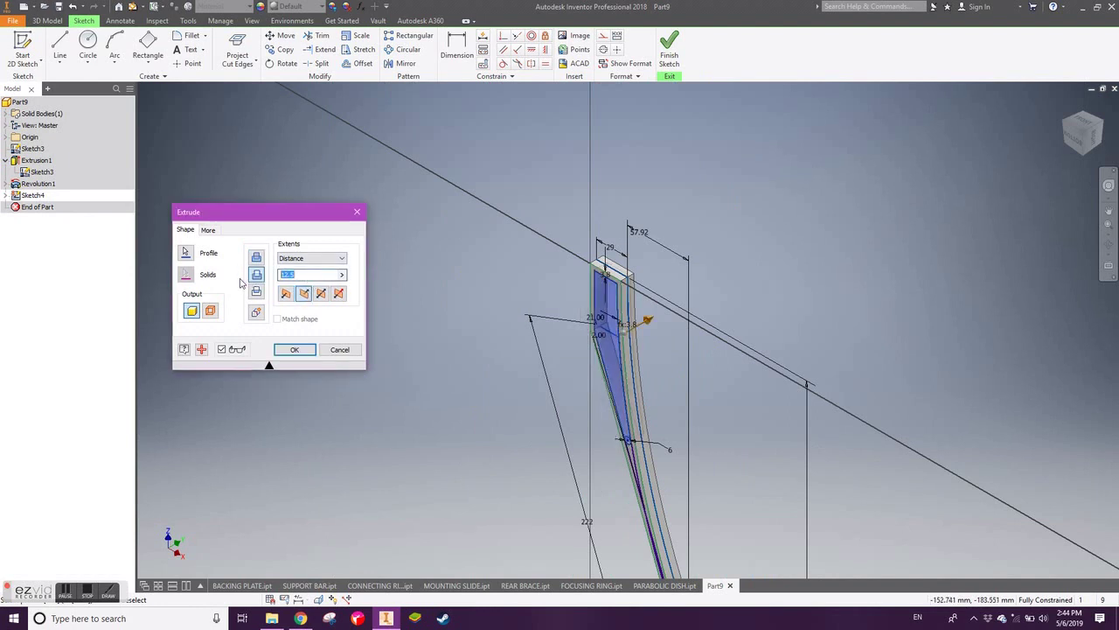
text(4.)
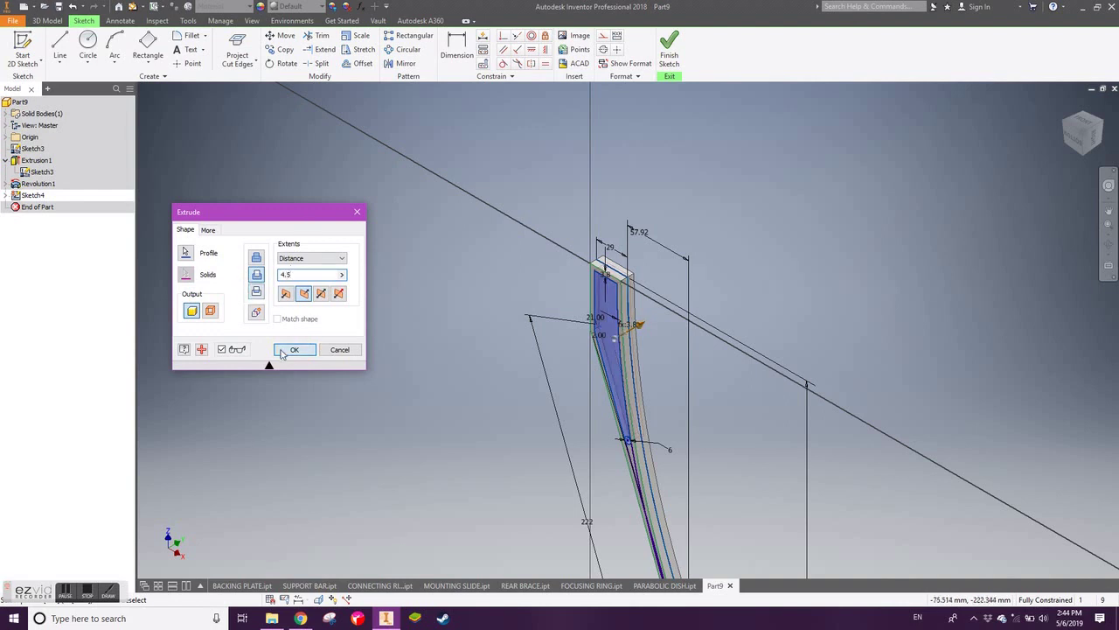
key(Return)
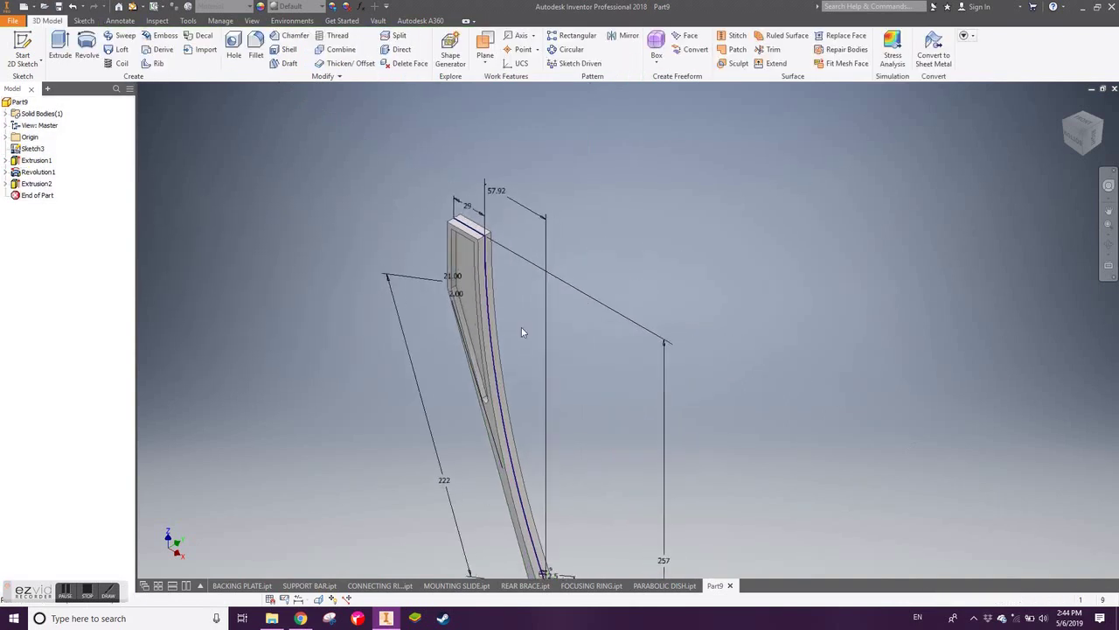
Orbit around the part and select the arm face for the next sketch.
click(487, 298)
shift+middle_drag(379, 324, 530, 331)
scroll(530, 331, down, 5)
click(477, 254)
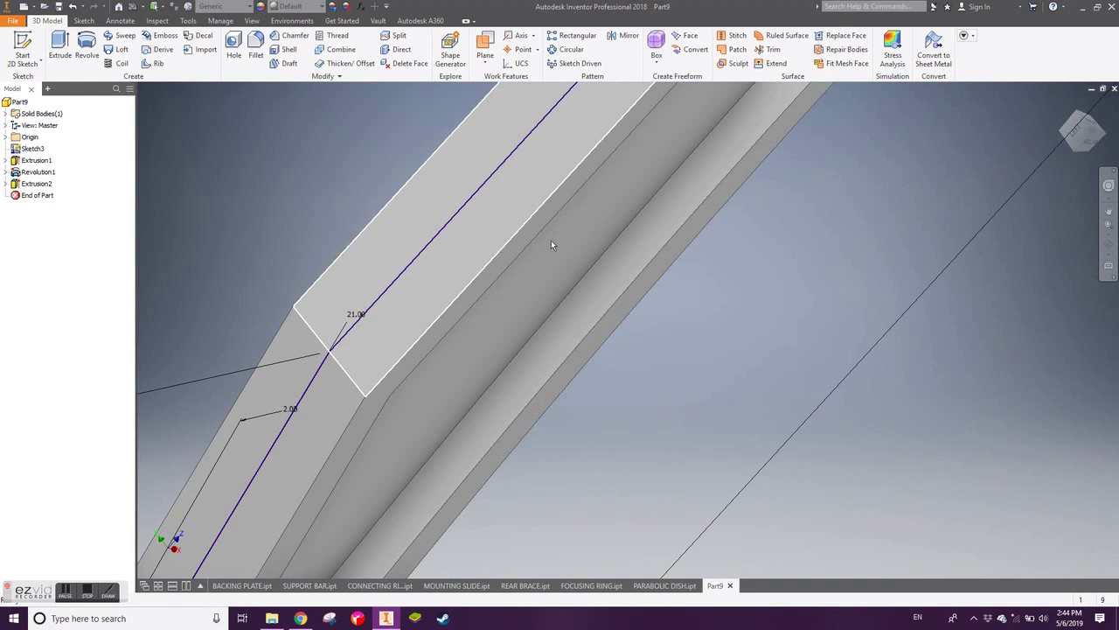
Start a sketch on the arm face and draw a circle at its upper end.
click(524, 241)
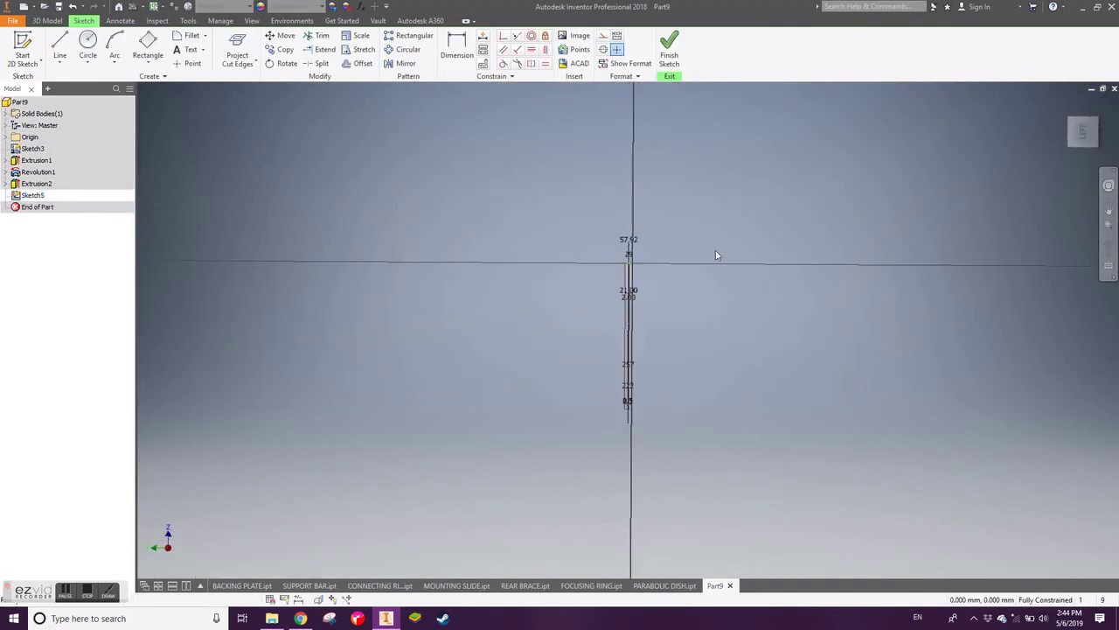
scroll(637, 284, down, 3)
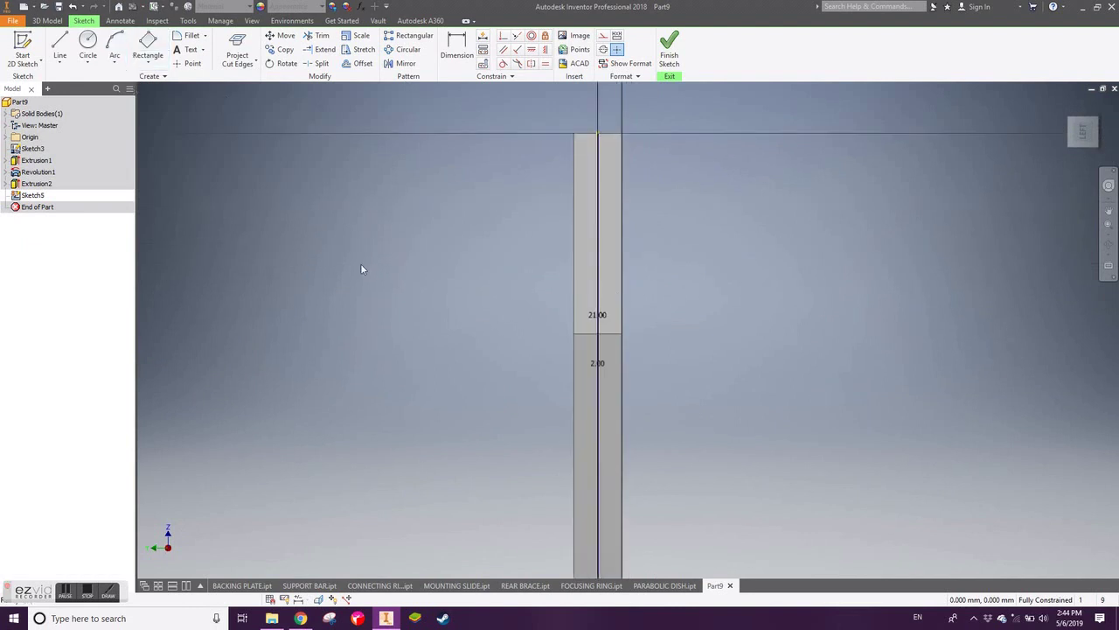
key(c)
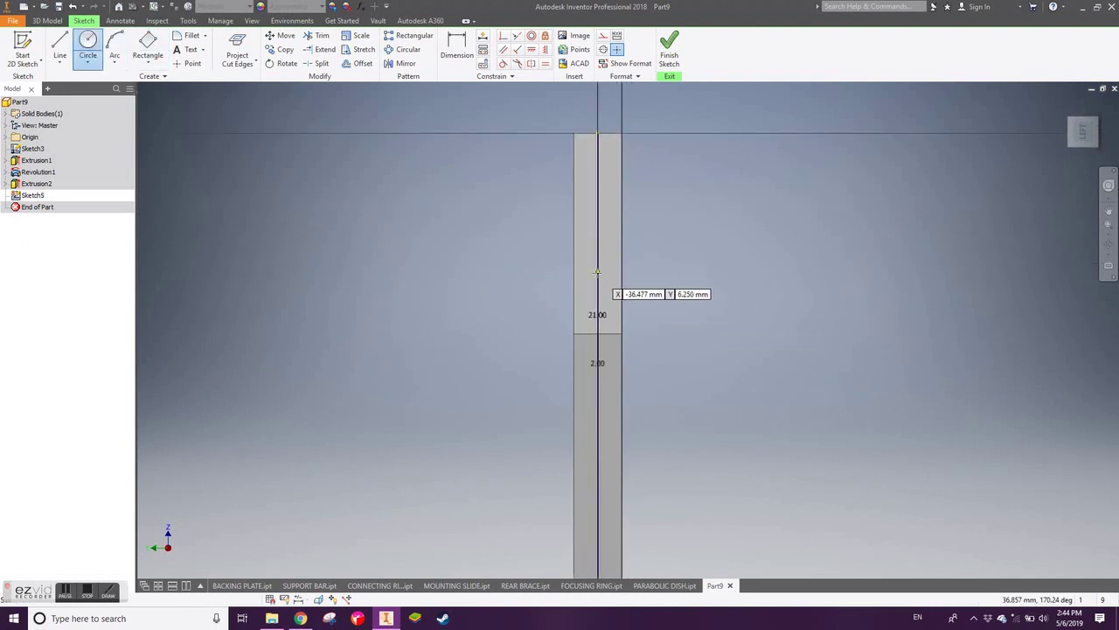
click(583, 281)
click(620, 282)
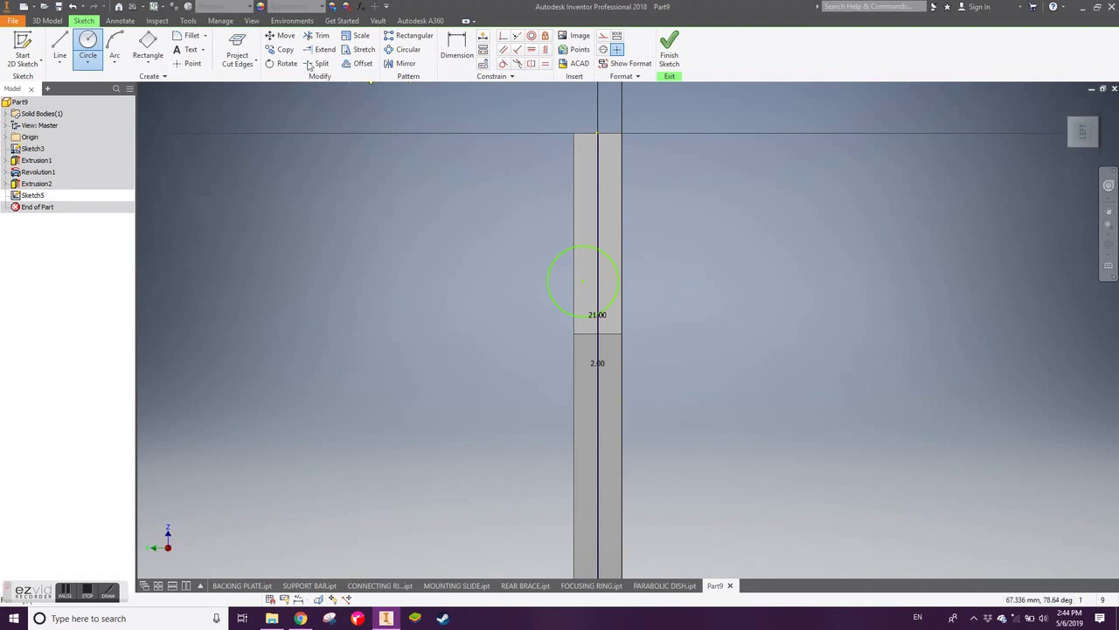
Project the arm's face outline and align the circle centre with the centre line's top point.
click(249, 64)
click(254, 82)
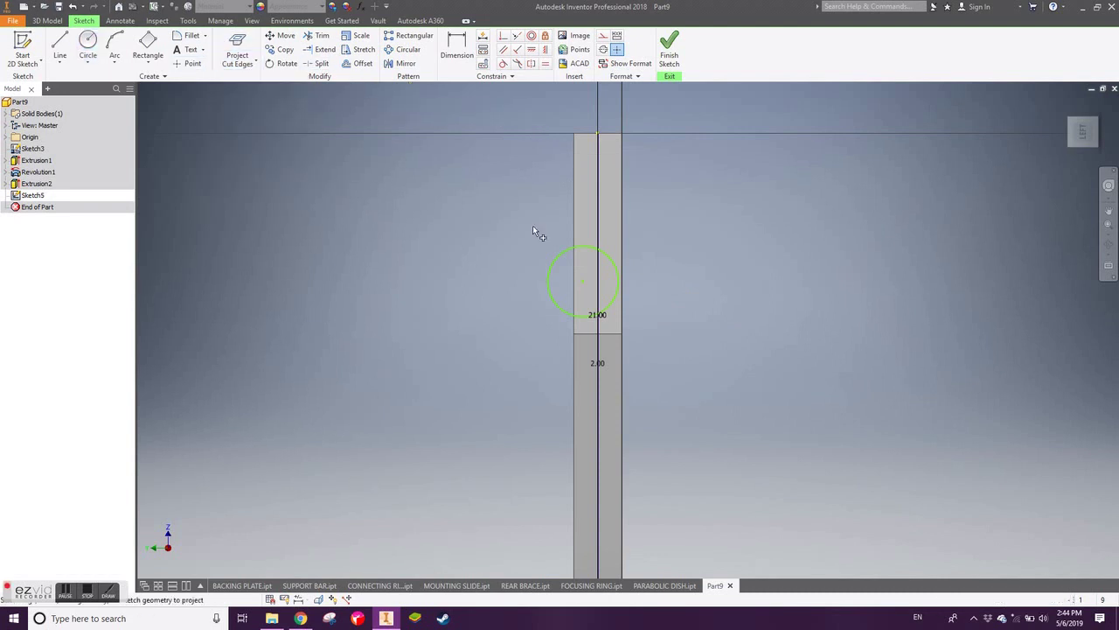
click(618, 218)
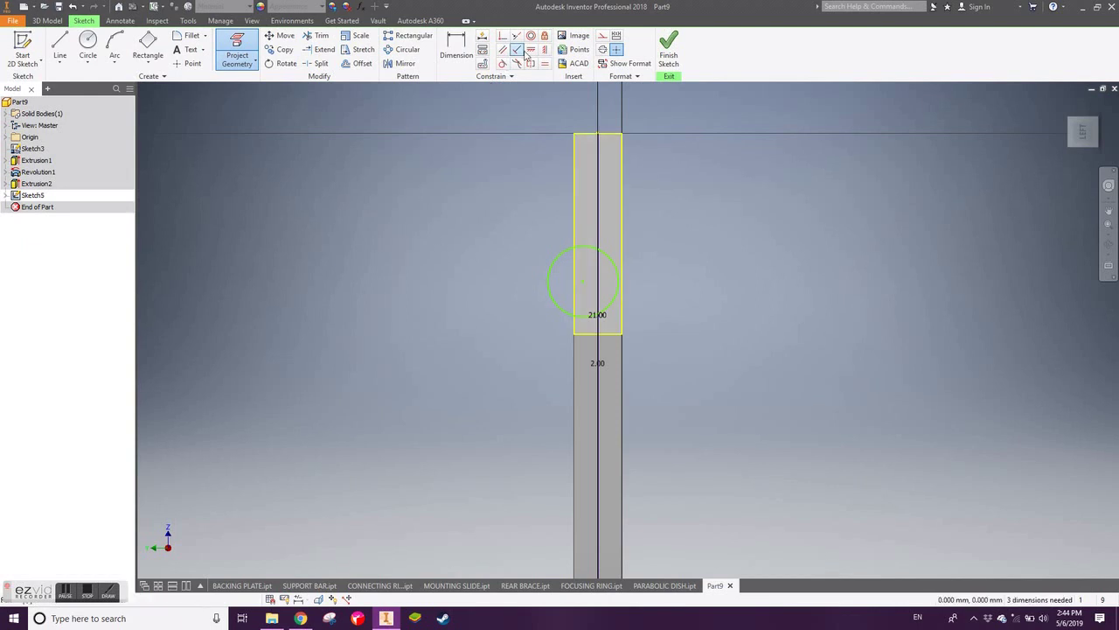
key(Escape)
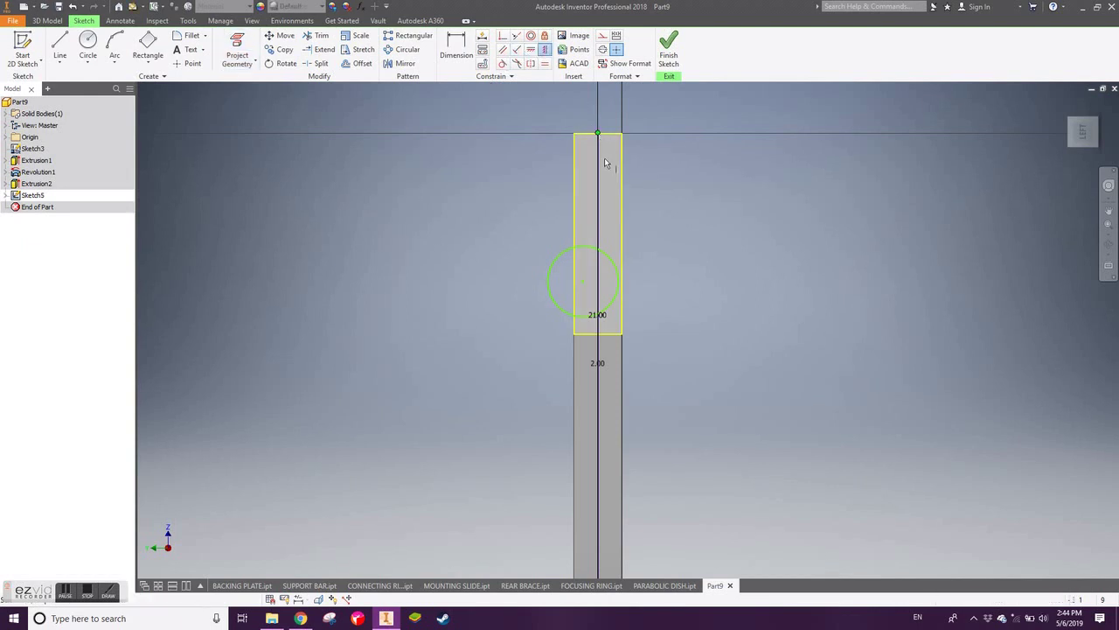
click(531, 49)
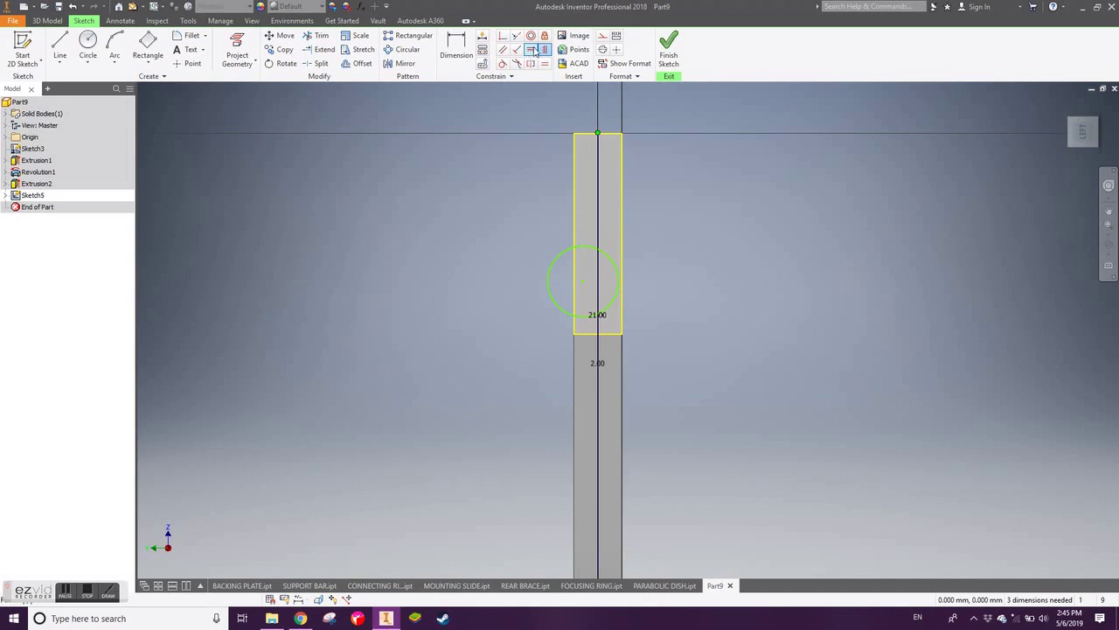
click(598, 134)
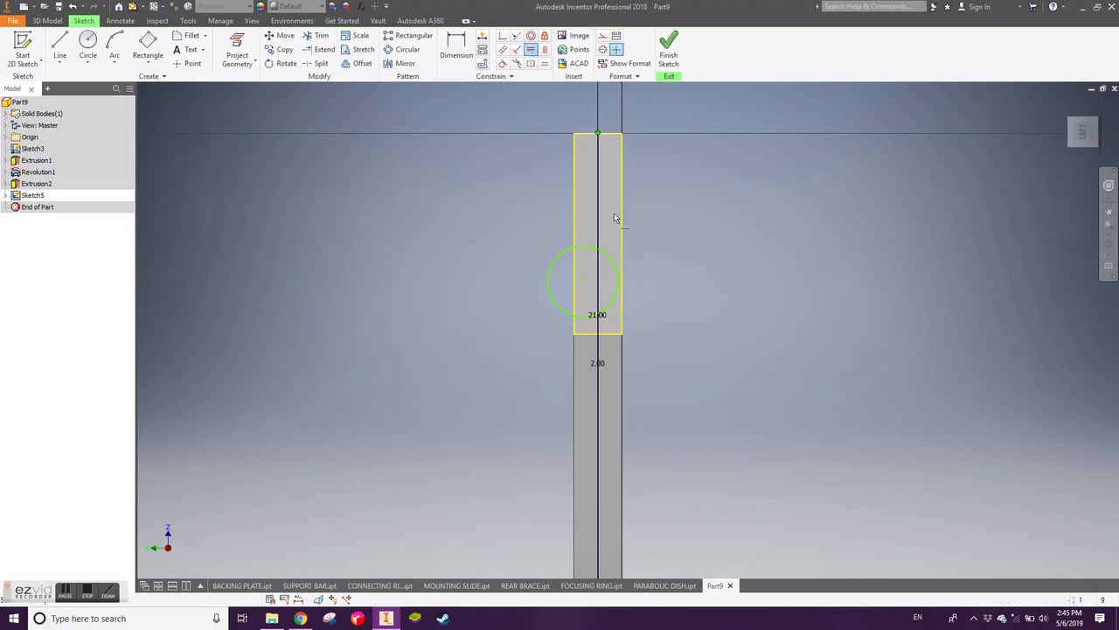
click(584, 282)
middle_drag(675, 260, 643, 307)
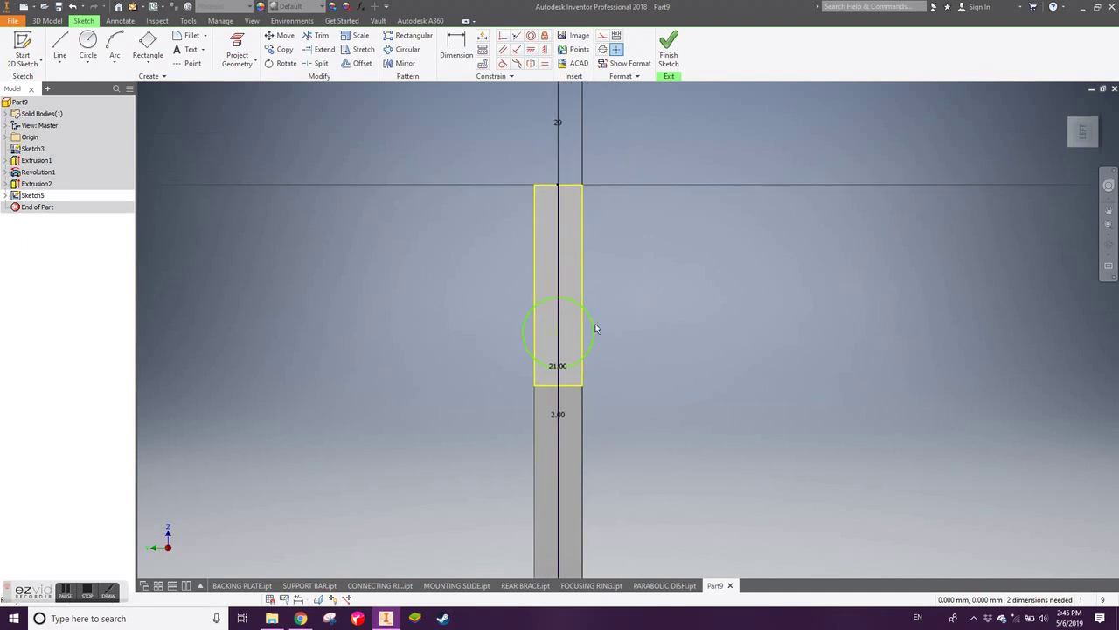
Dimension the circle's diameter as 6.25*2, giving 12.5.
key(d)
click(575, 303)
click(635, 262)
text(6.25/2)
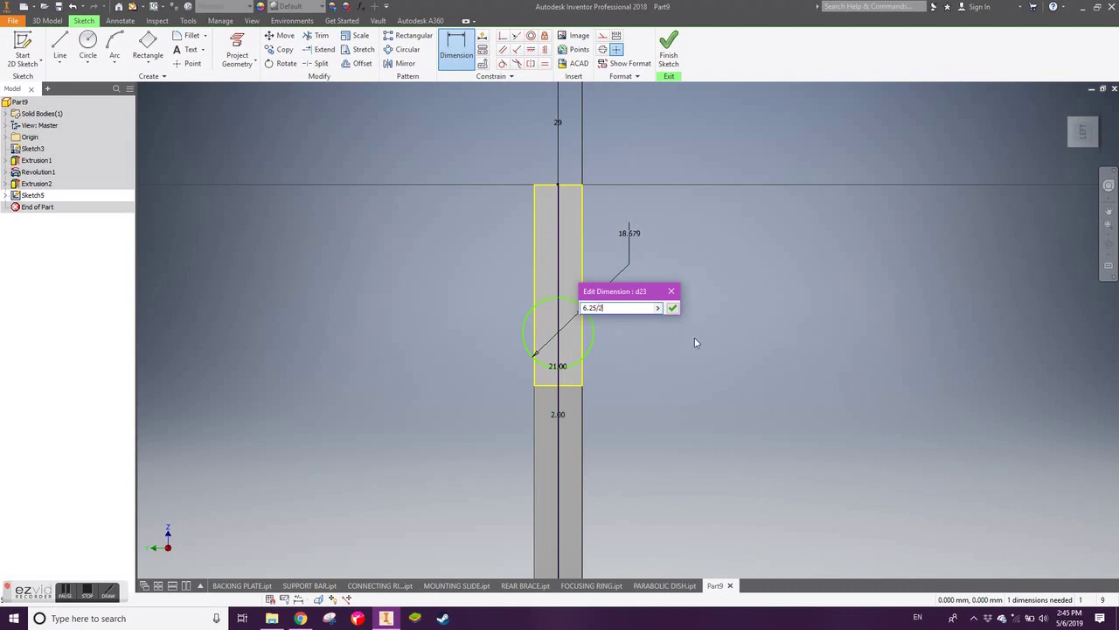
key(Return)
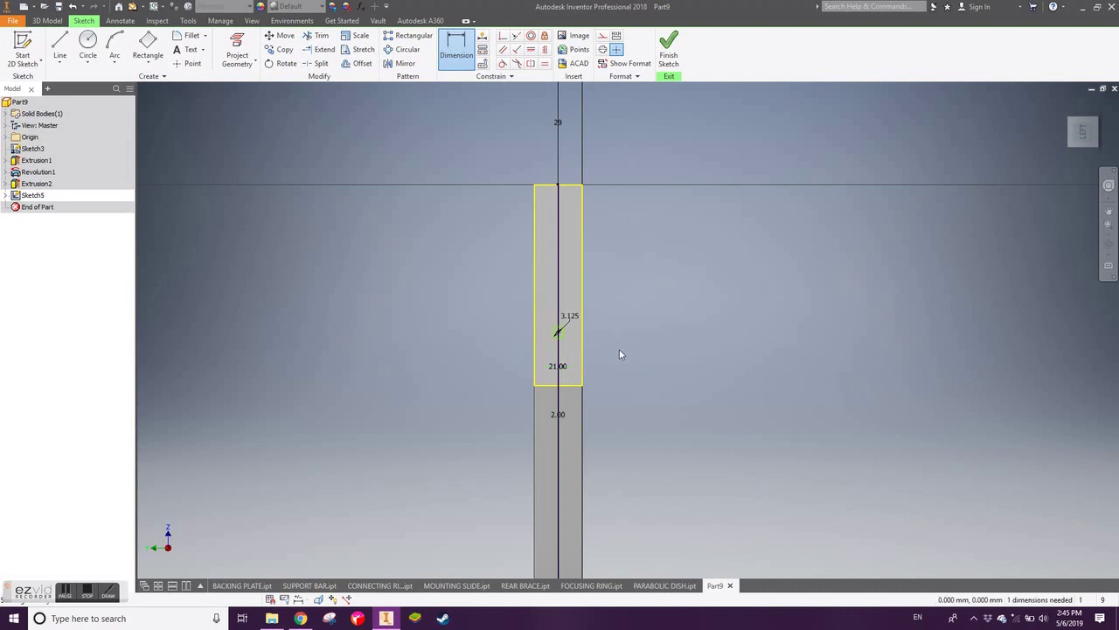
key(Escape)
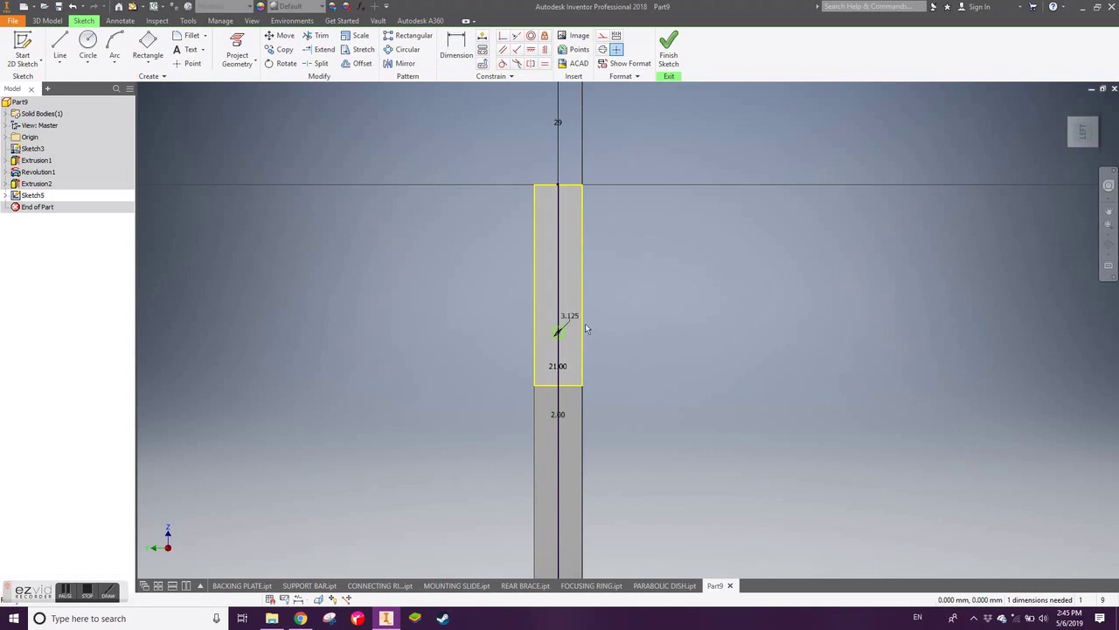
double_click(570, 320)
click(617, 360)
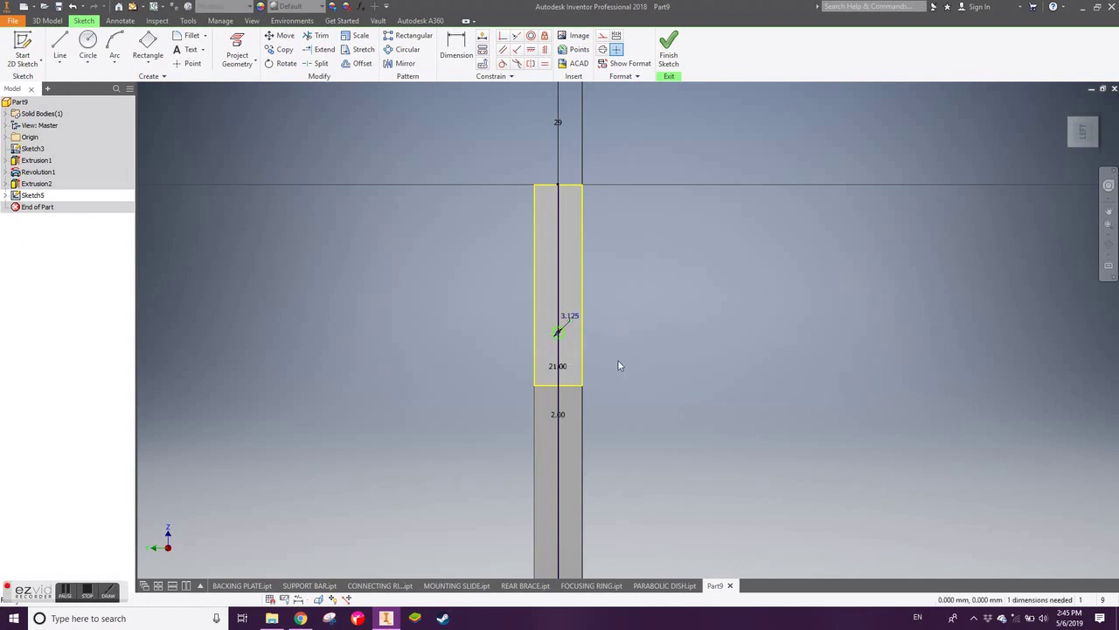
double_click(570, 320)
click(554, 360)
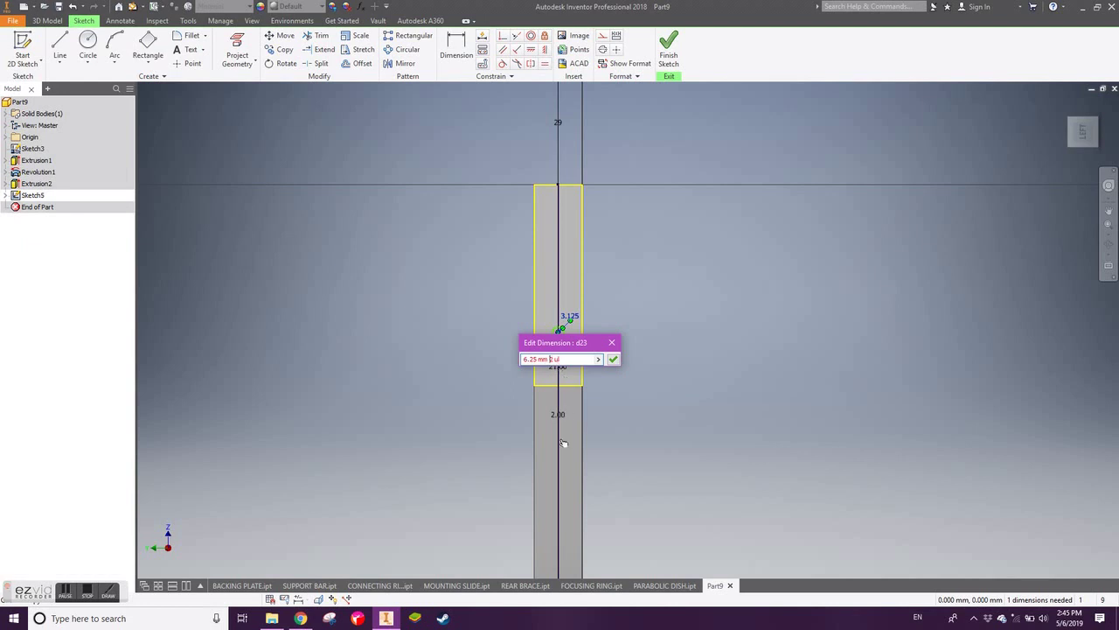
text(*)
click(613, 359)
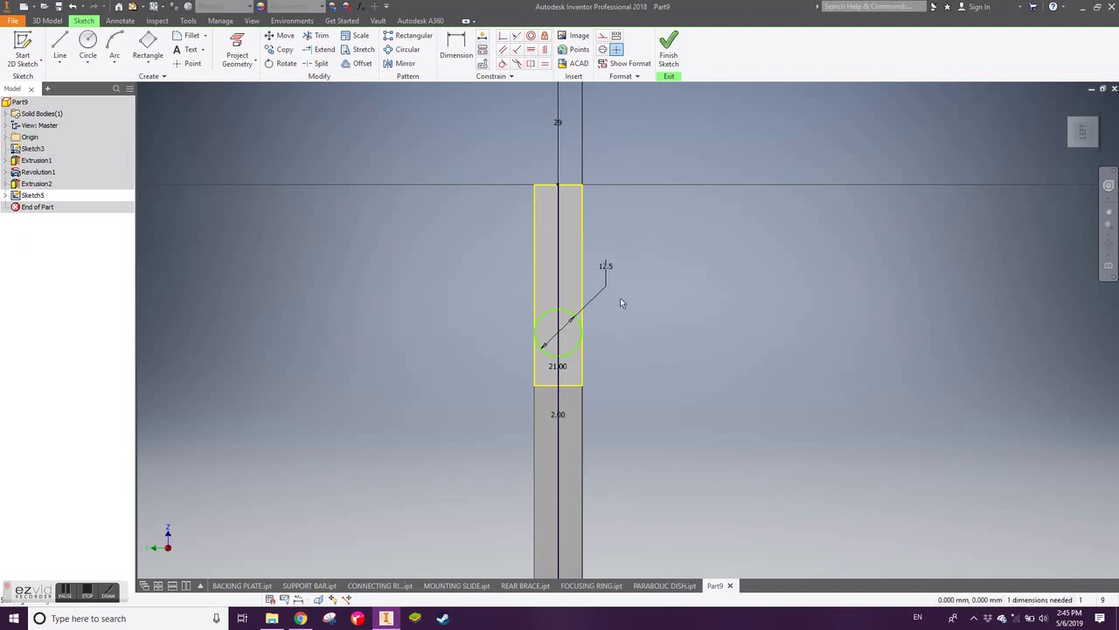
Fix the circle 9.28 from the outline's lower edge.
key(d)
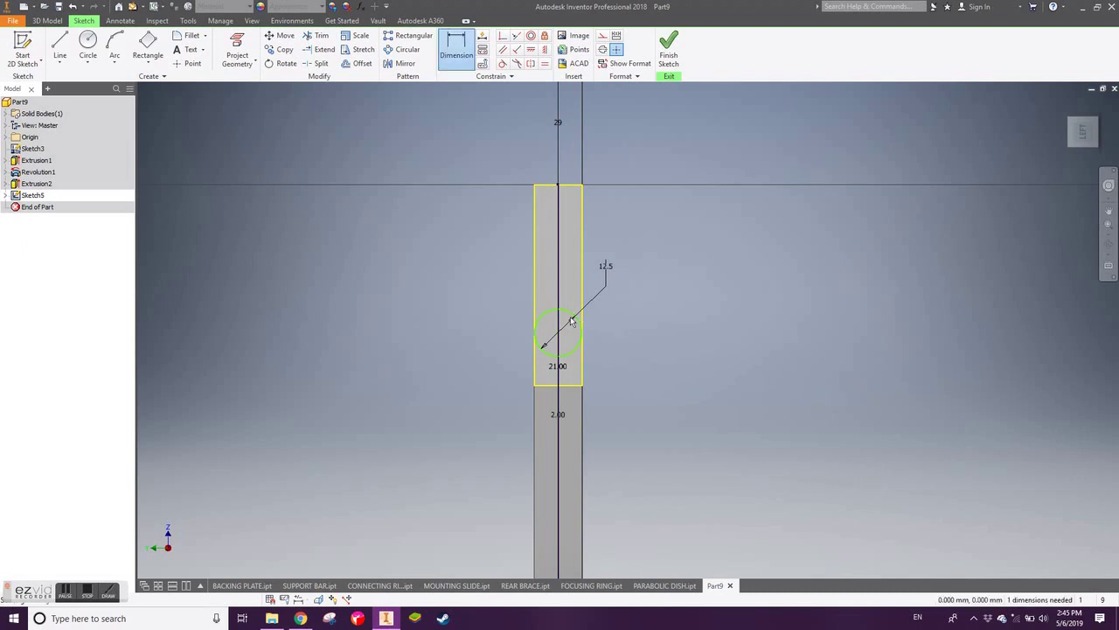
click(538, 387)
click(466, 357)
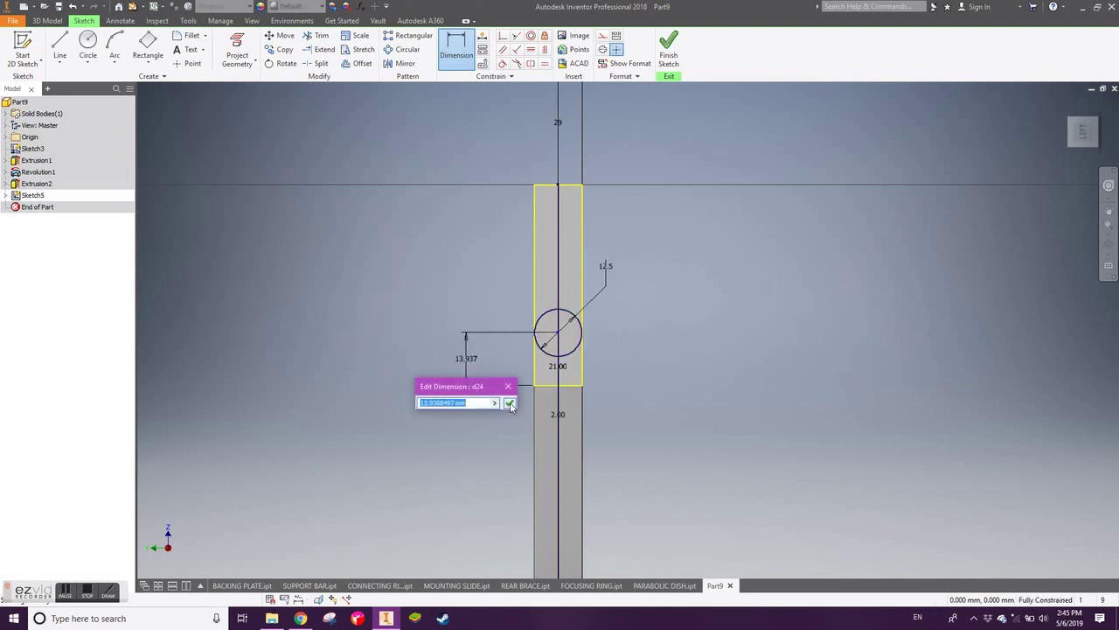
text(9.28)
key(Return)
mouse_move(598, 357)
shift+middle_down()
mouse_move(464, 341)
mouse_move(410, 300)
shift+middle_up()
Extrude the 12.5 circle up to the pocket's long diagonal face as Extrusion3.
key(e)
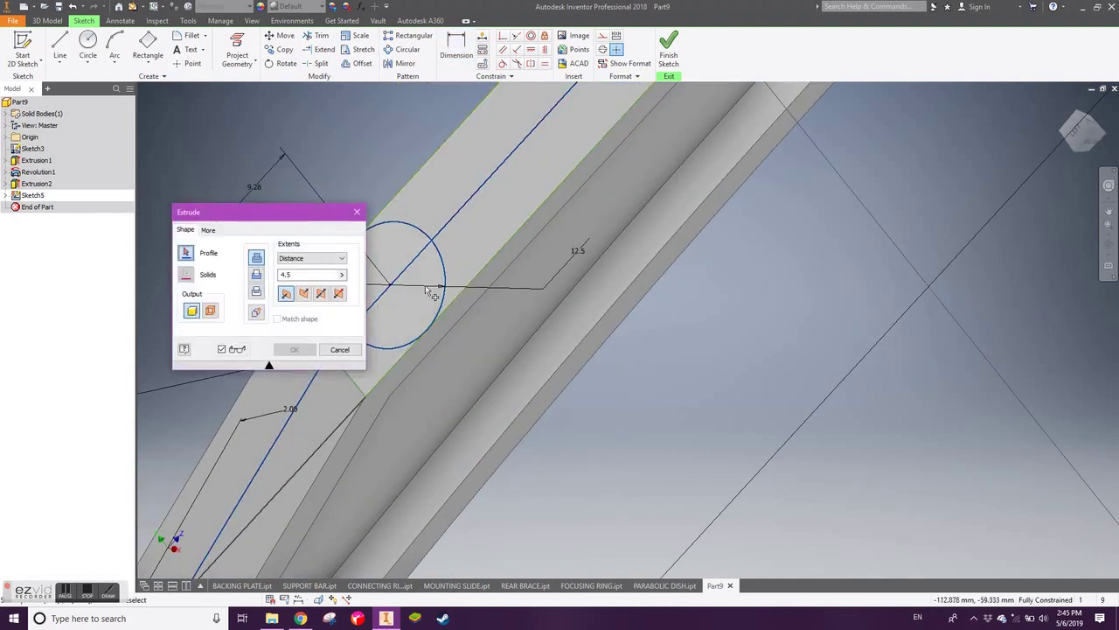
click(300, 259)
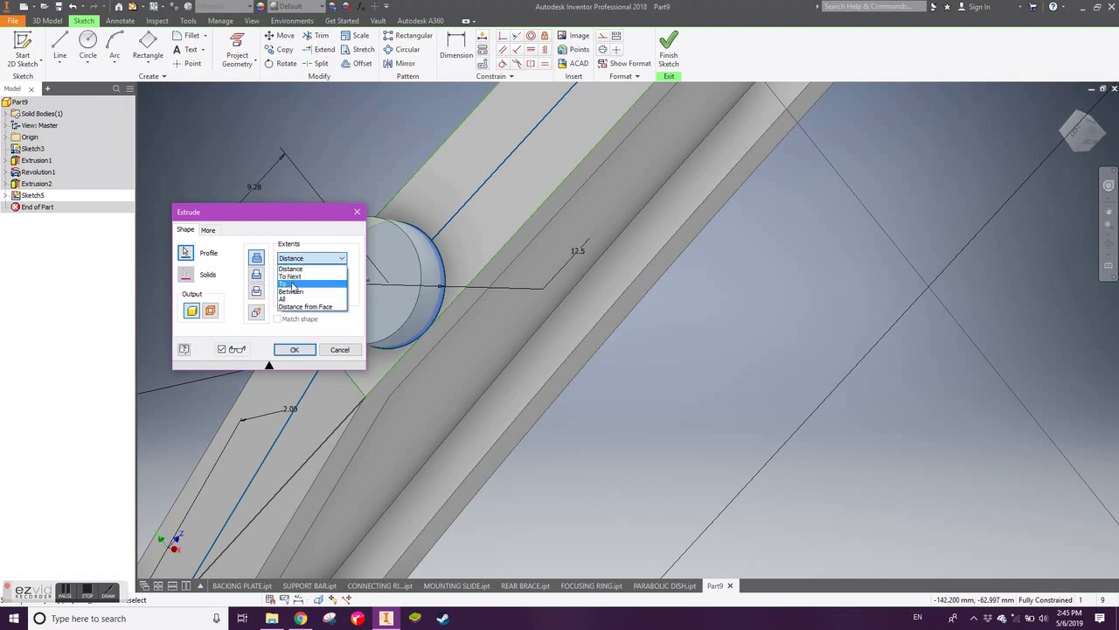
click(293, 282)
click(586, 304)
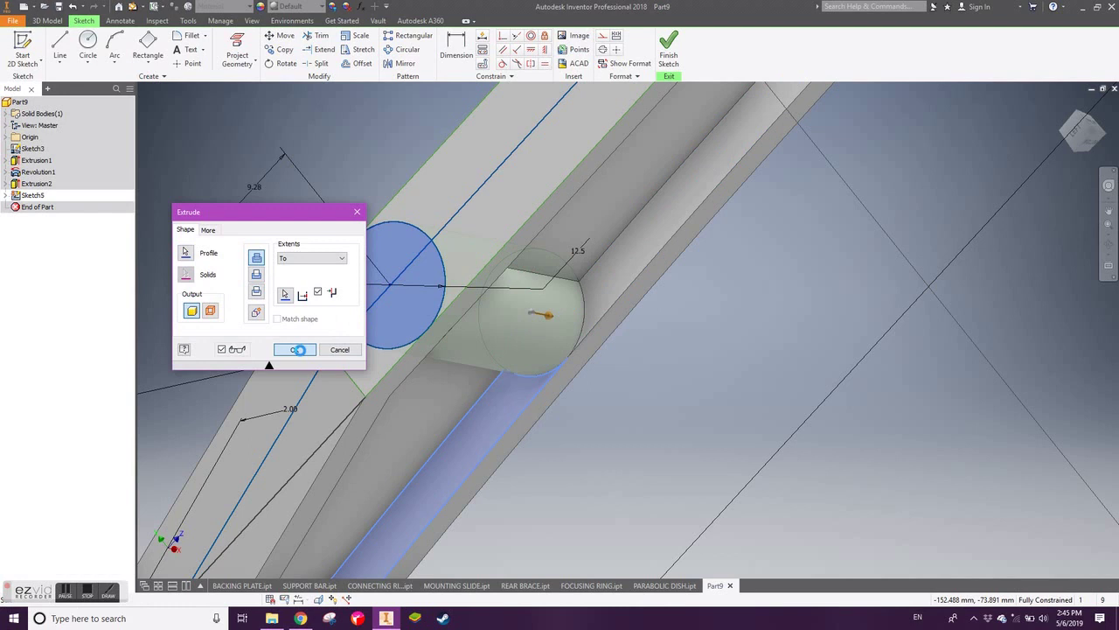
click(295, 350)
scroll(512, 339, up, 3)
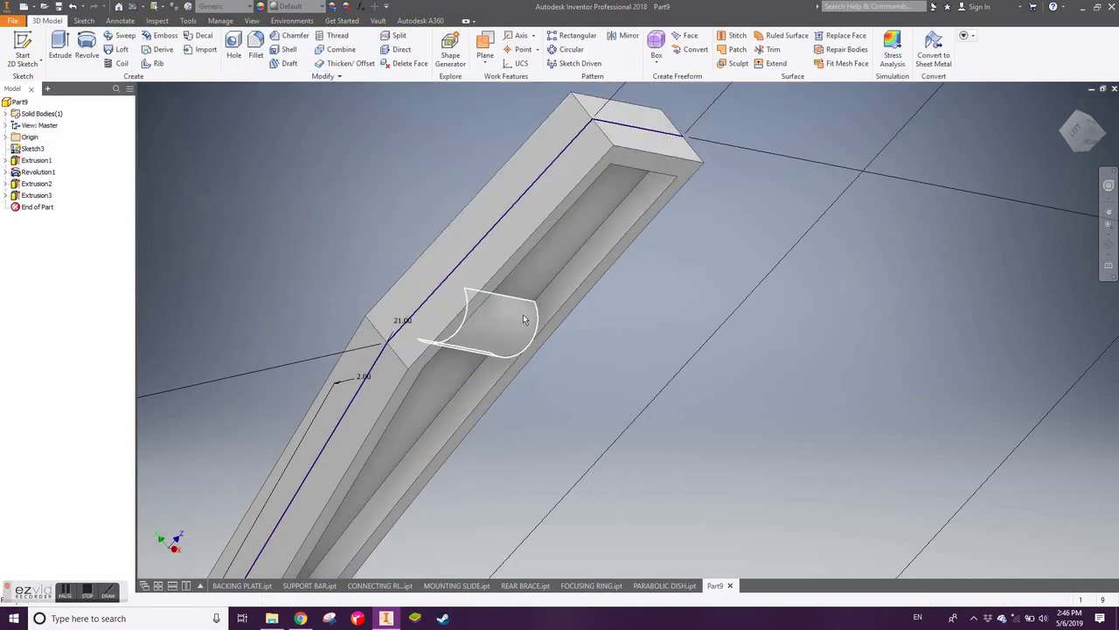
Start a hole on the arm's top face, placed concentric to the cylindrical boss.
key(h)
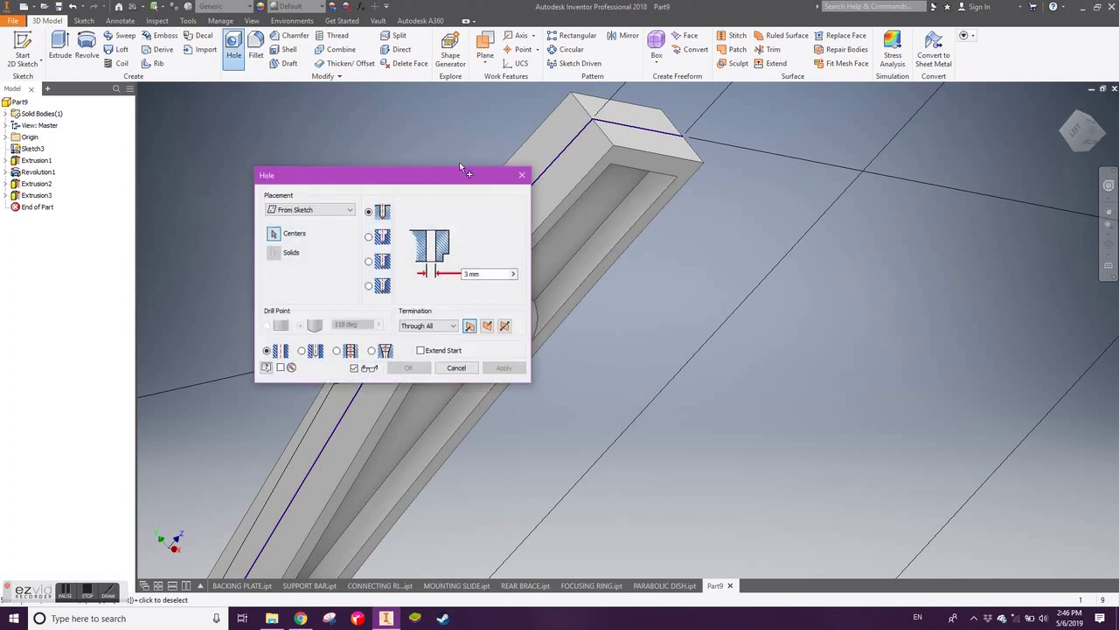
drag(429, 178, 194, 185)
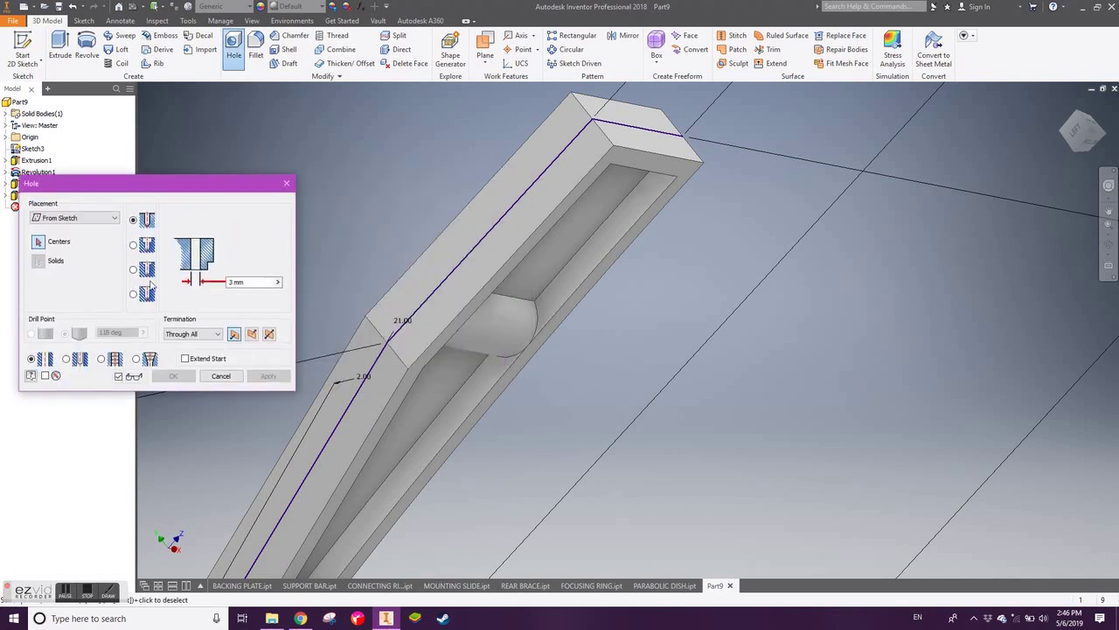
click(77, 218)
click(70, 249)
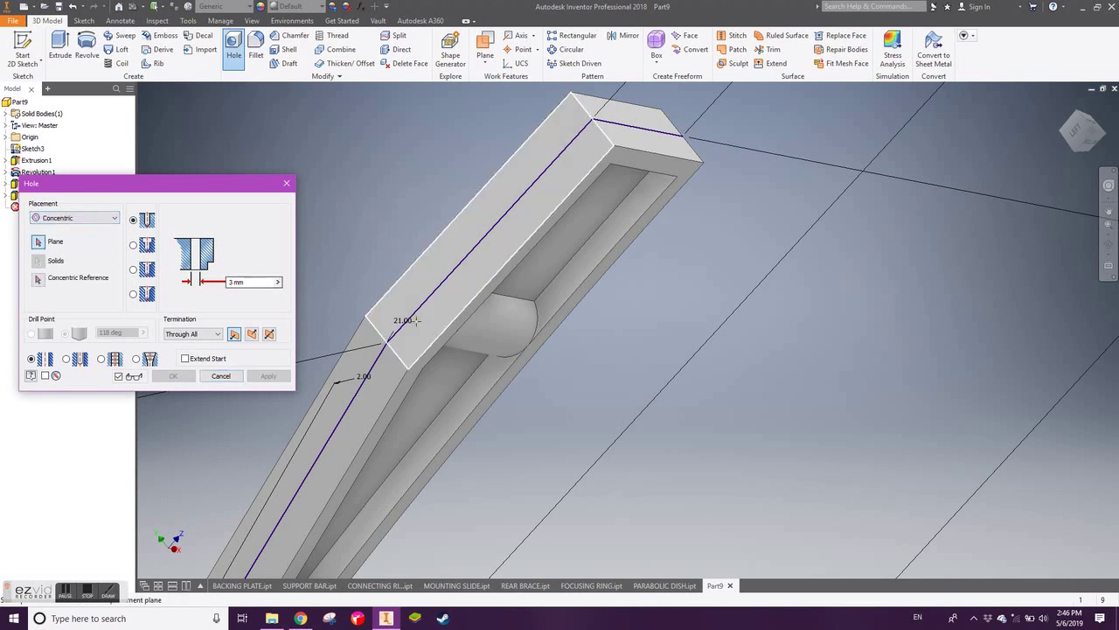
click(433, 293)
click(506, 336)
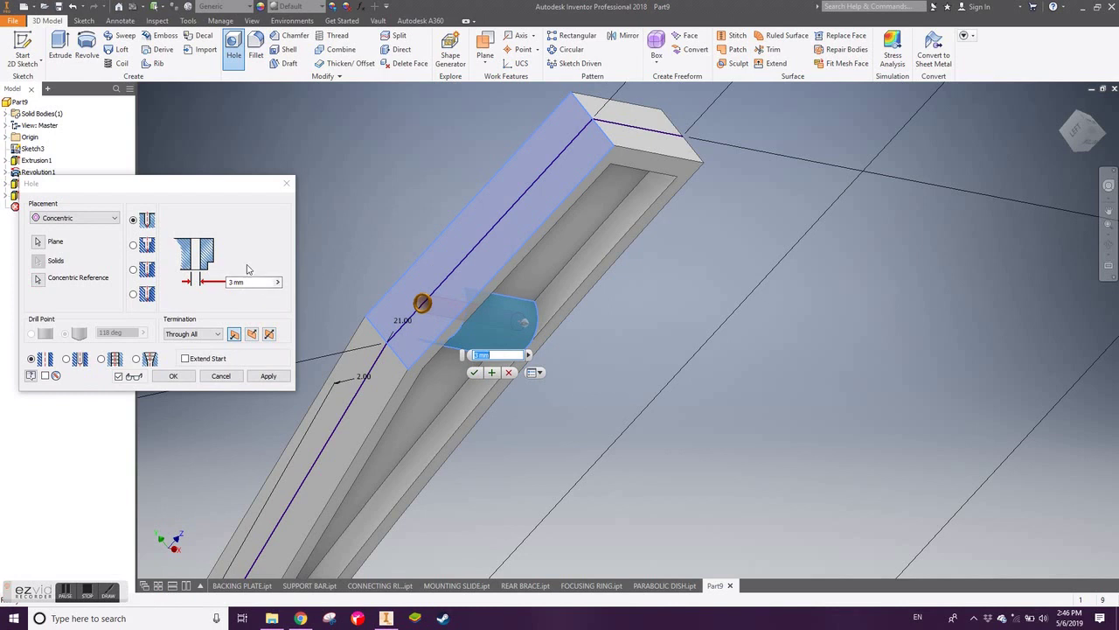
Make it a tapped ANSI Metric M Profile hole, size 5 (M5x0.8), and create it.
click(248, 282)
text(5)
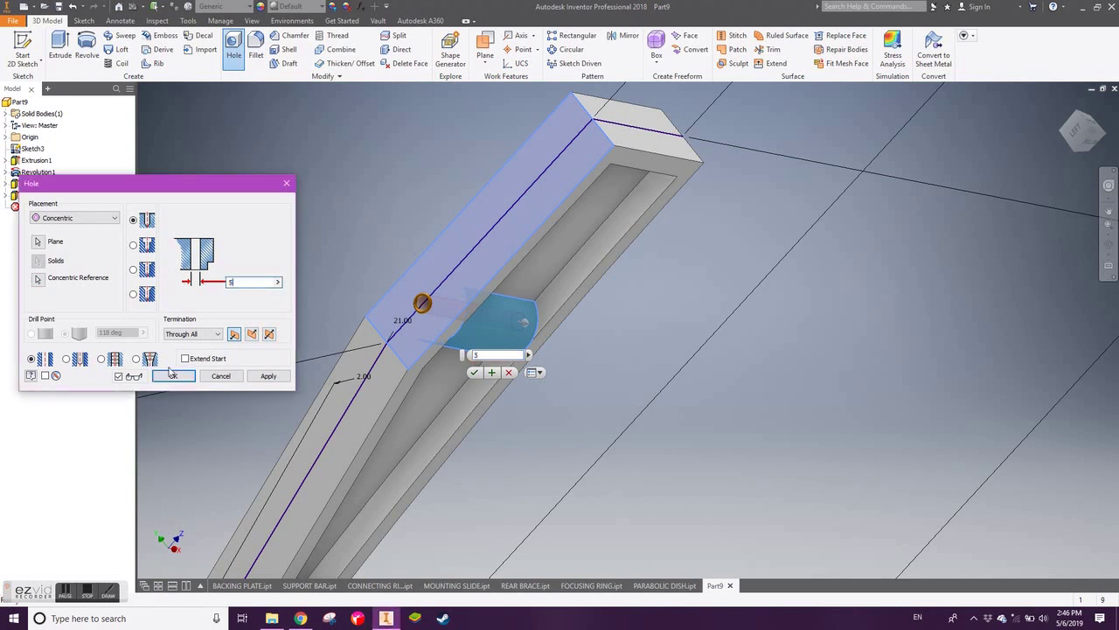
click(101, 358)
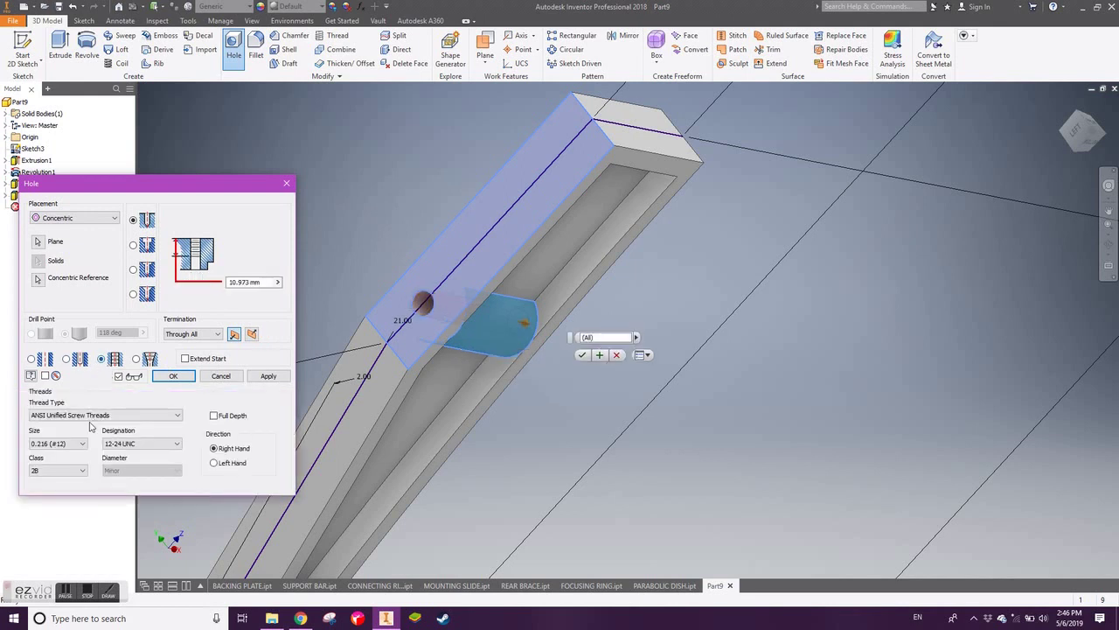
click(92, 416)
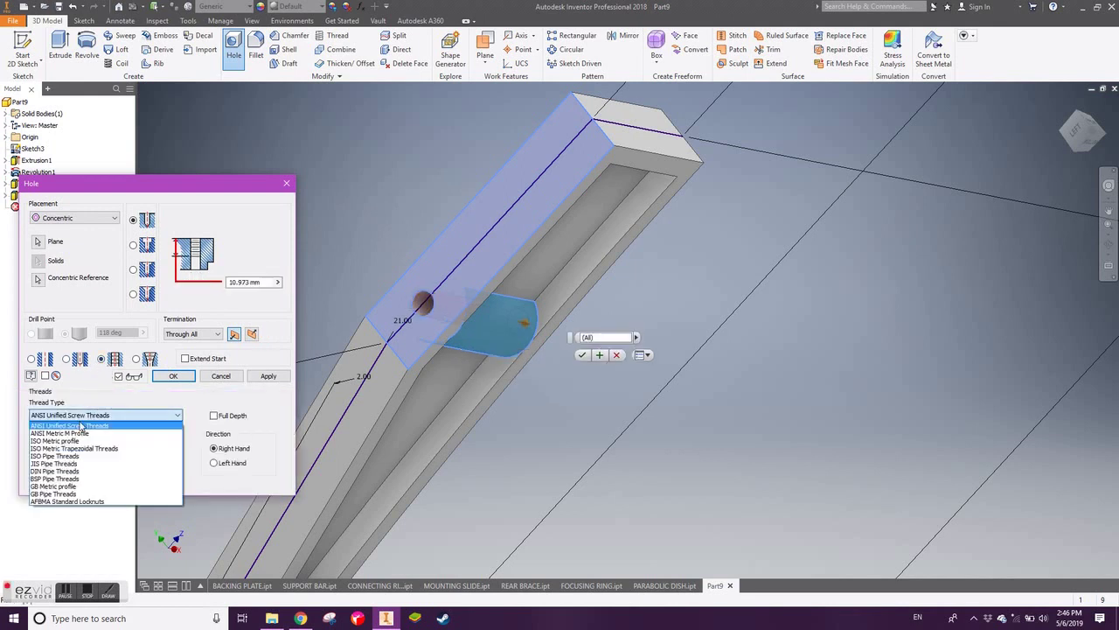
click(75, 439)
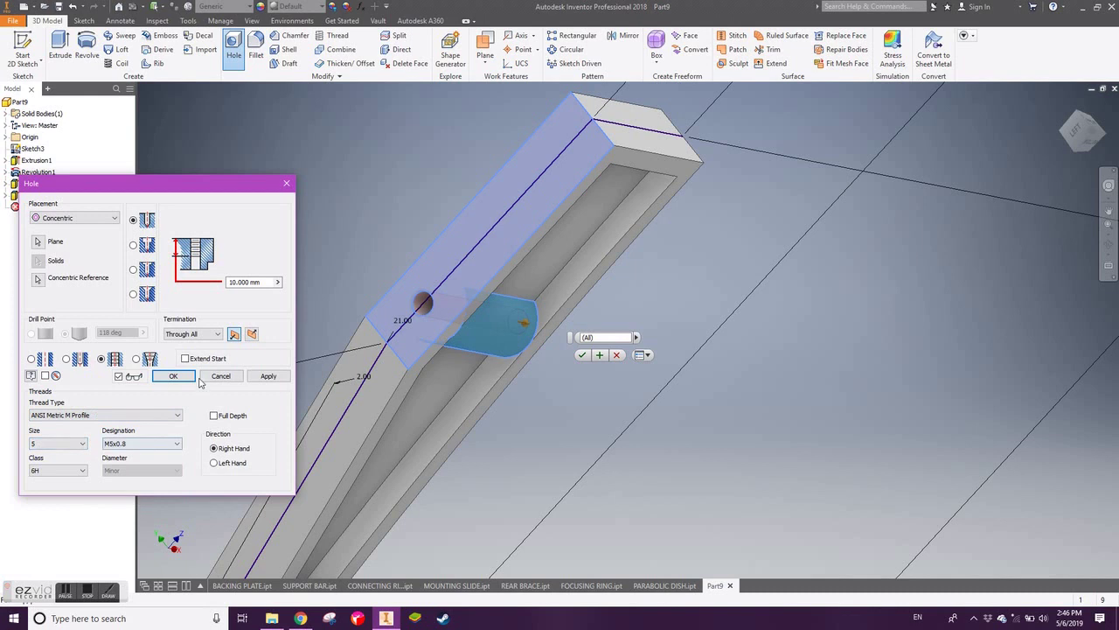
click(173, 376)
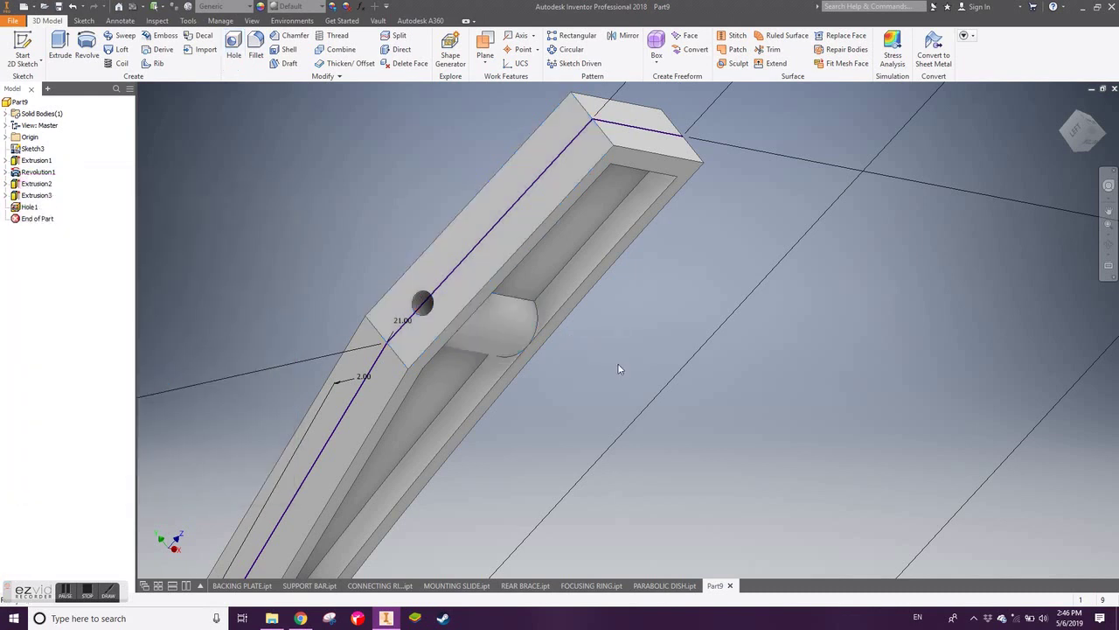
Recheck Hole1's settings, then orbit the Ku Band Parabolic Dish assembly to inspect it.
double_click(30, 206)
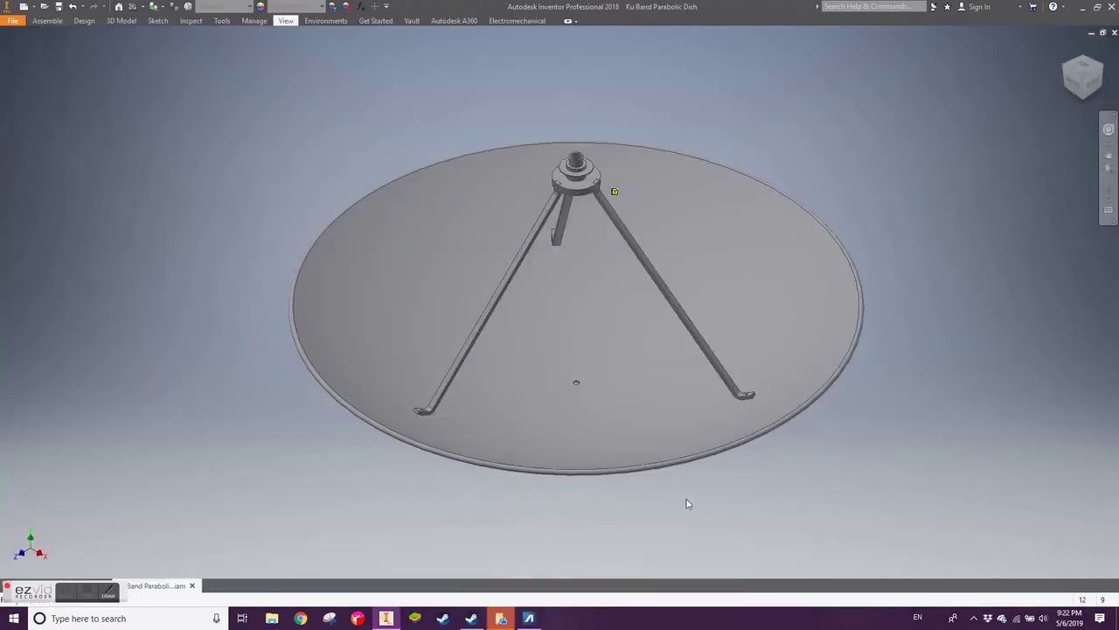
mouse_move(687, 503)
shift+middle_down()
mouse_move(58, 498)
mouse_move(251, 501)
shift+middle_up()
shift+middle_drag(332, 502, 232, 499)
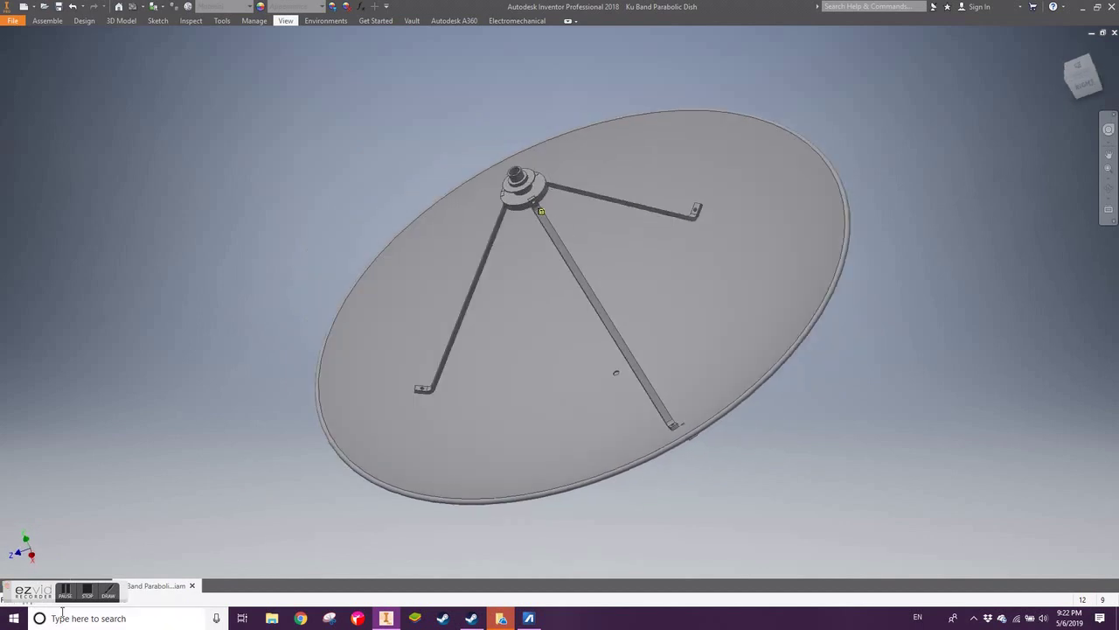